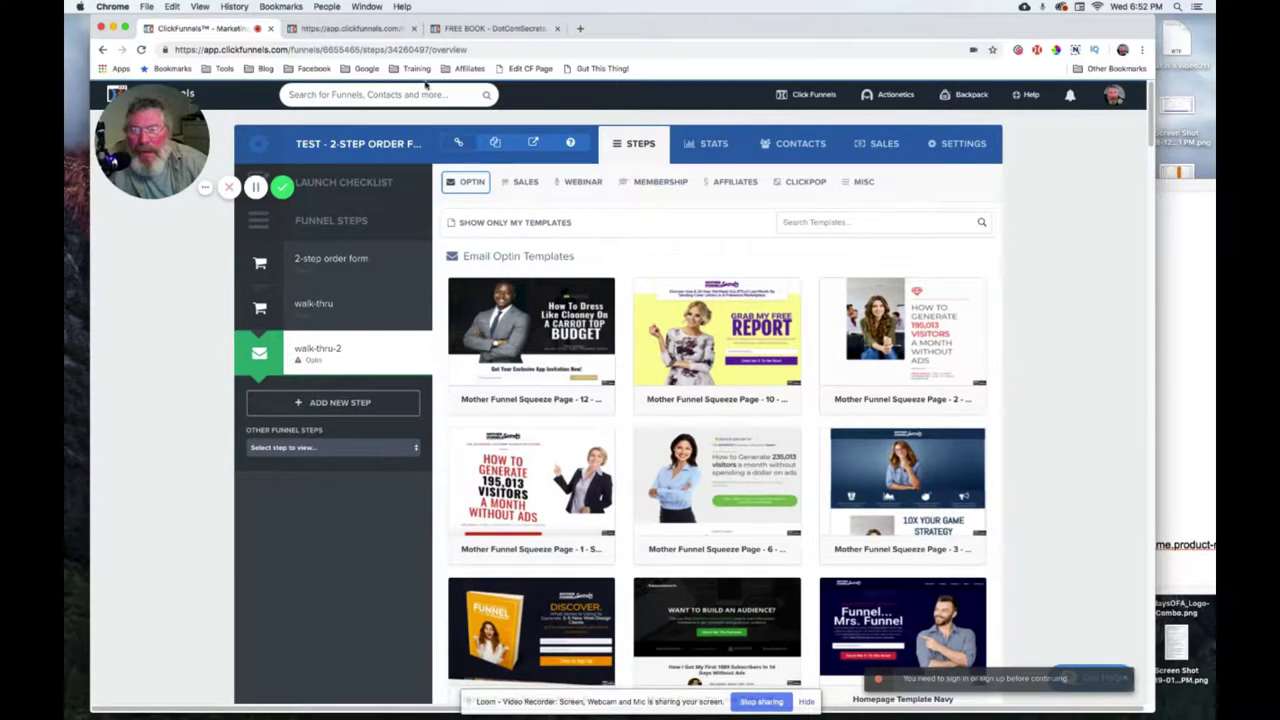
- View the DotComSecrets reference order page and apply the Blank Order Form template to the walk-thru-2 funnel step
left_click(491, 30)
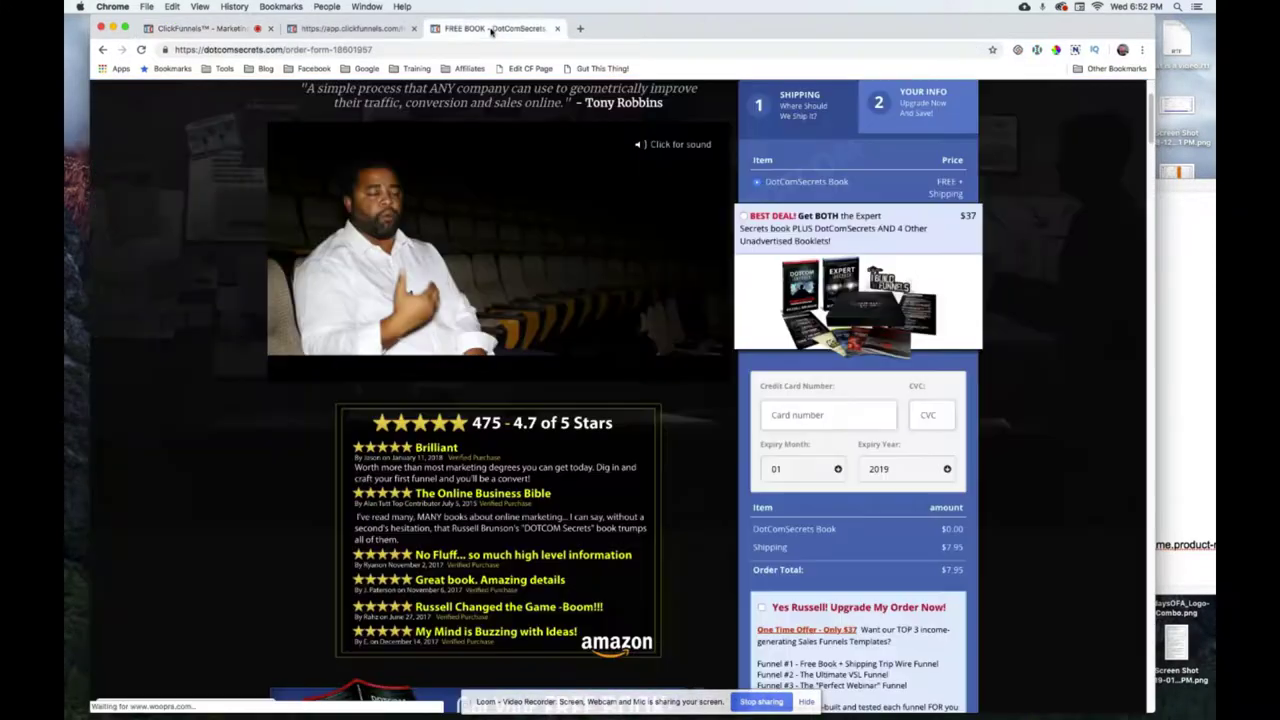
left_click(218, 31)
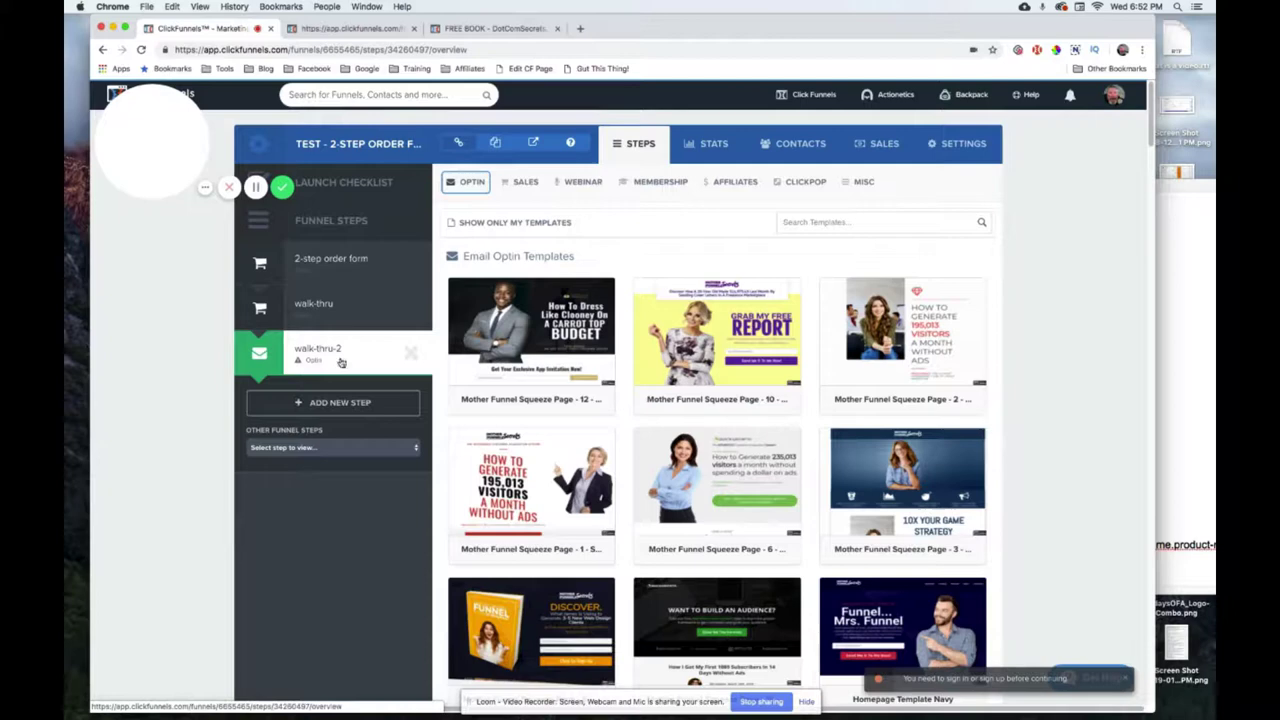
mouse_move(524, 181)
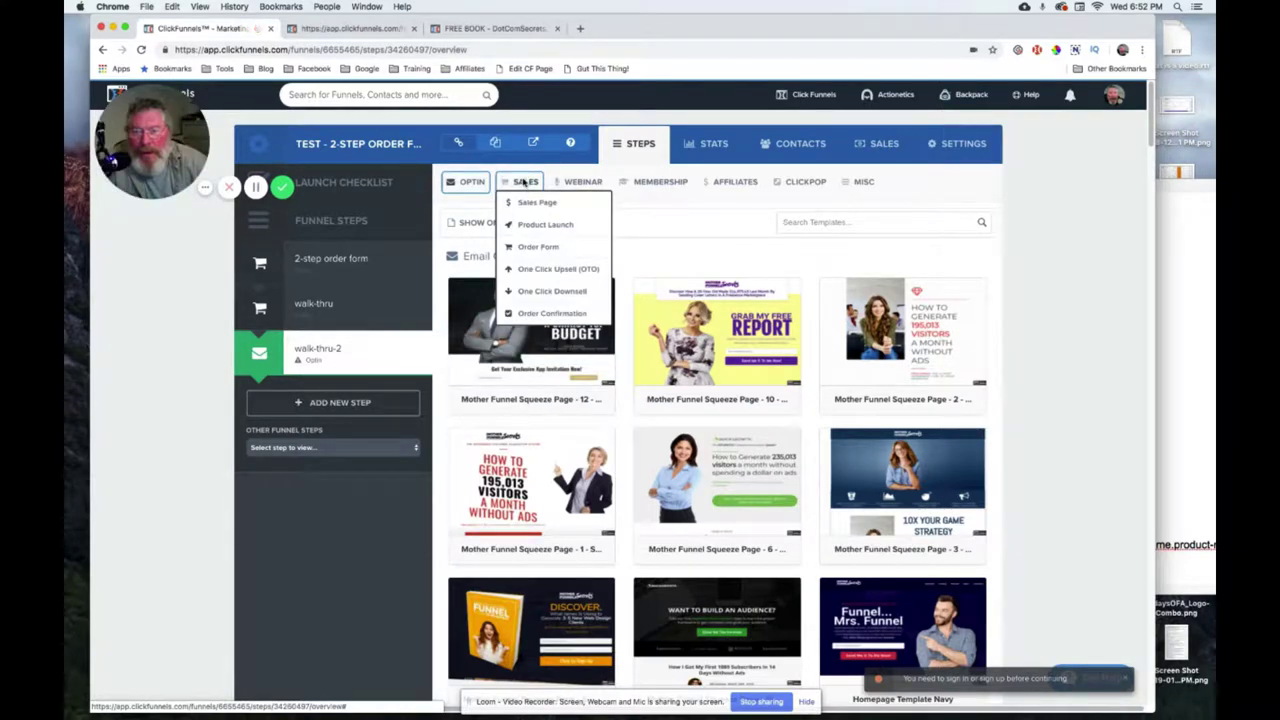
left_click(539, 249)
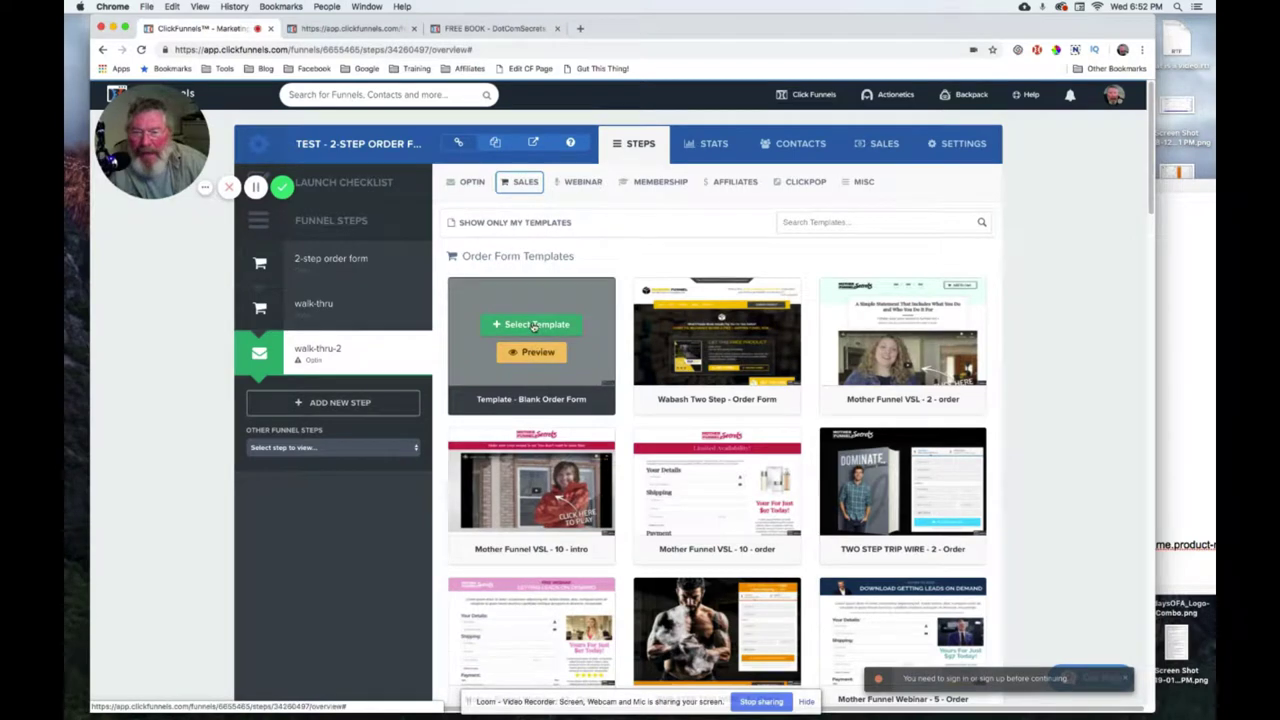
left_click(535, 325)
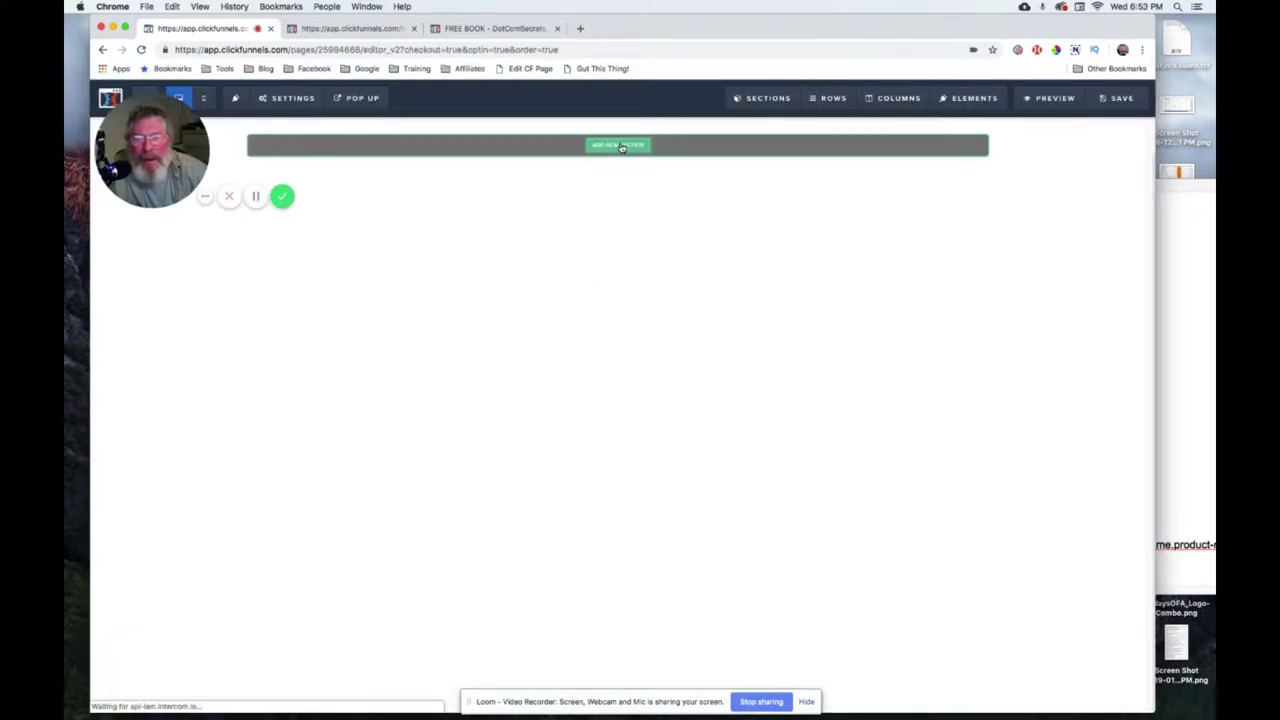
- Add a full-width section to the blank page and set its top padding to 100
left_click(620, 146)
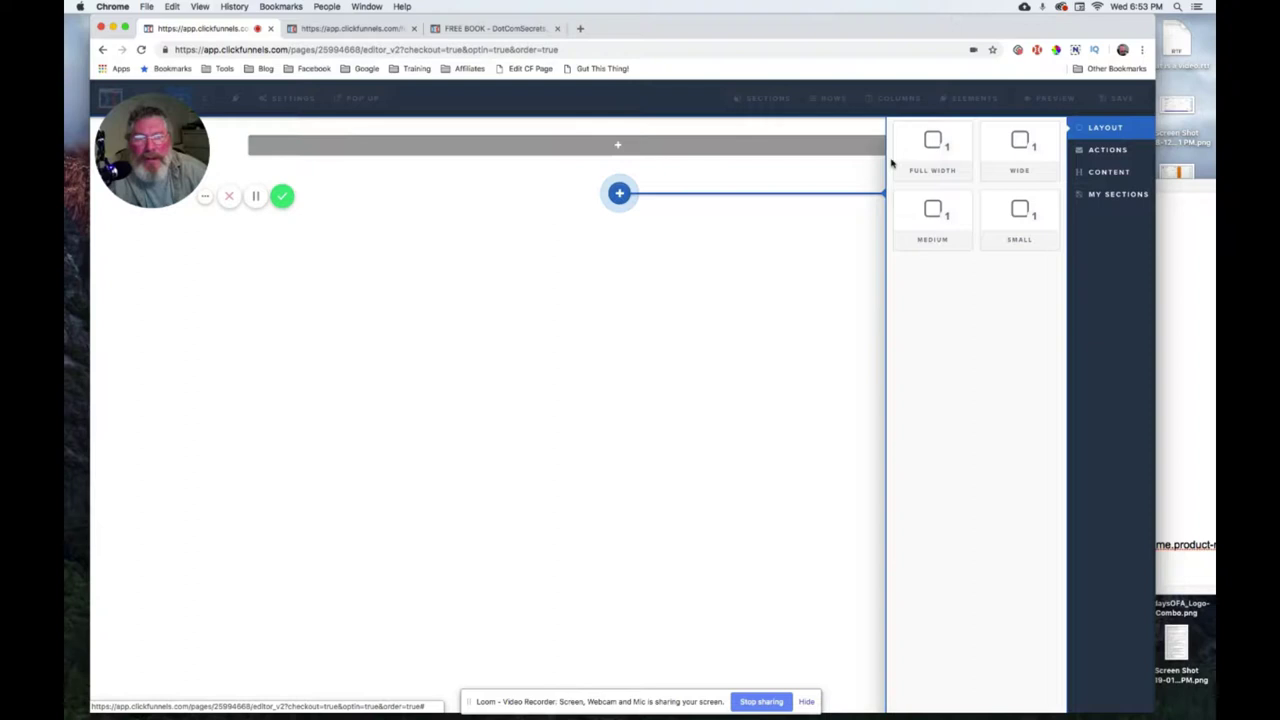
left_click(944, 163)
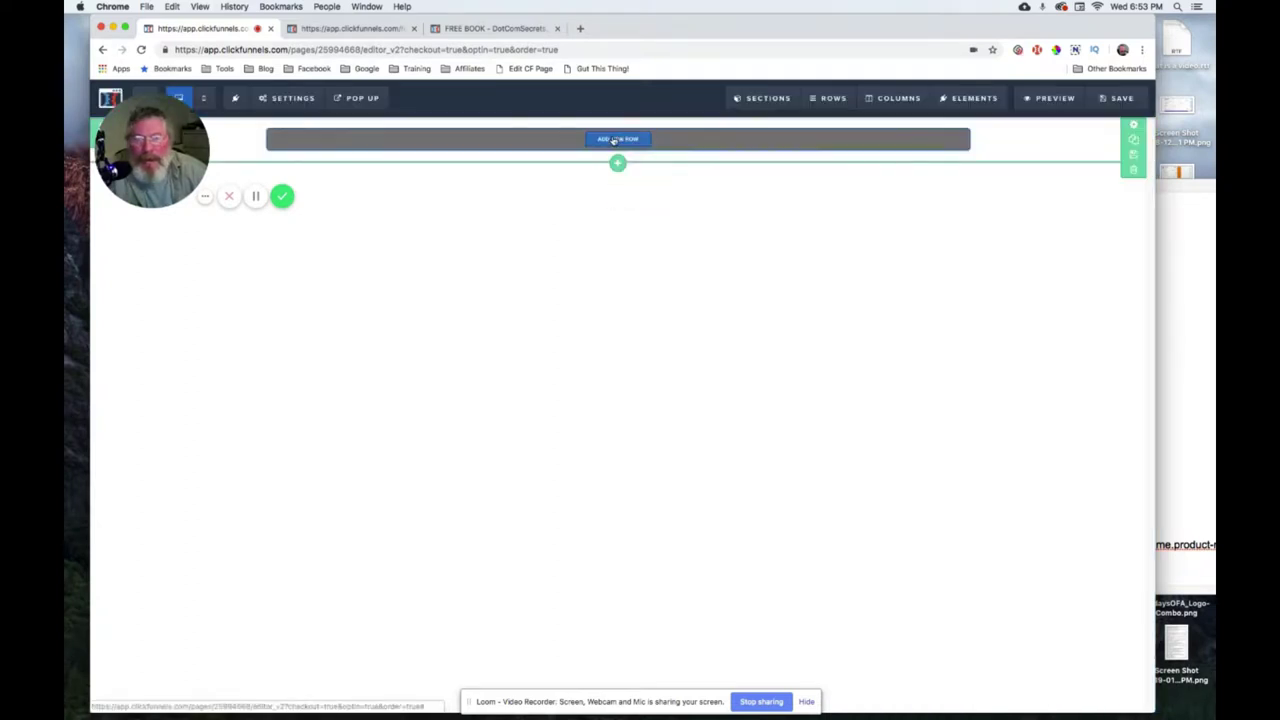
left_click(613, 143)
left_click(1003, 166)
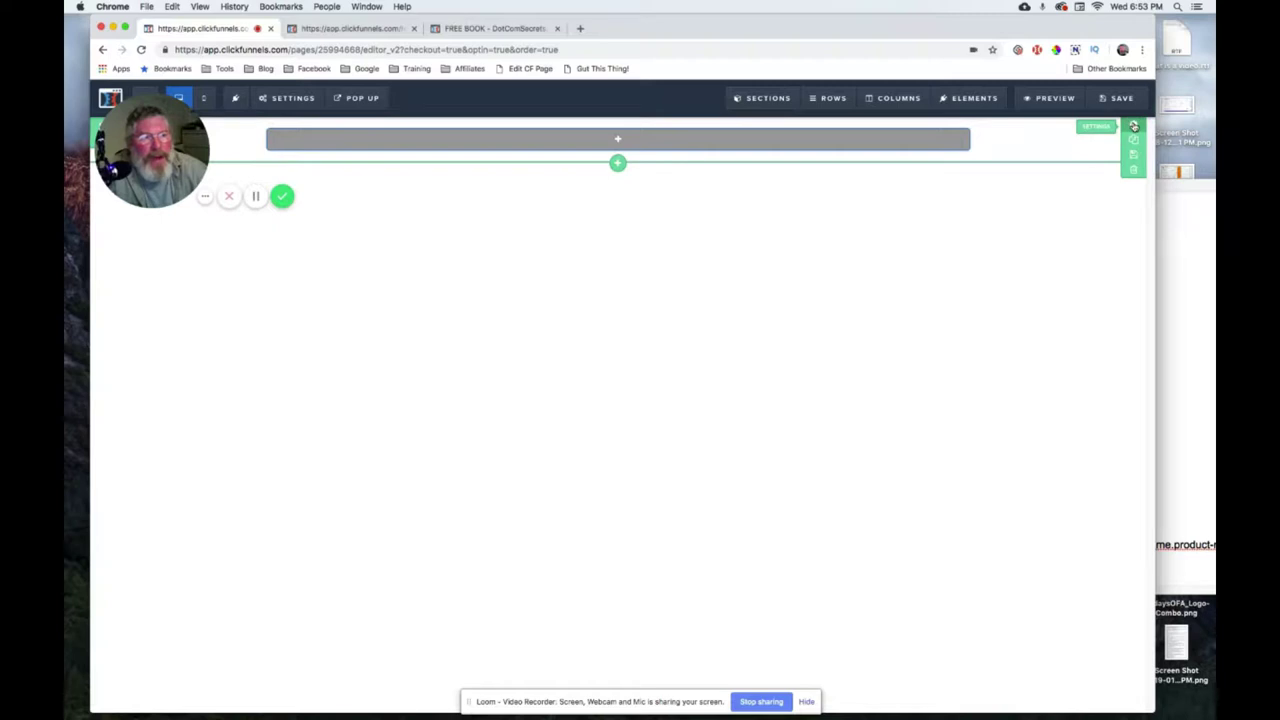
left_click(1133, 126)
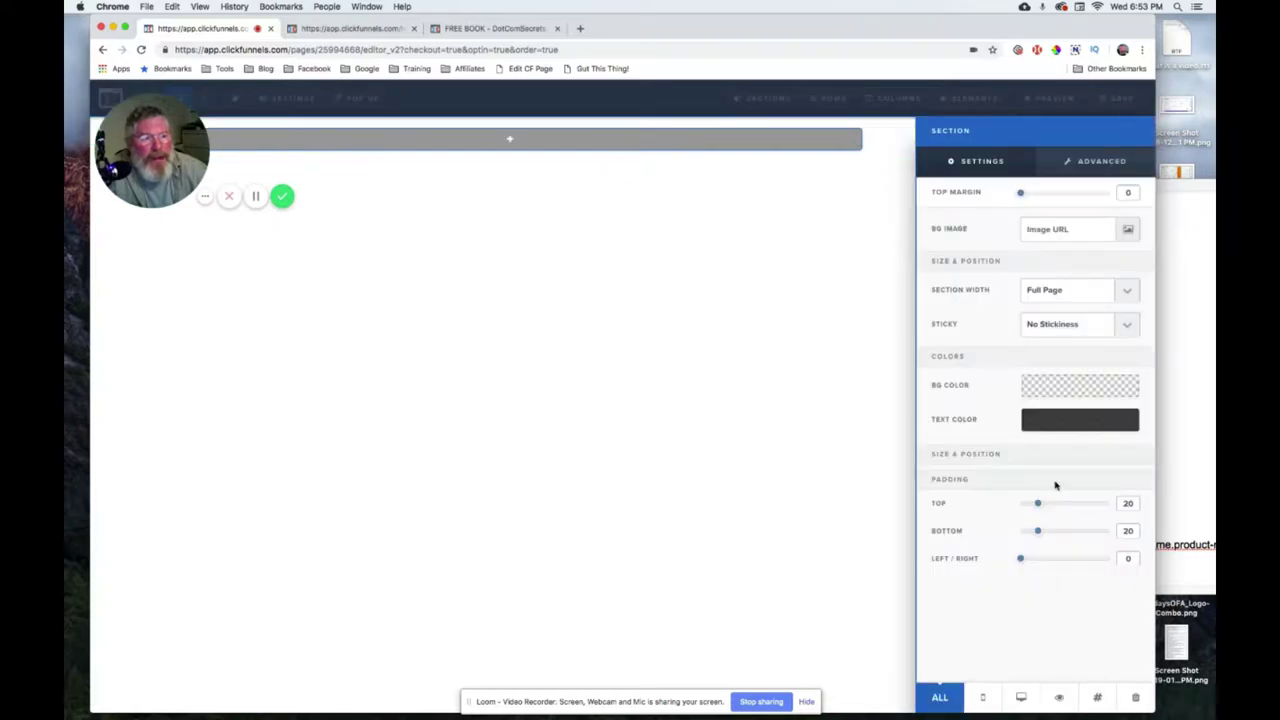
left_click_drag(1039, 505, 1110, 504)
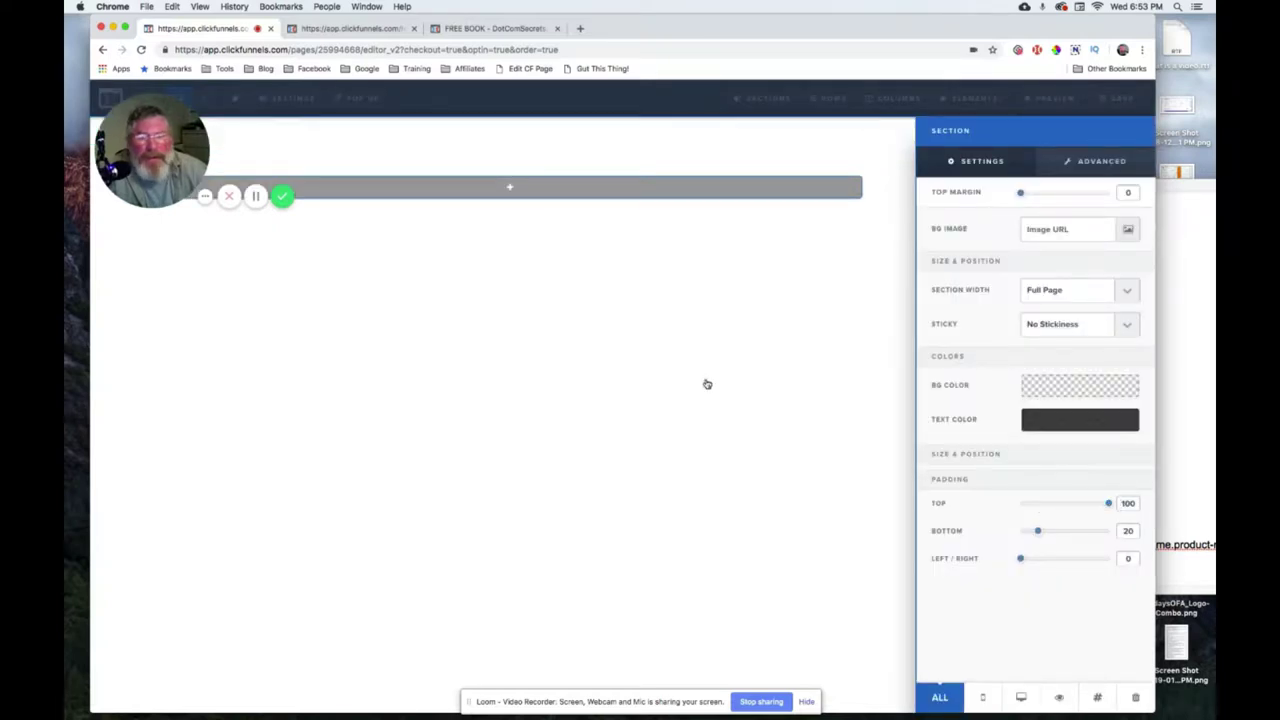
- Add a two-column row inside the new section
left_click(518, 186)
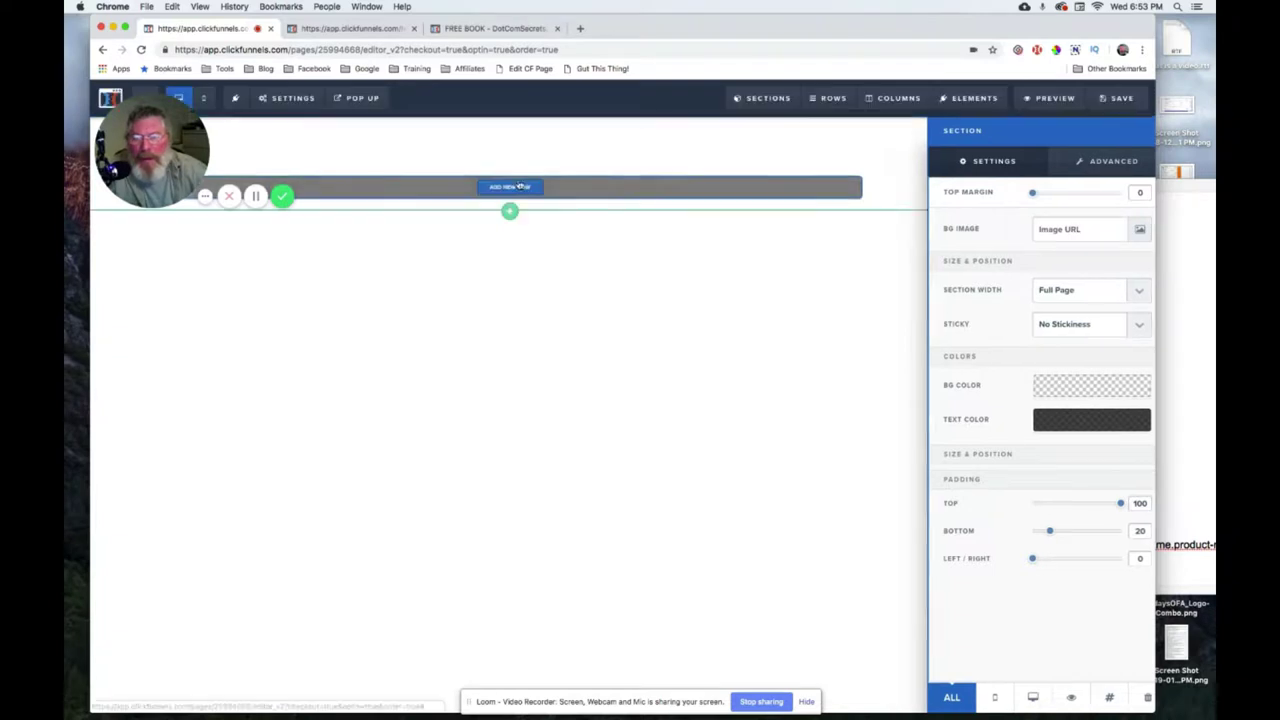
left_click(618, 187)
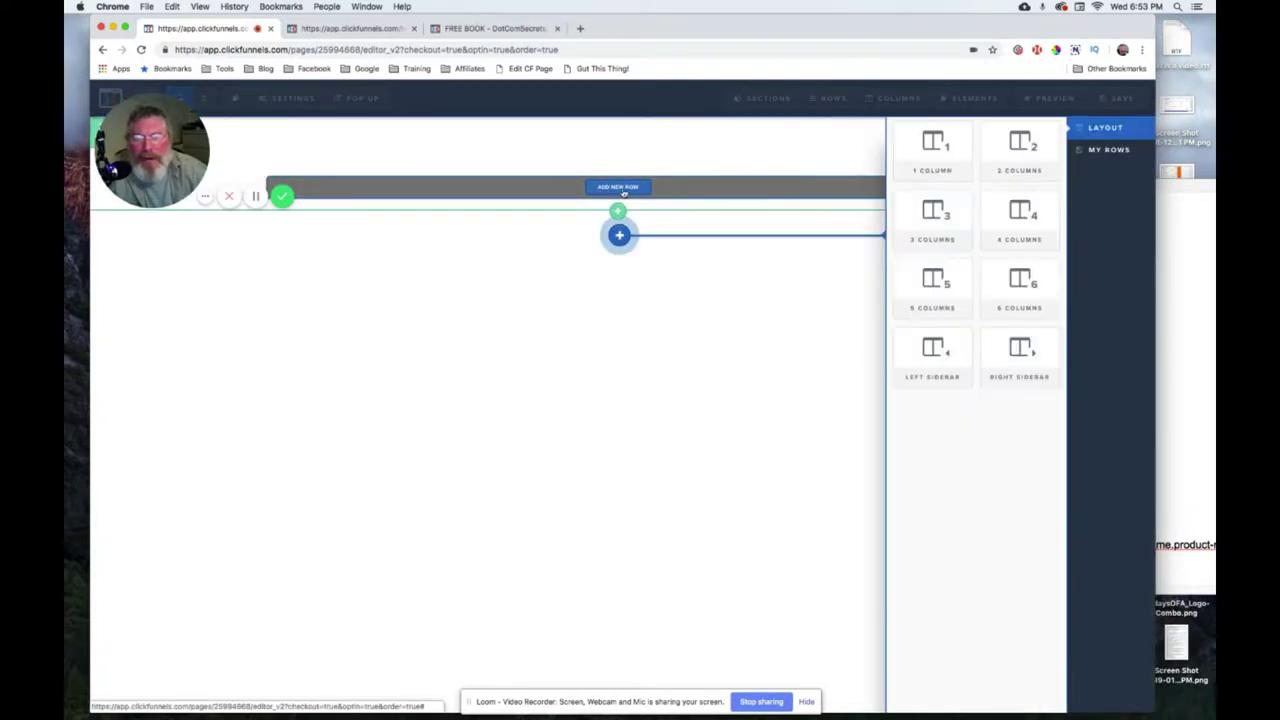
left_click_drag(600, 197, 620, 197)
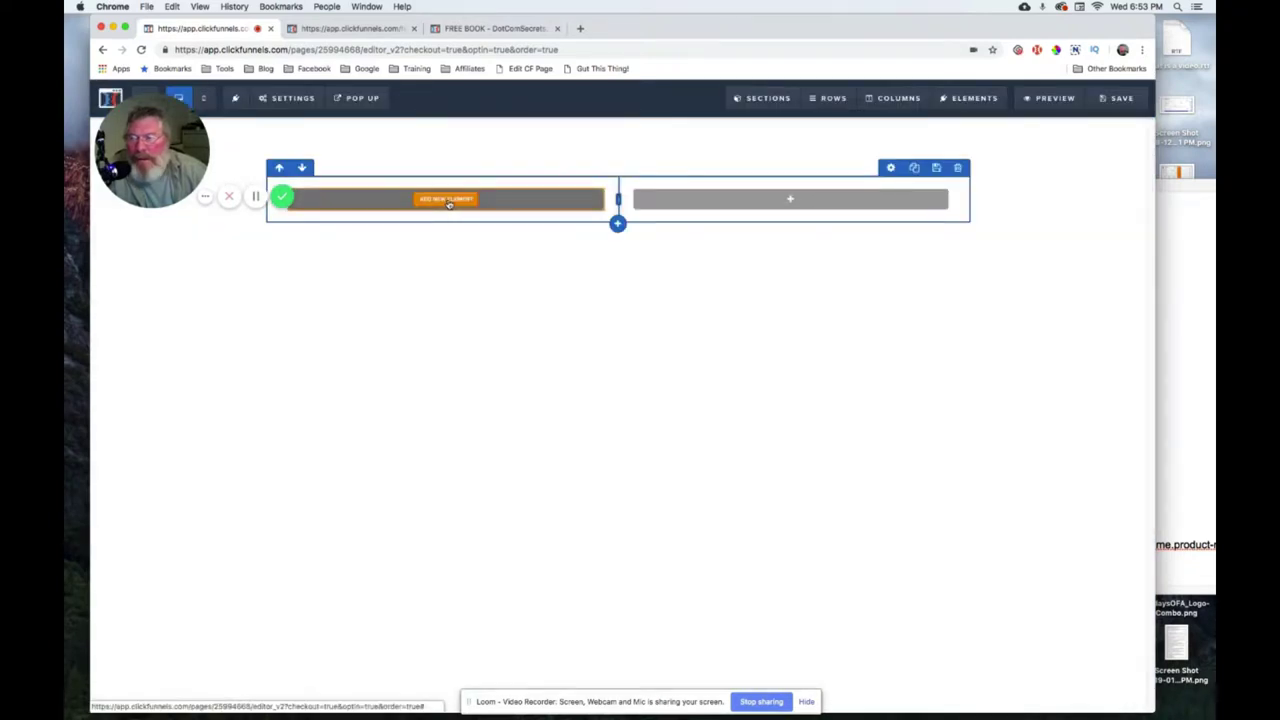
- Add a headline element to the row's left column and a video element directly below it
left_click(446, 200)
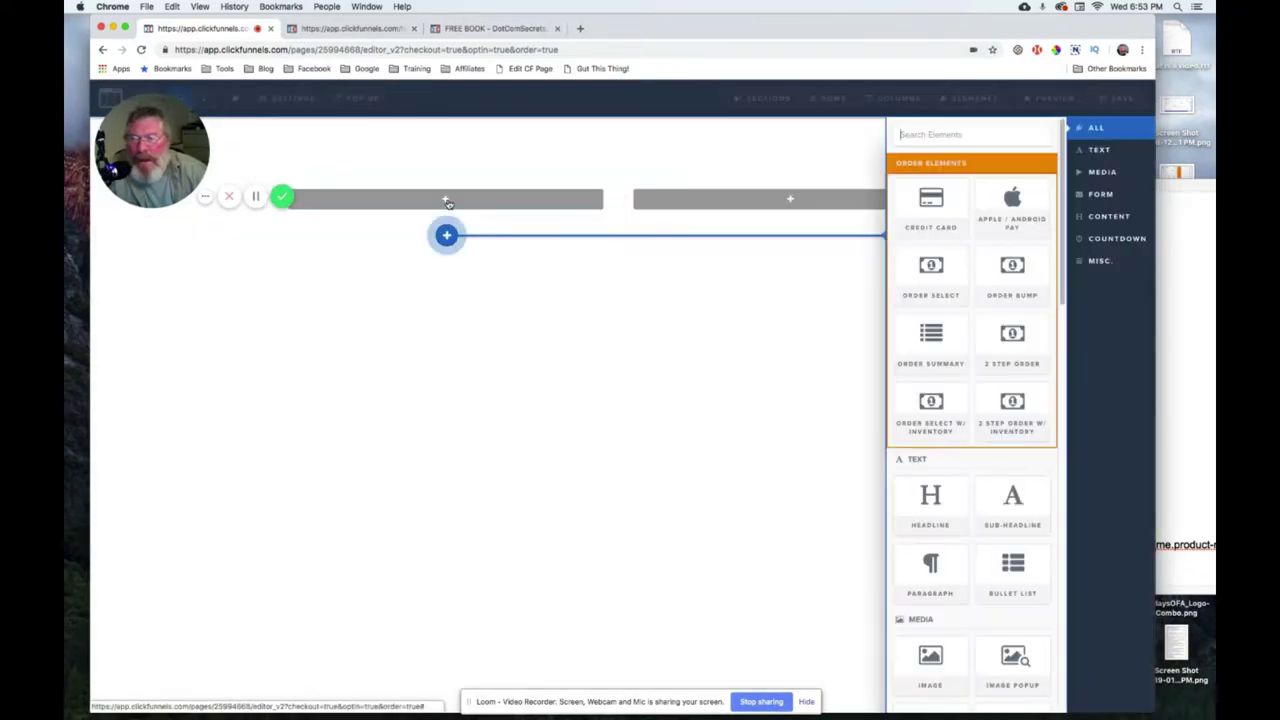
left_click(929, 500)
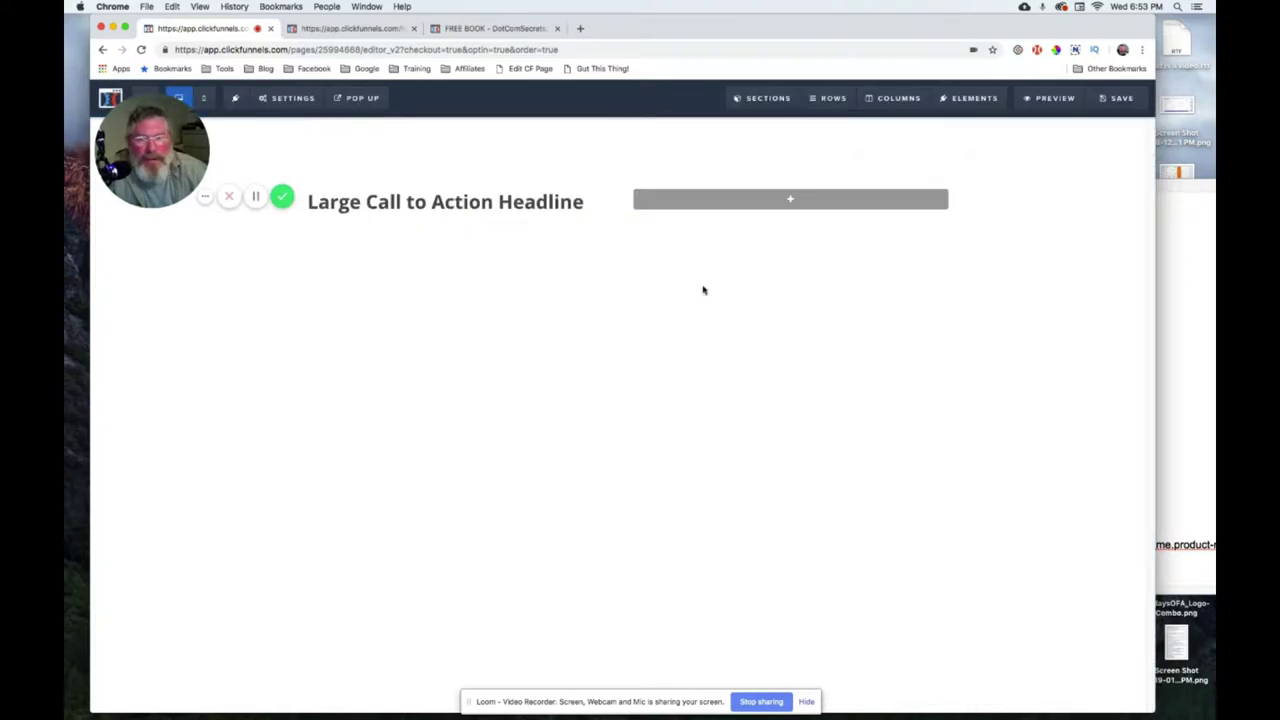
left_click(446, 218)
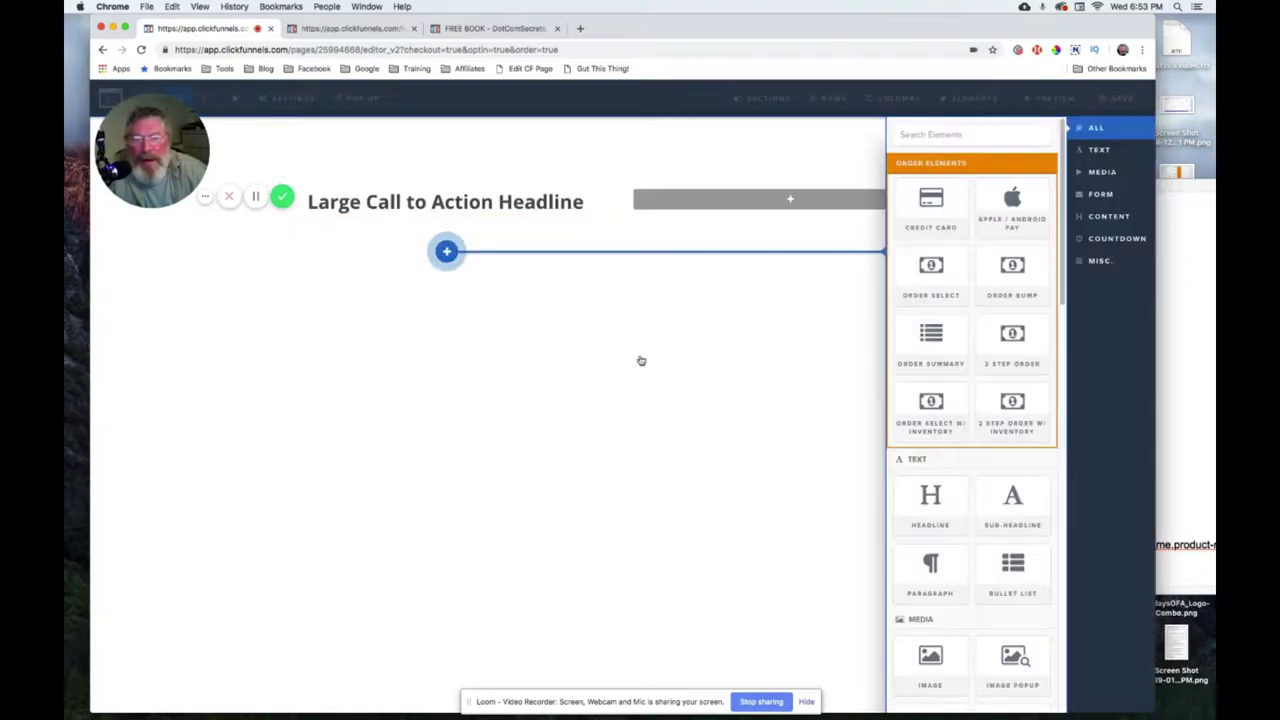
scroll(929, 560, "down", 1)
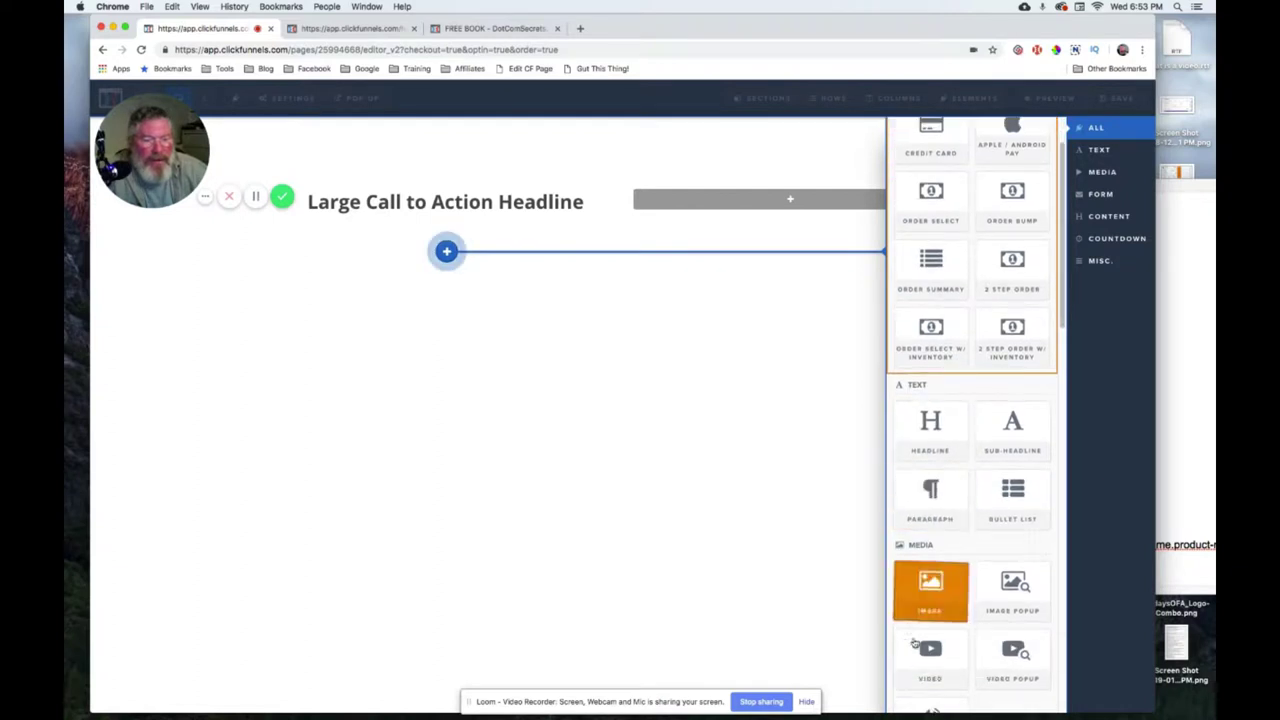
left_click(929, 652)
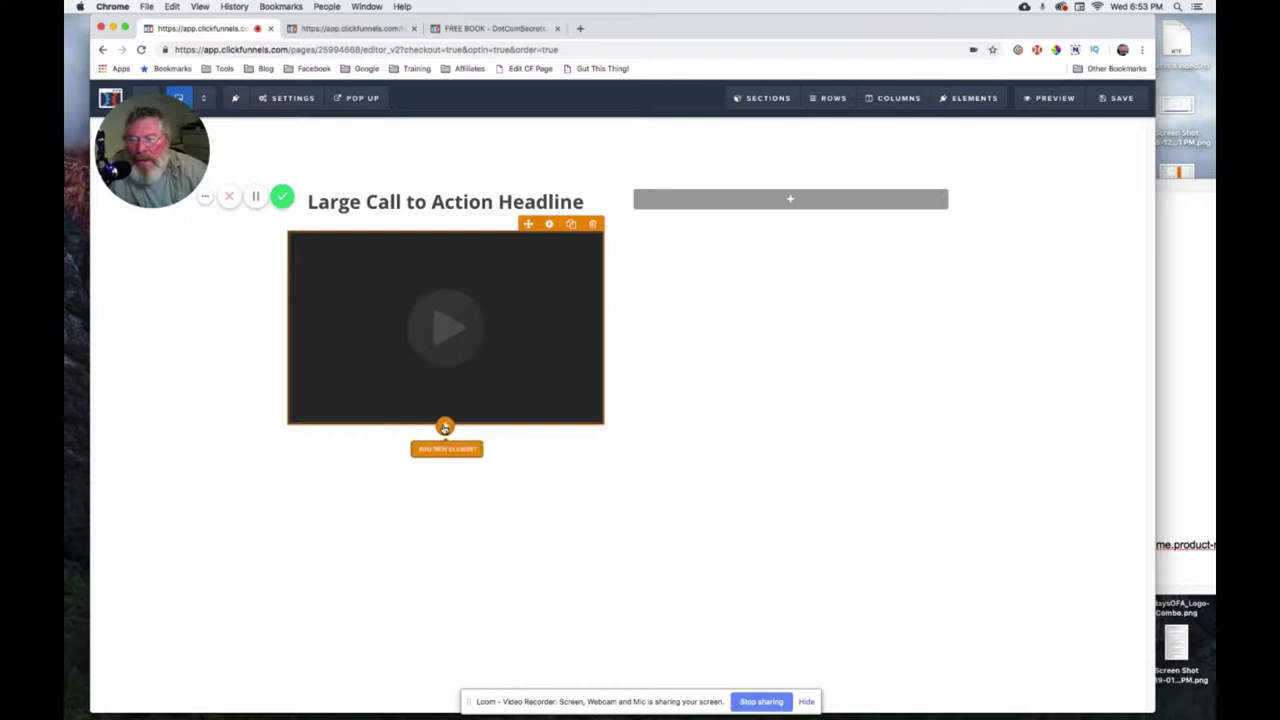
- Add an image element below the video and replace its placeholder with the Funnel Hacker's Cookbook free book picture from the image library
left_click(445, 426)
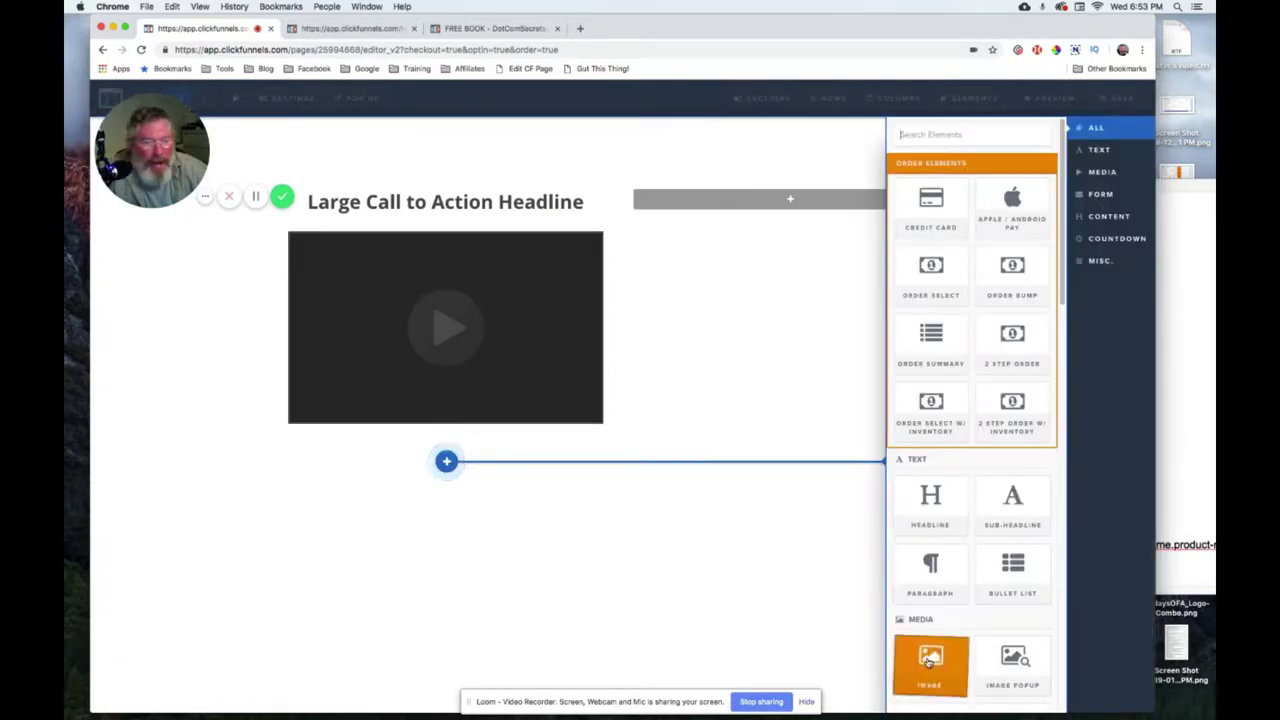
left_click_drag(438, 527, 443, 529)
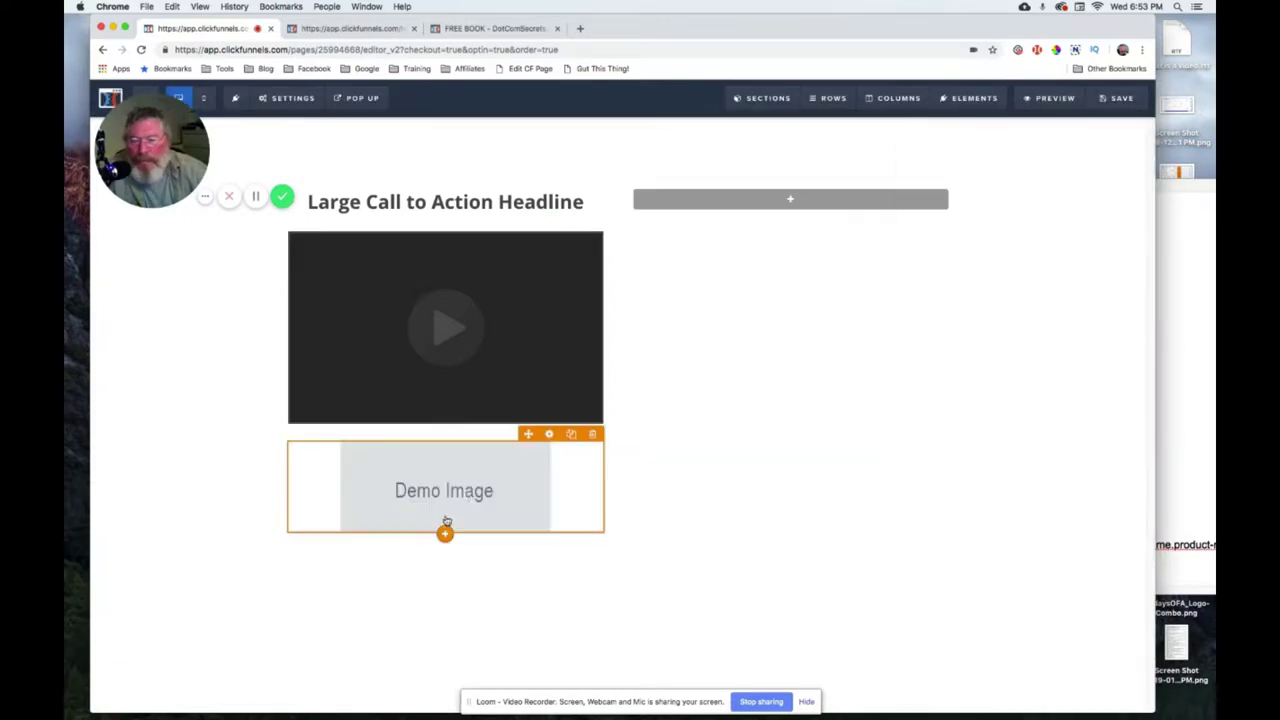
left_click(476, 485)
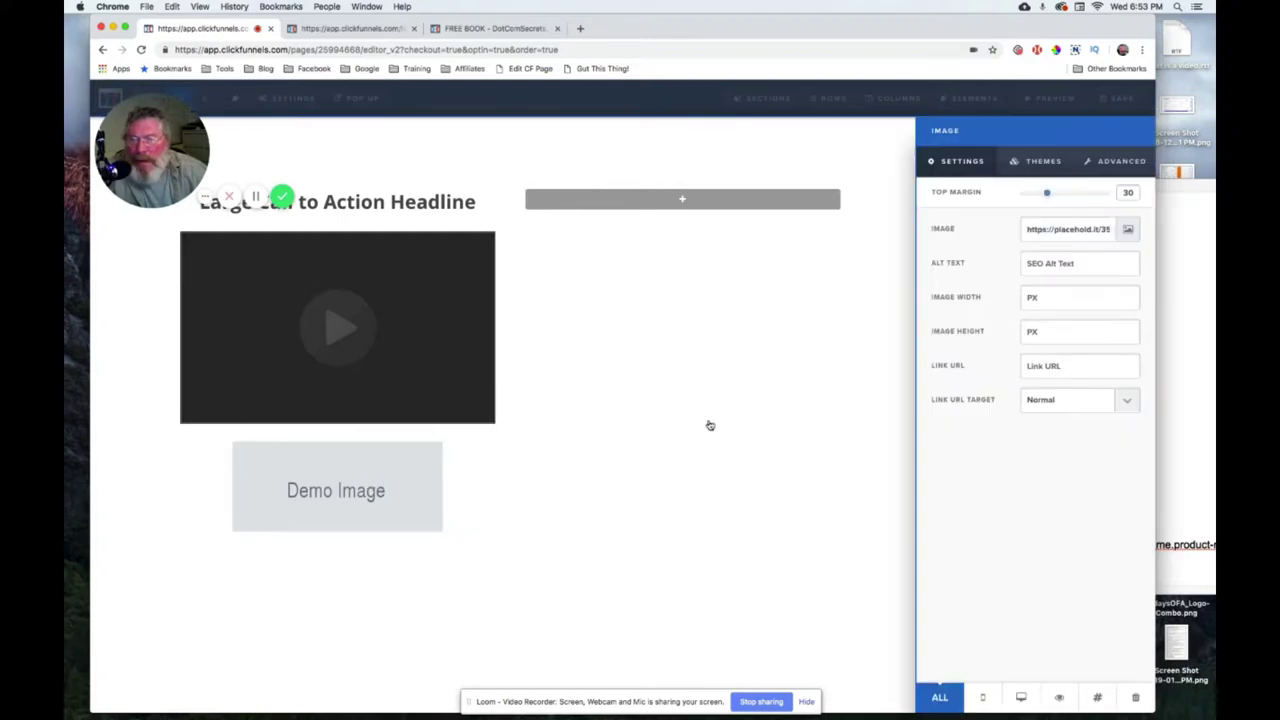
left_click(1126, 232)
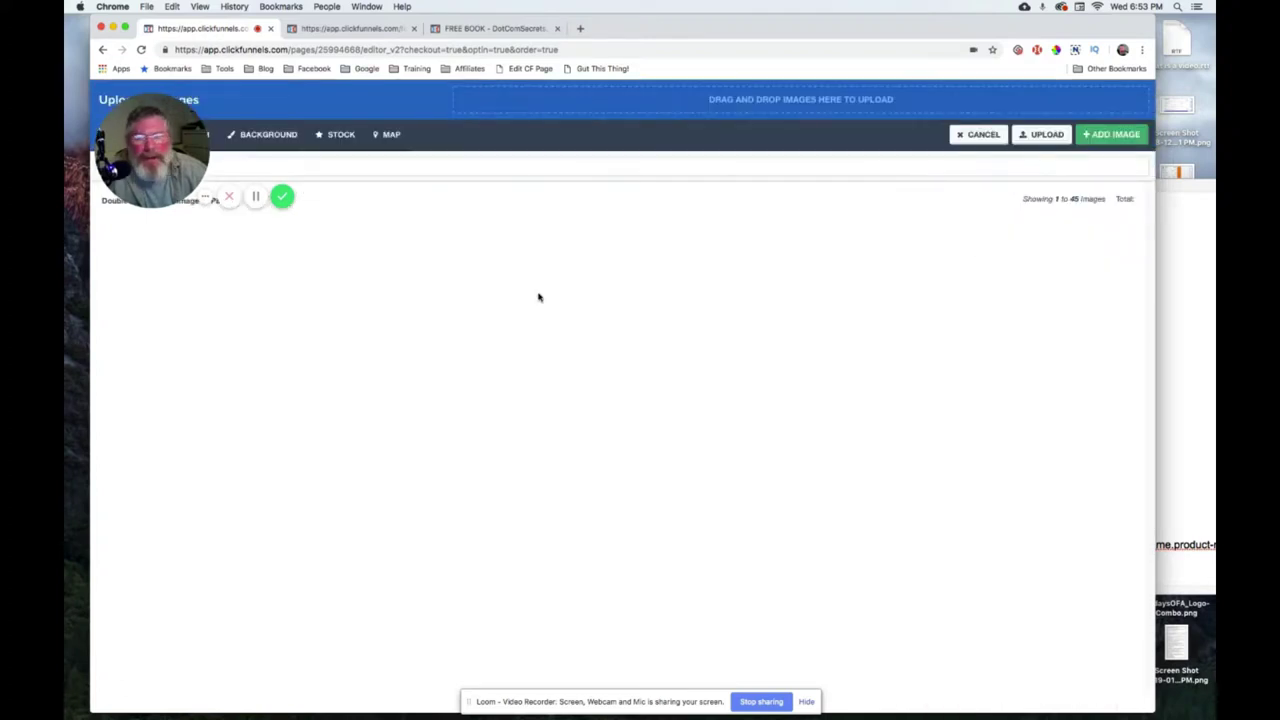
double_click(259, 274)
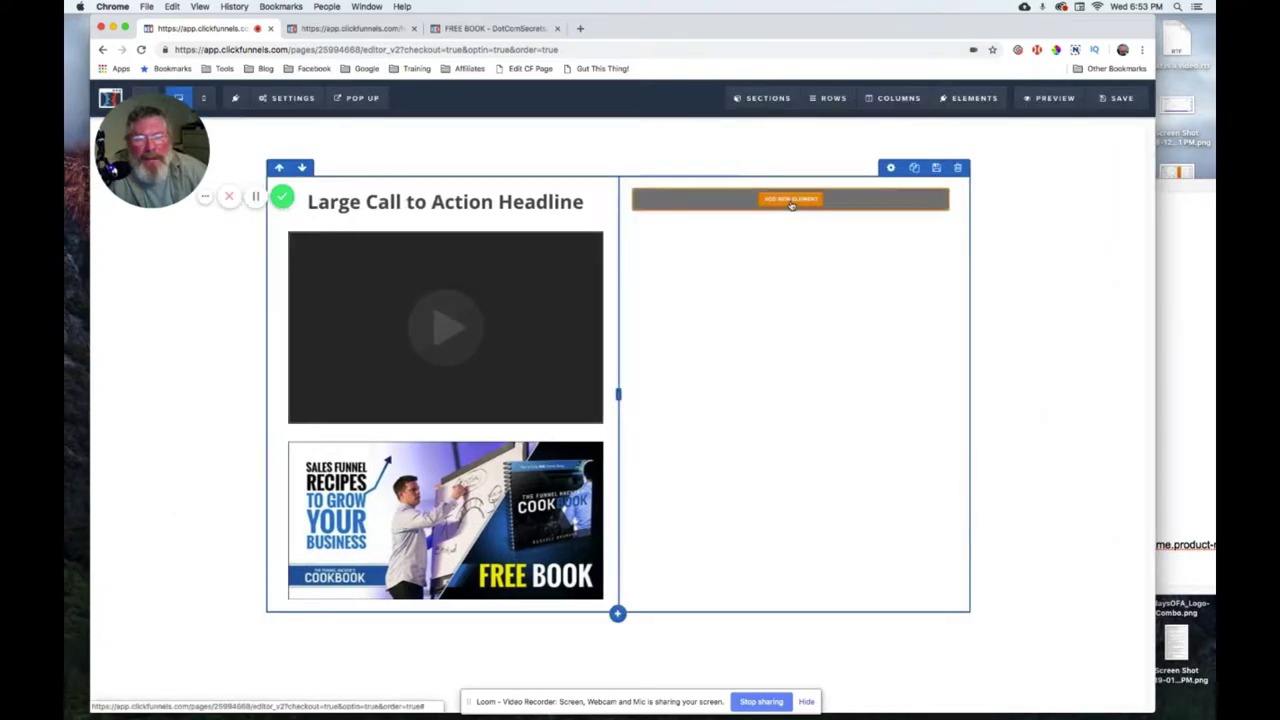
- Add a 2 Step Order element to the row's right column and widen the left column
left_click(791, 200)
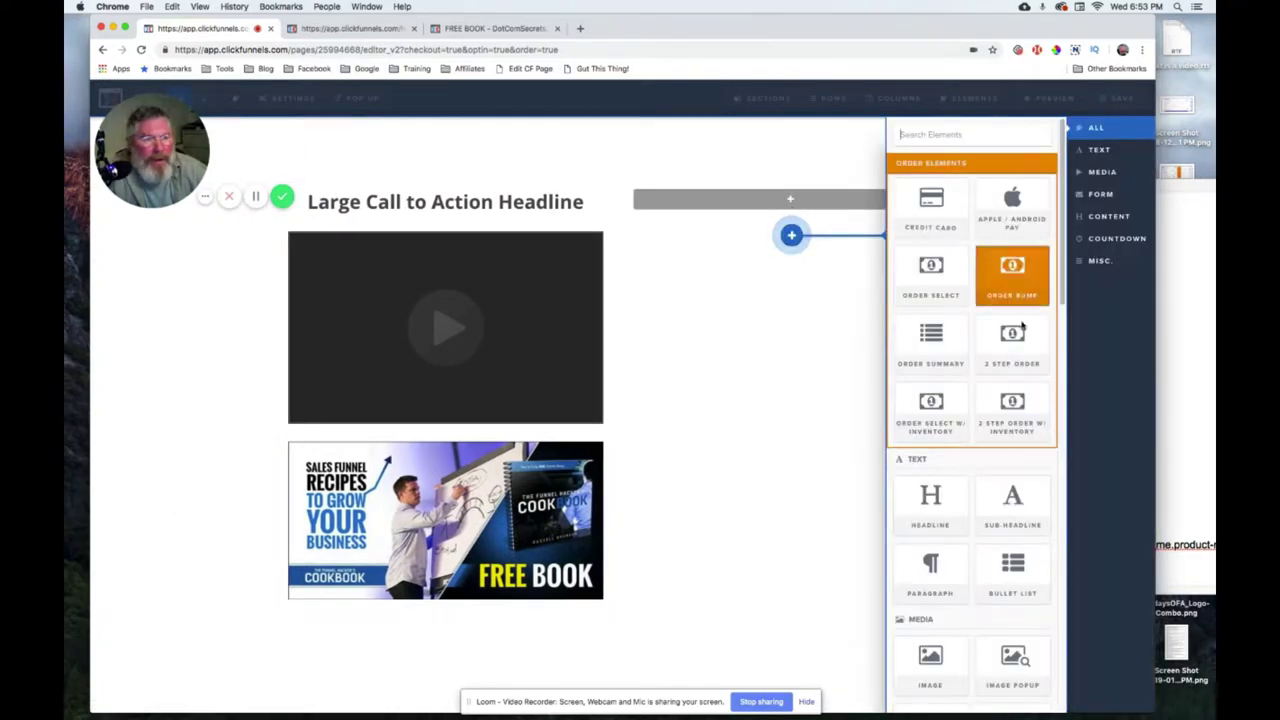
left_click(1012, 340)
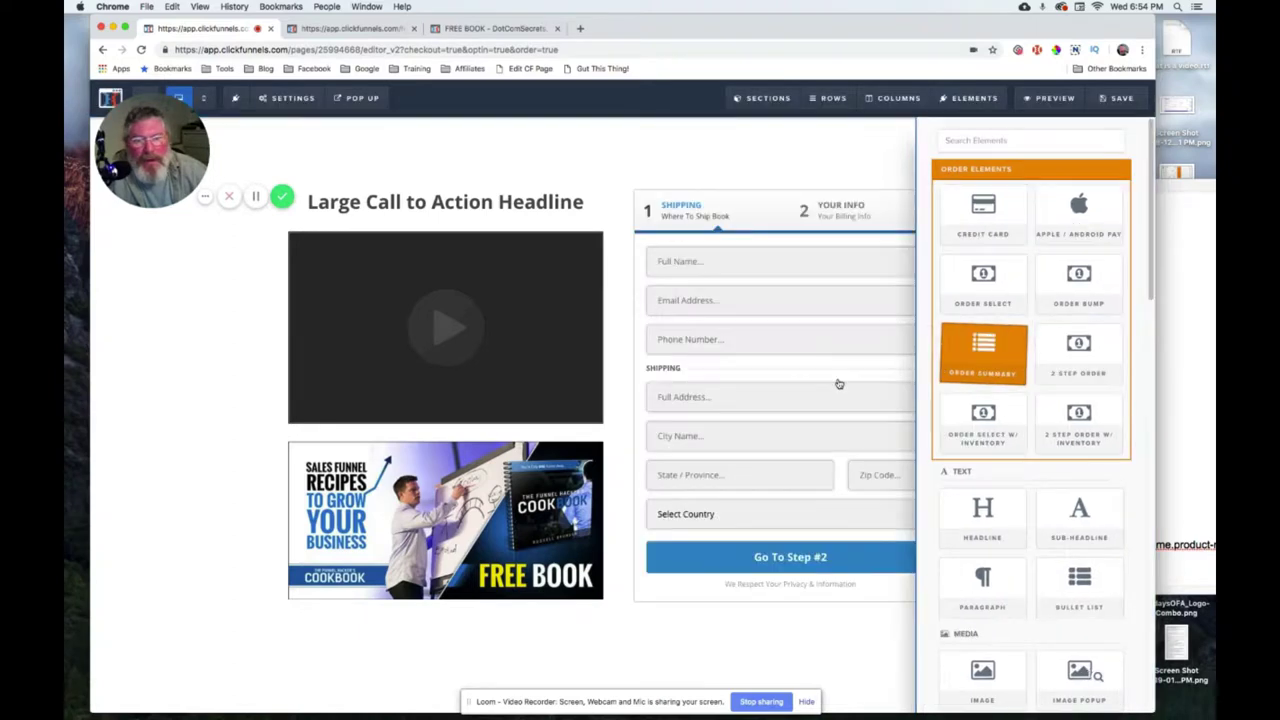
left_click_drag(627, 397, 707, 397)
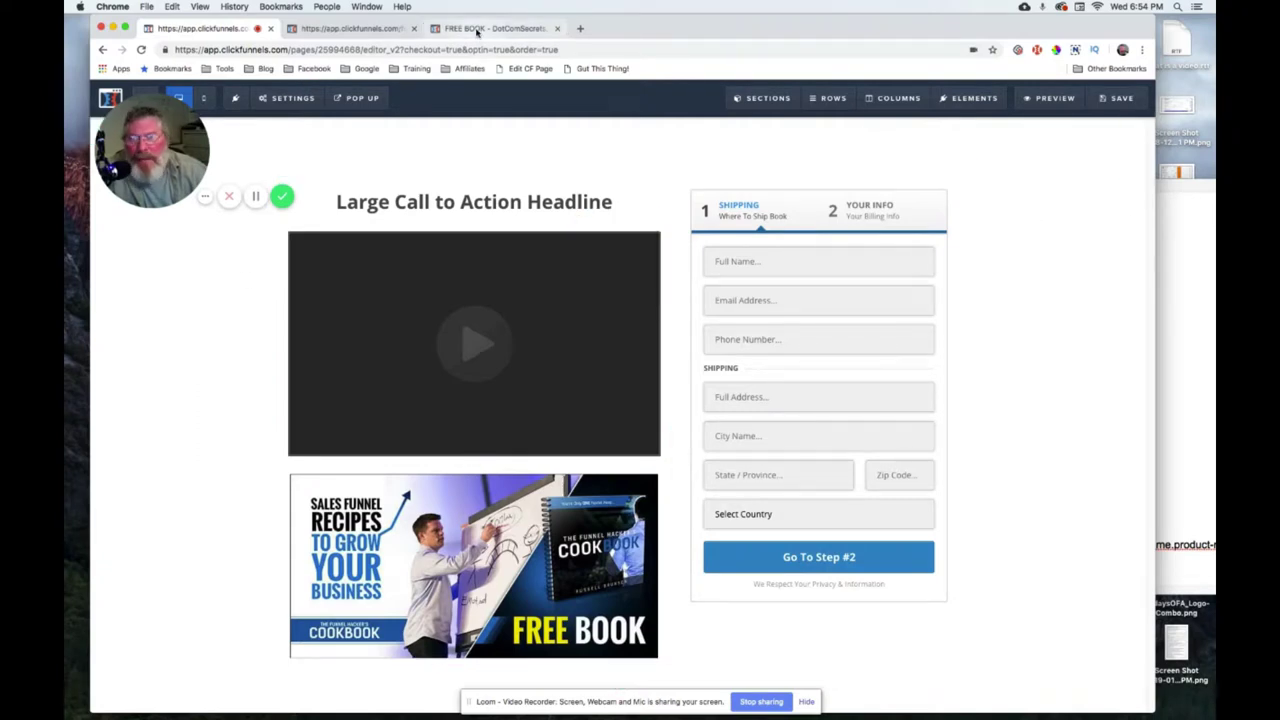
- Compare with the DotComSecrets order page and hide the phone number field of the two-step order form
left_click(477, 30)
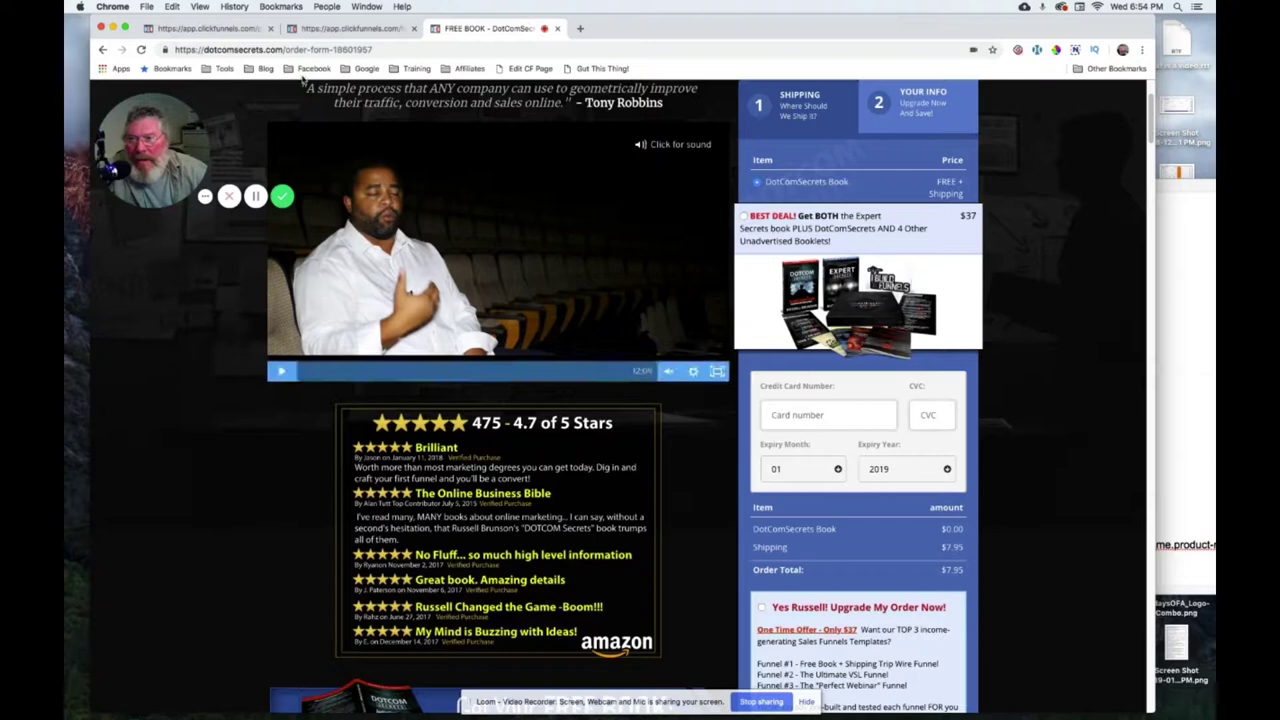
left_click(210, 31)
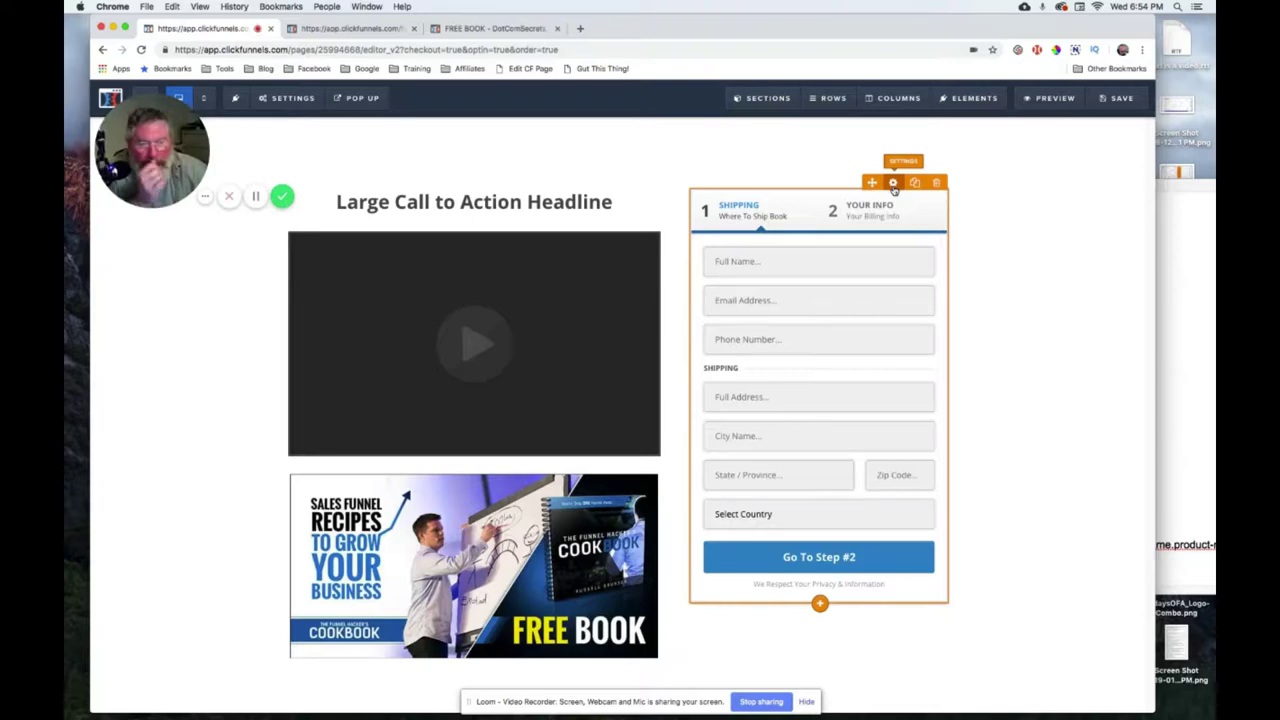
left_click(894, 183)
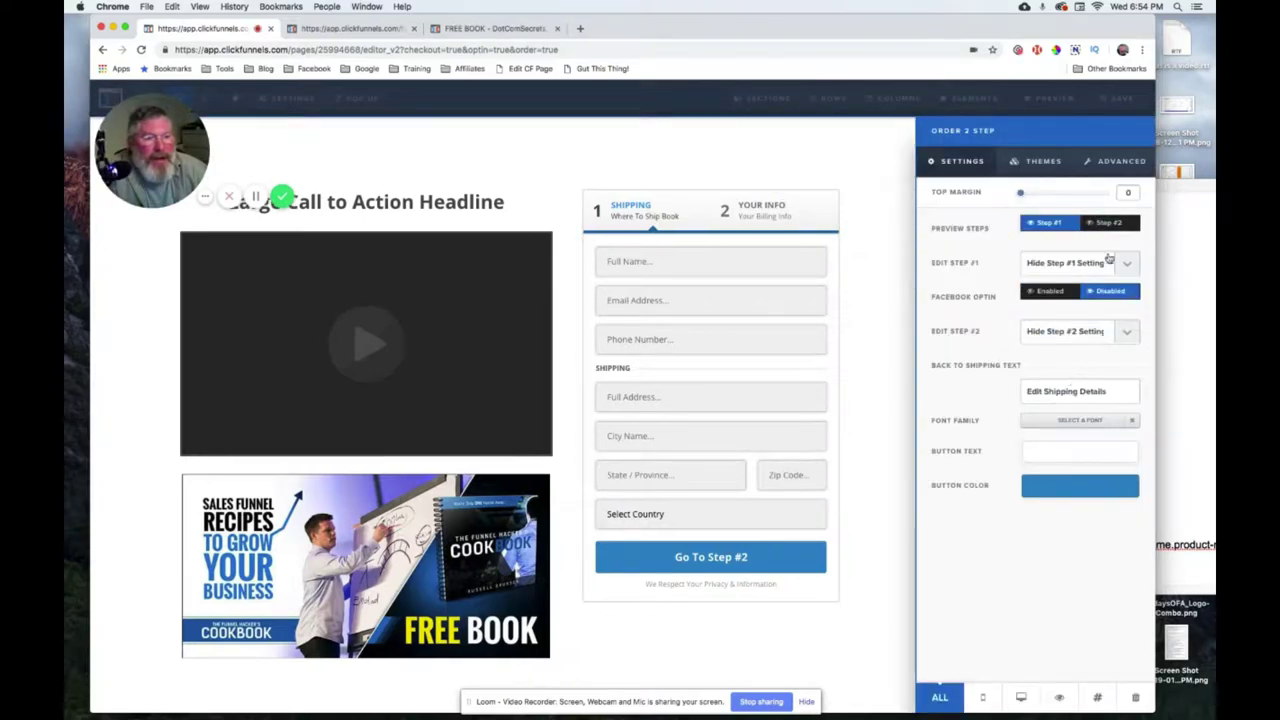
left_click(1117, 164)
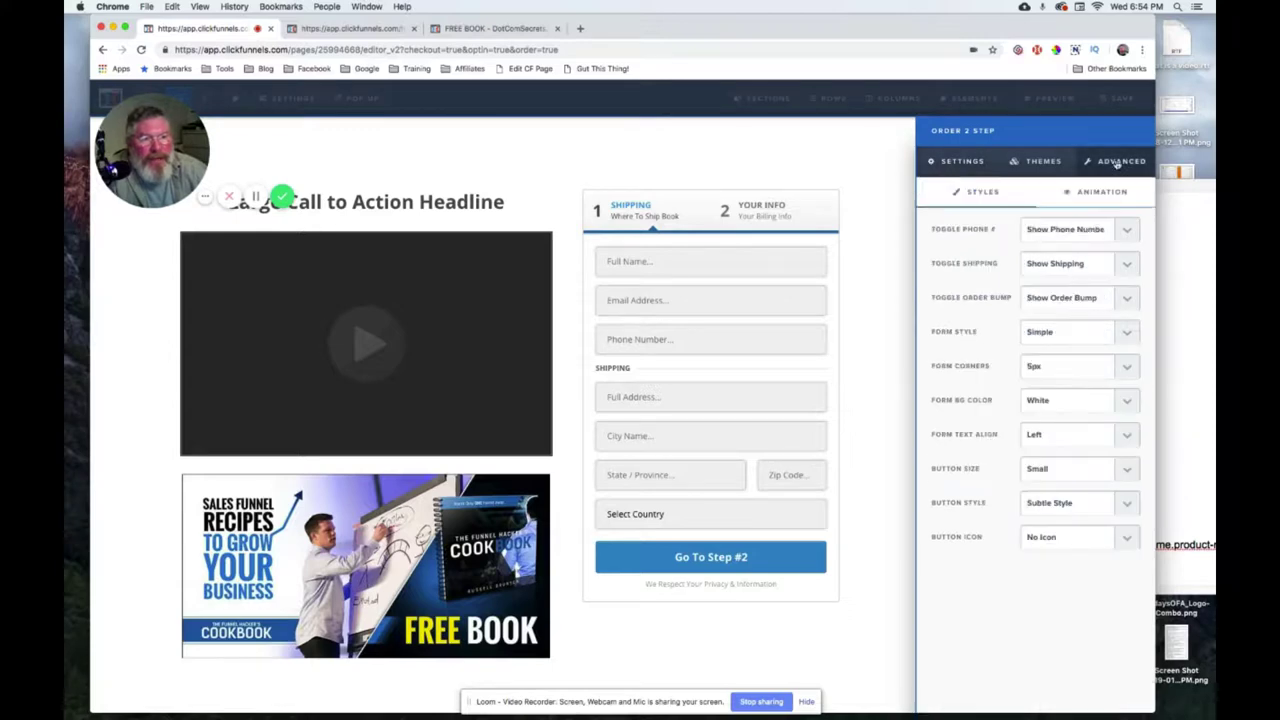
left_click(1066, 236)
left_click(1066, 241)
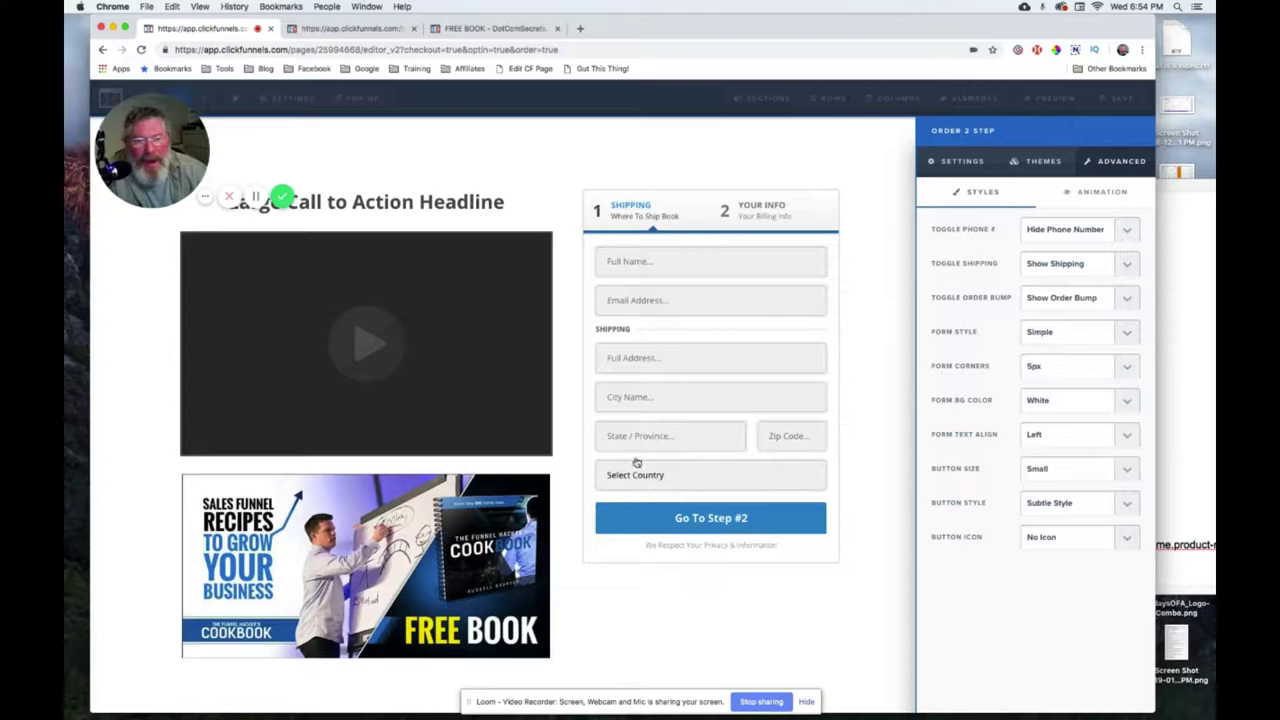
- Preview step #2 of the order form with its product, credit card and order bump areas
left_click(955, 163)
left_click(1104, 225)
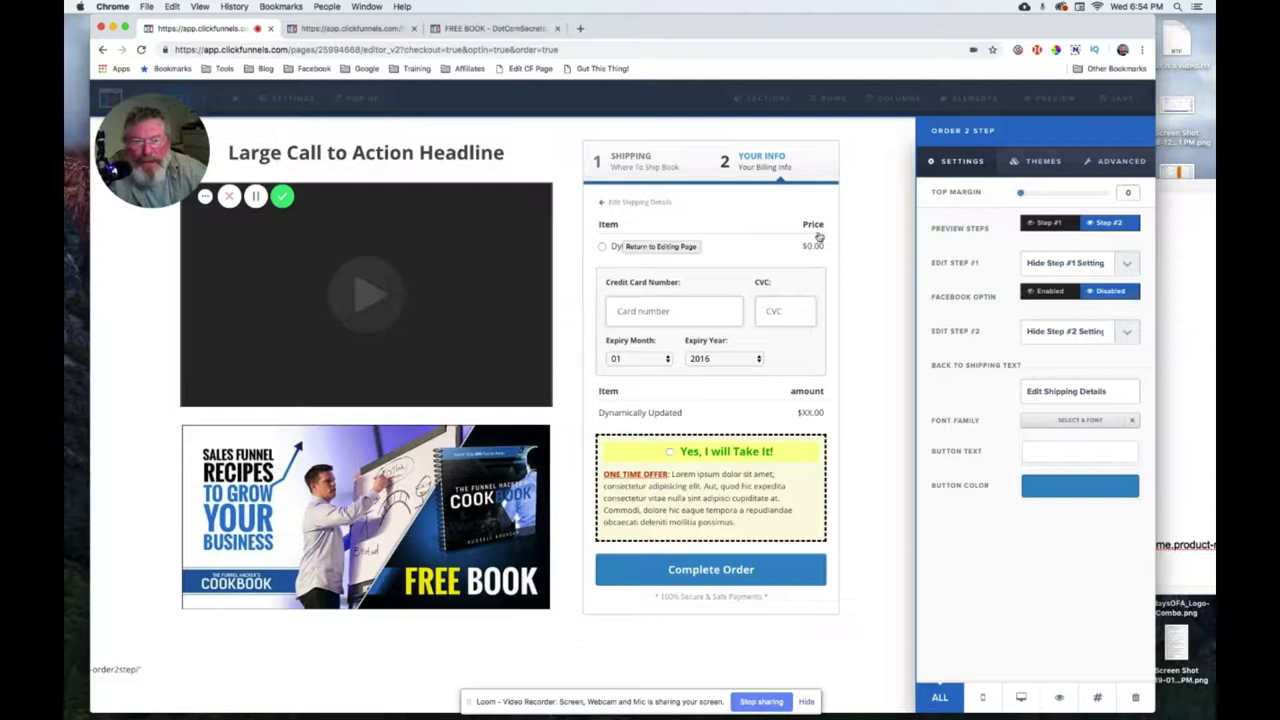
left_click(882, 339)
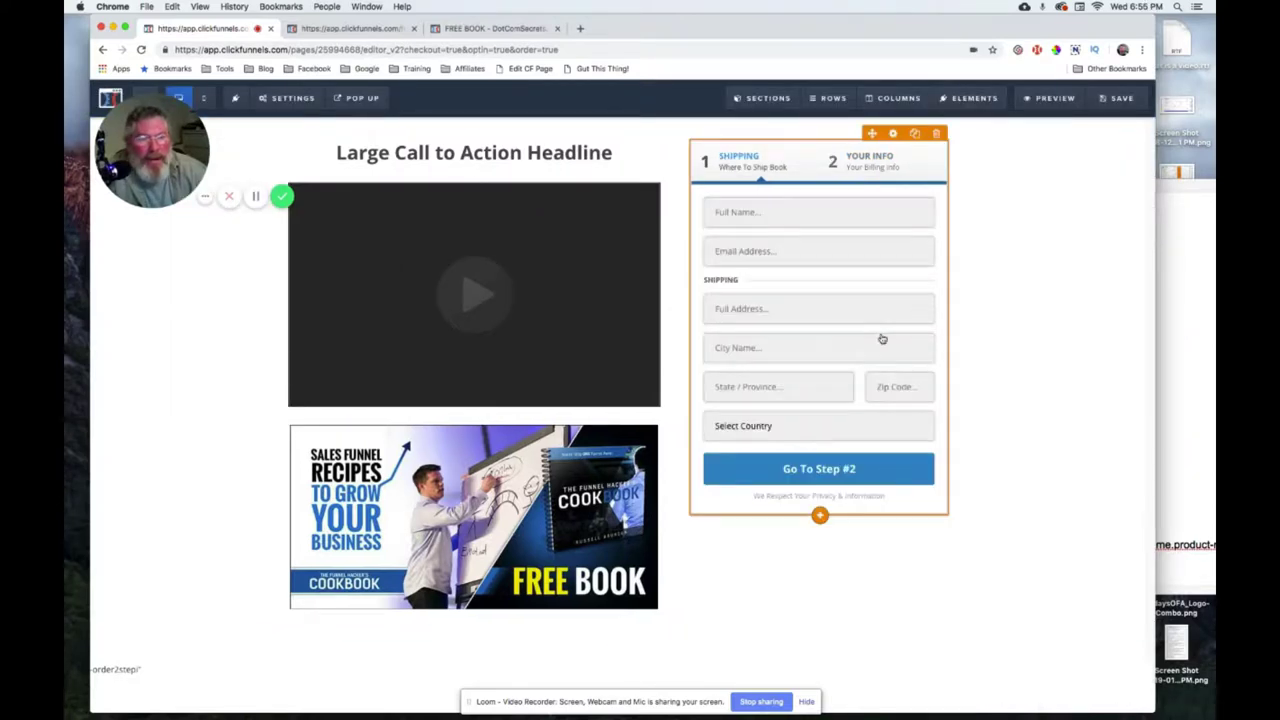
- Switch to TextEdit and copy the whole prepared code snippet in Untitled.txt, from the fauxSelector div through the closing style tag
left_click(1180, 340)
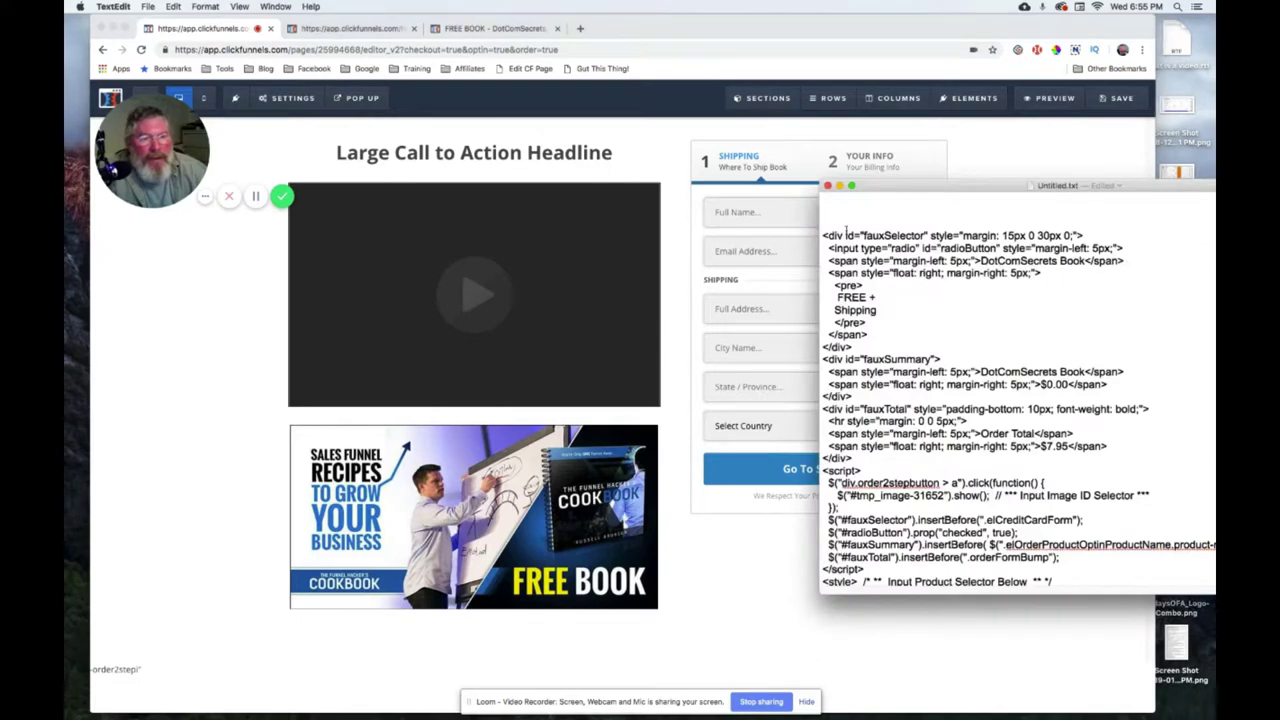
left_click_drag(823, 235, 1036, 607)
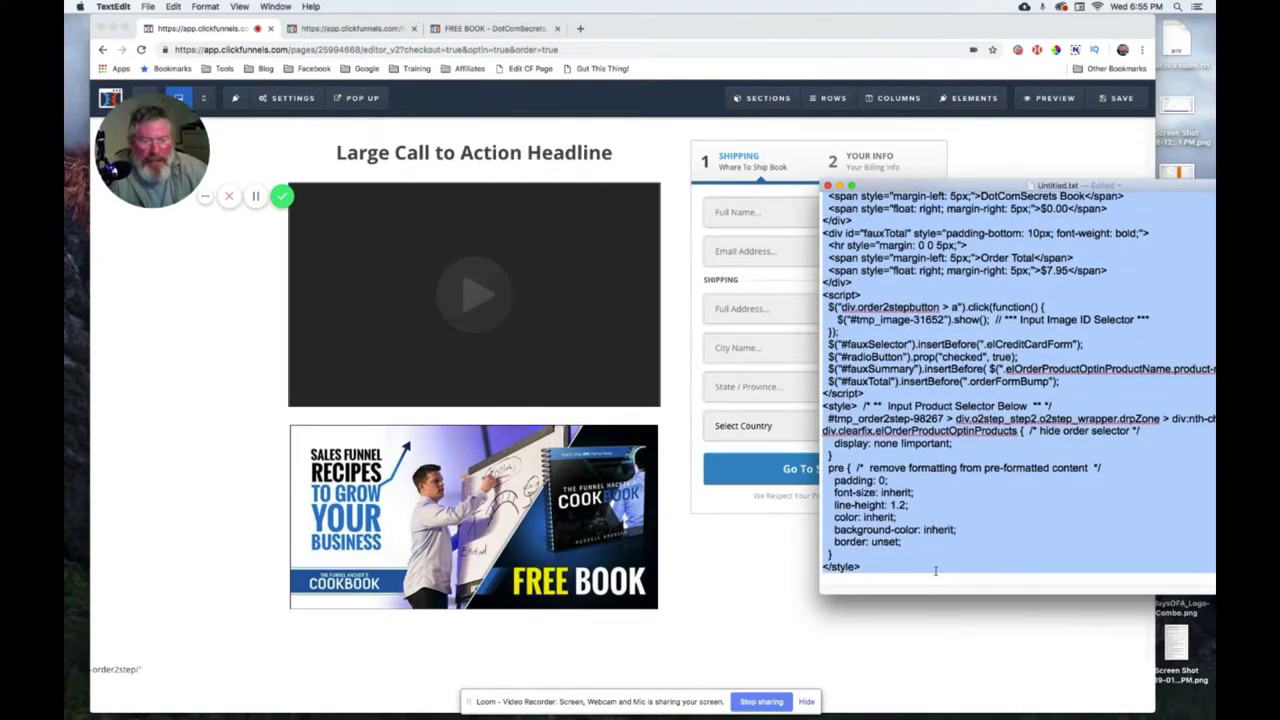
key("super+c")
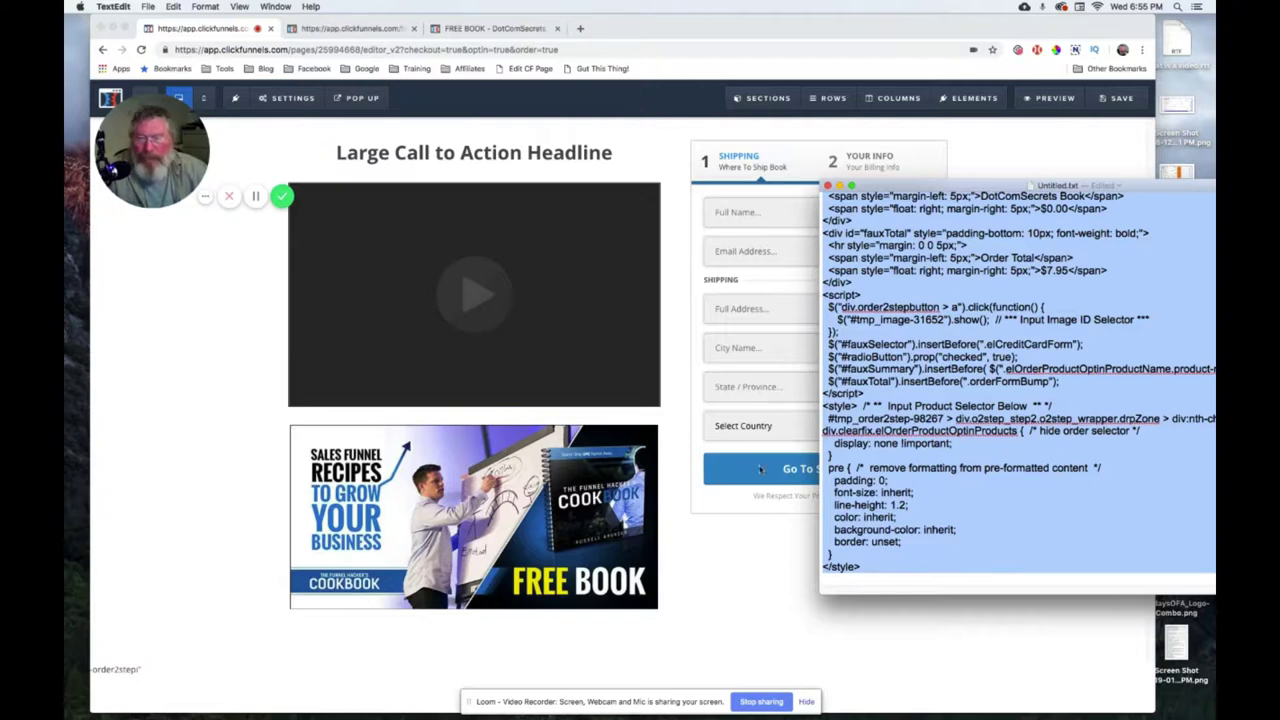
- Switch back to the page editor in Chrome and paste the copied snippet into the page's footer tracking code
left_click(293, 103)
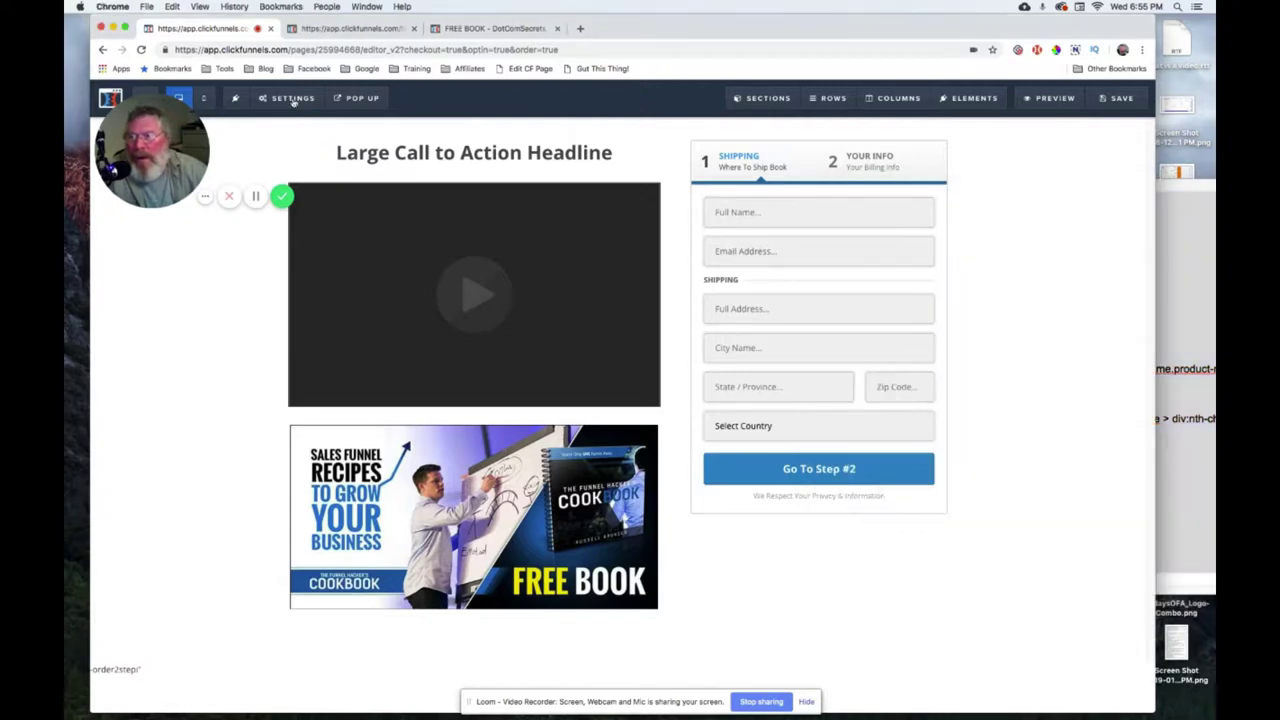
left_click(293, 100)
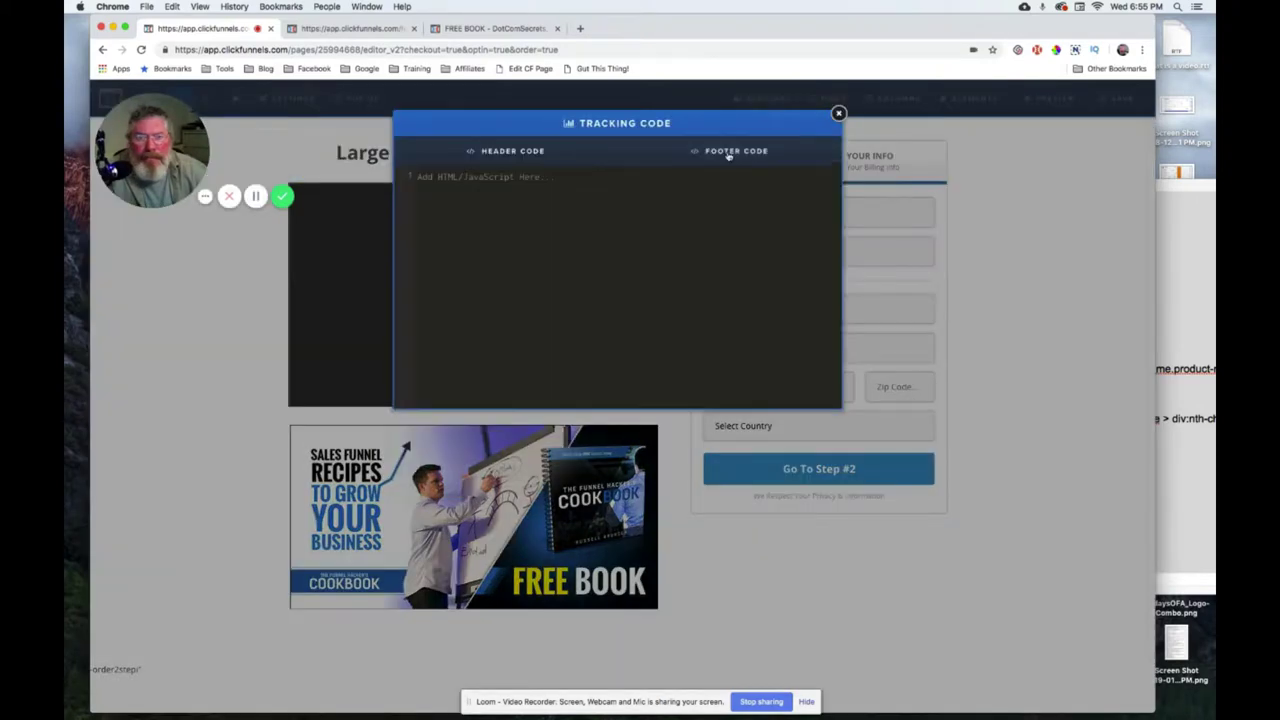
left_click(541, 203)
key("super+v")
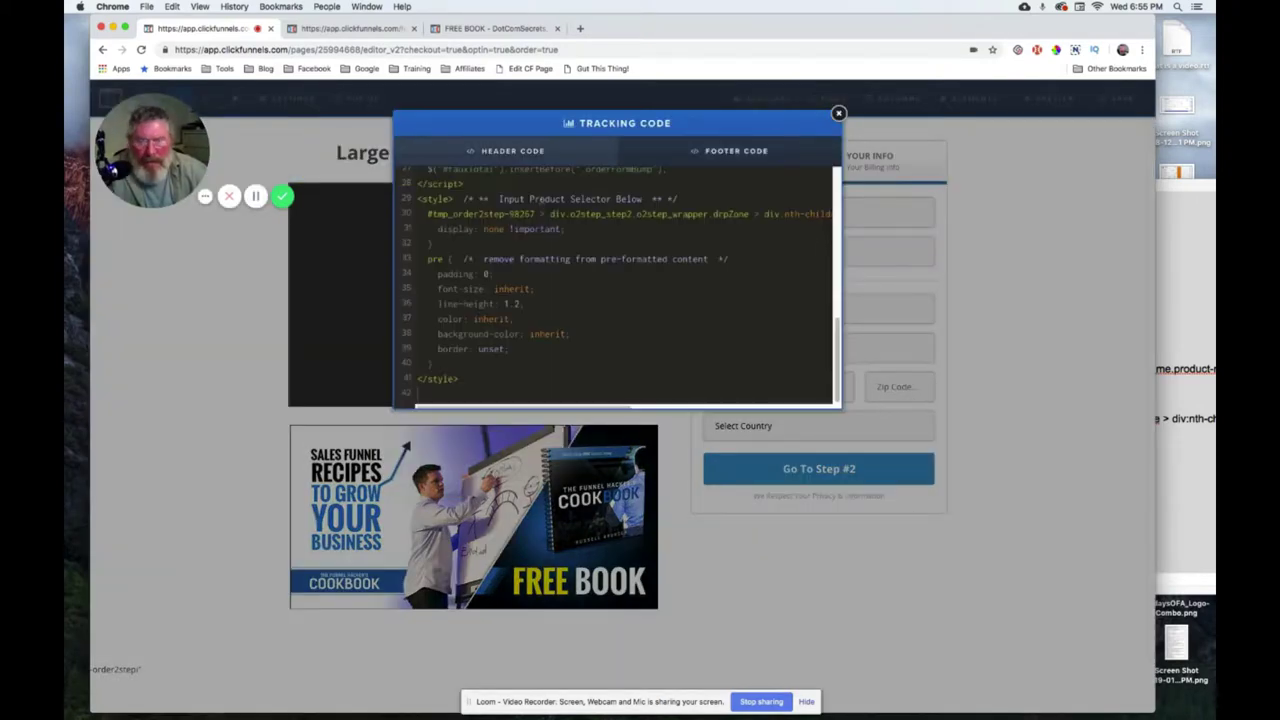
scroll(638, 290, "up", 10)
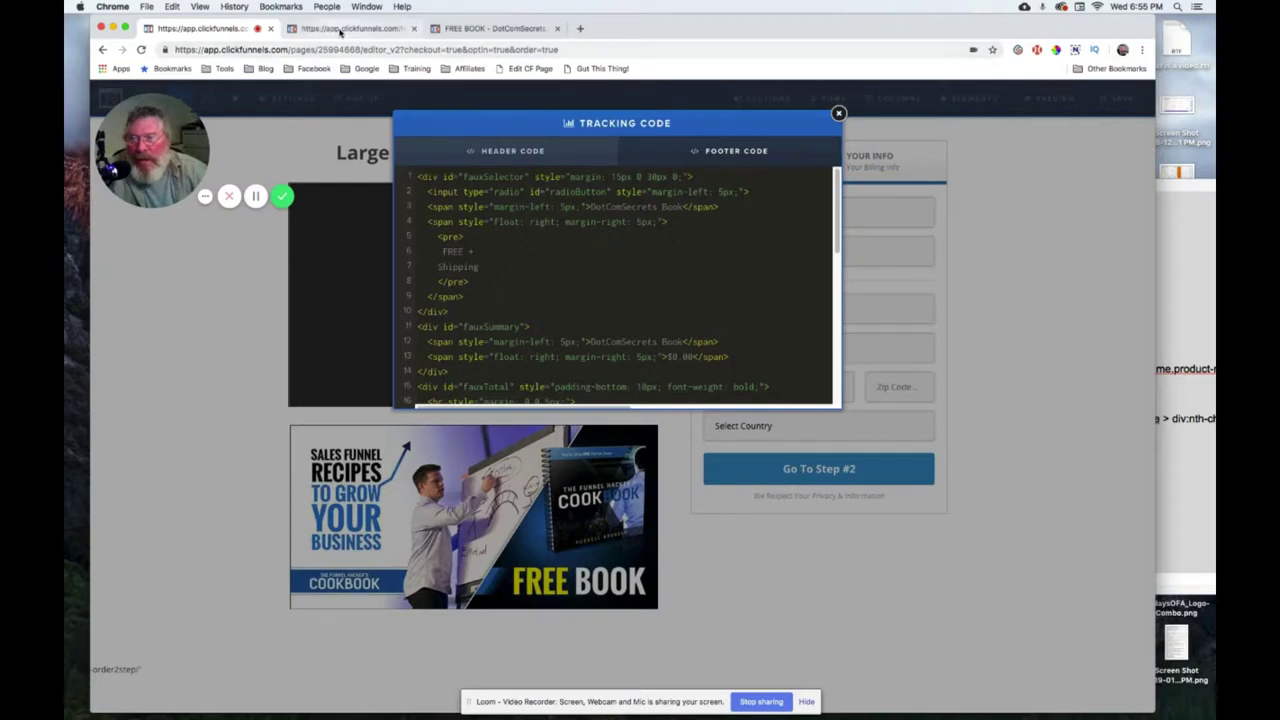
- Compare step #2 of the finished walk-through preview with the DotComSecrets order page, and return to the footer code
left_click(341, 30)
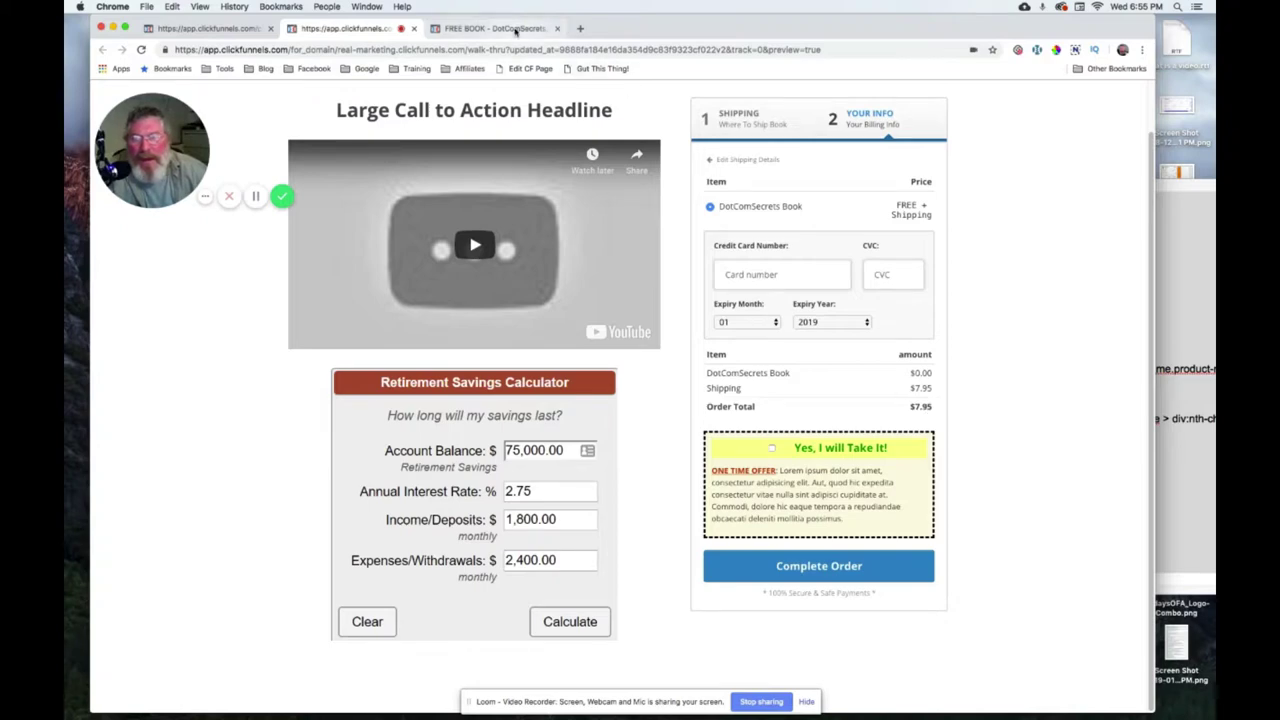
left_click(516, 32)
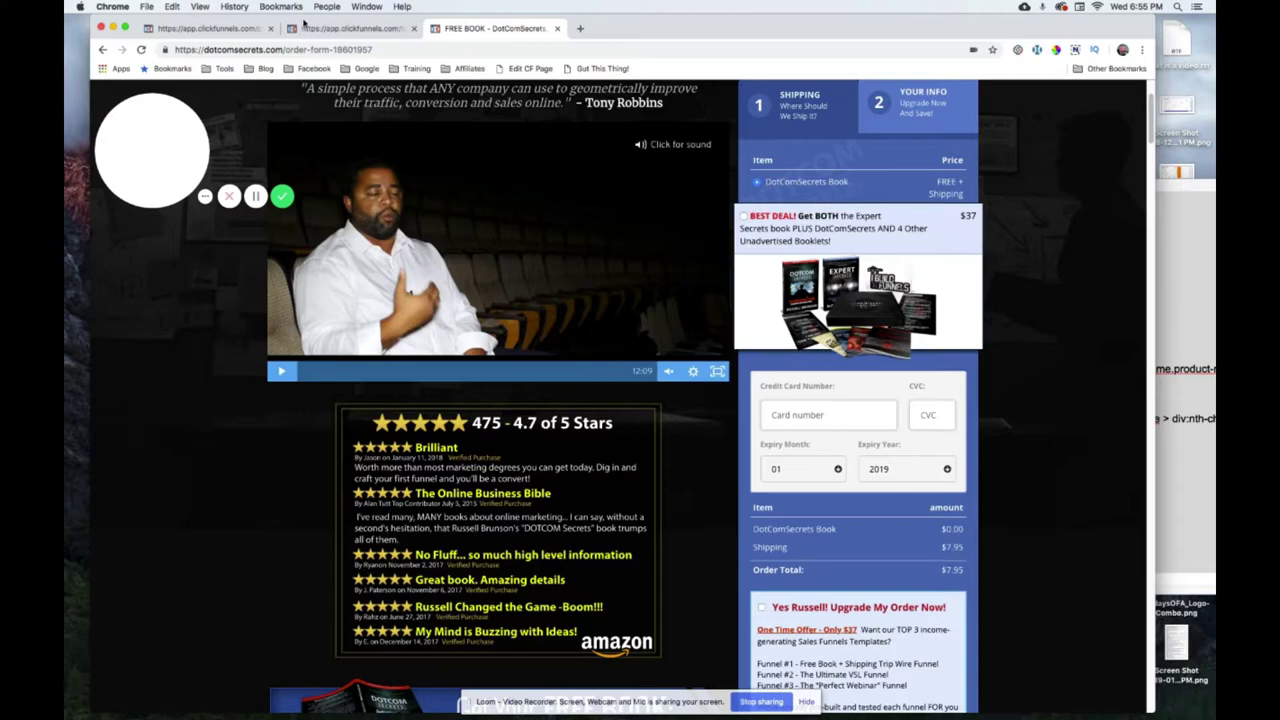
left_click(234, 32)
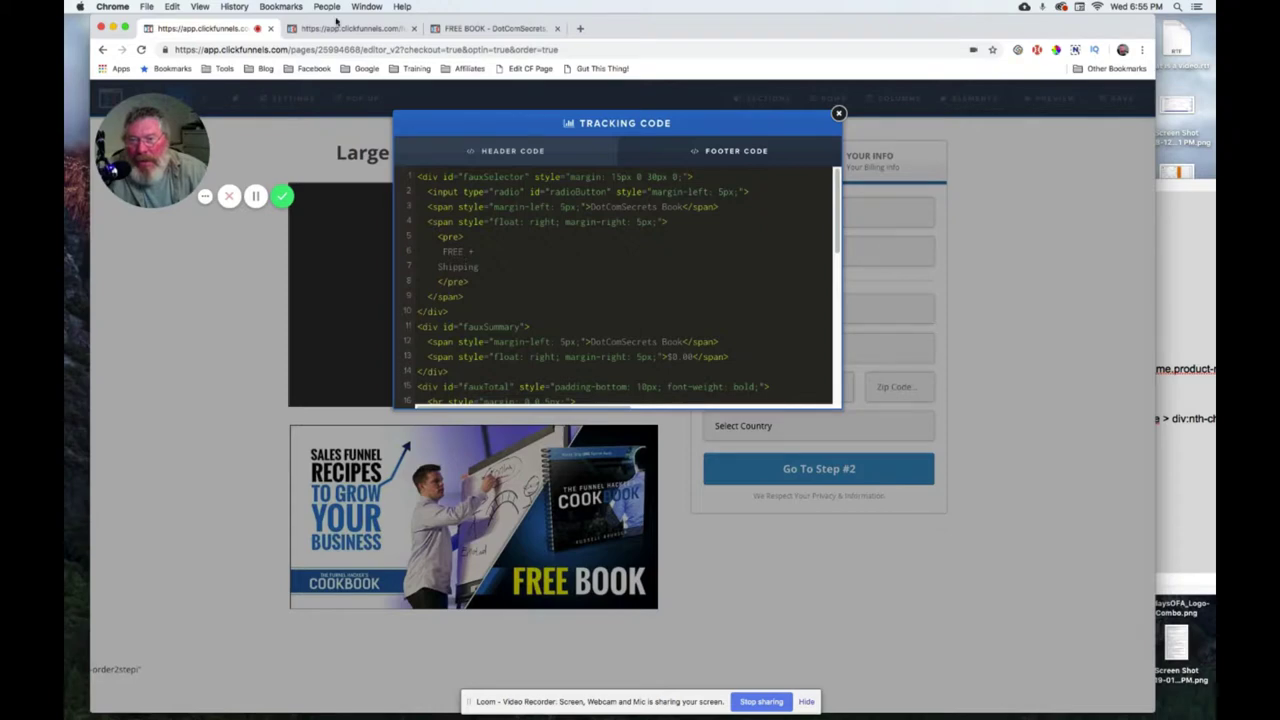
left_click(350, 28)
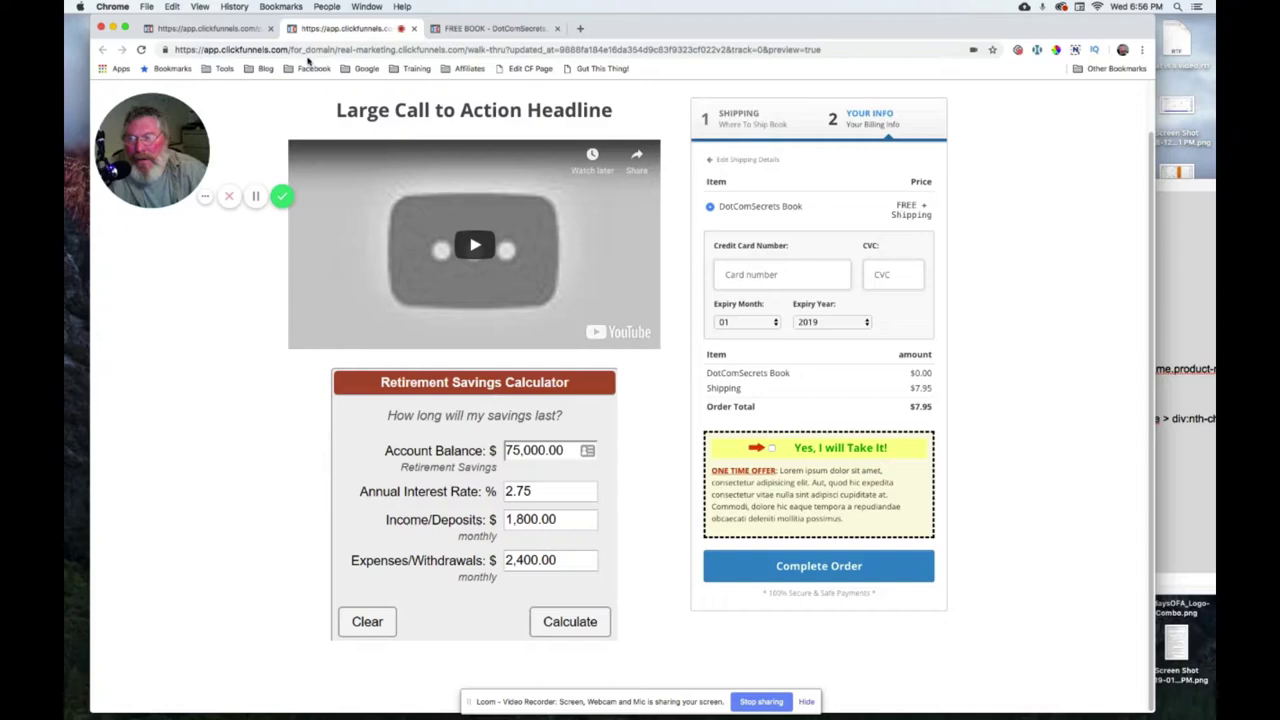
left_click(212, 28)
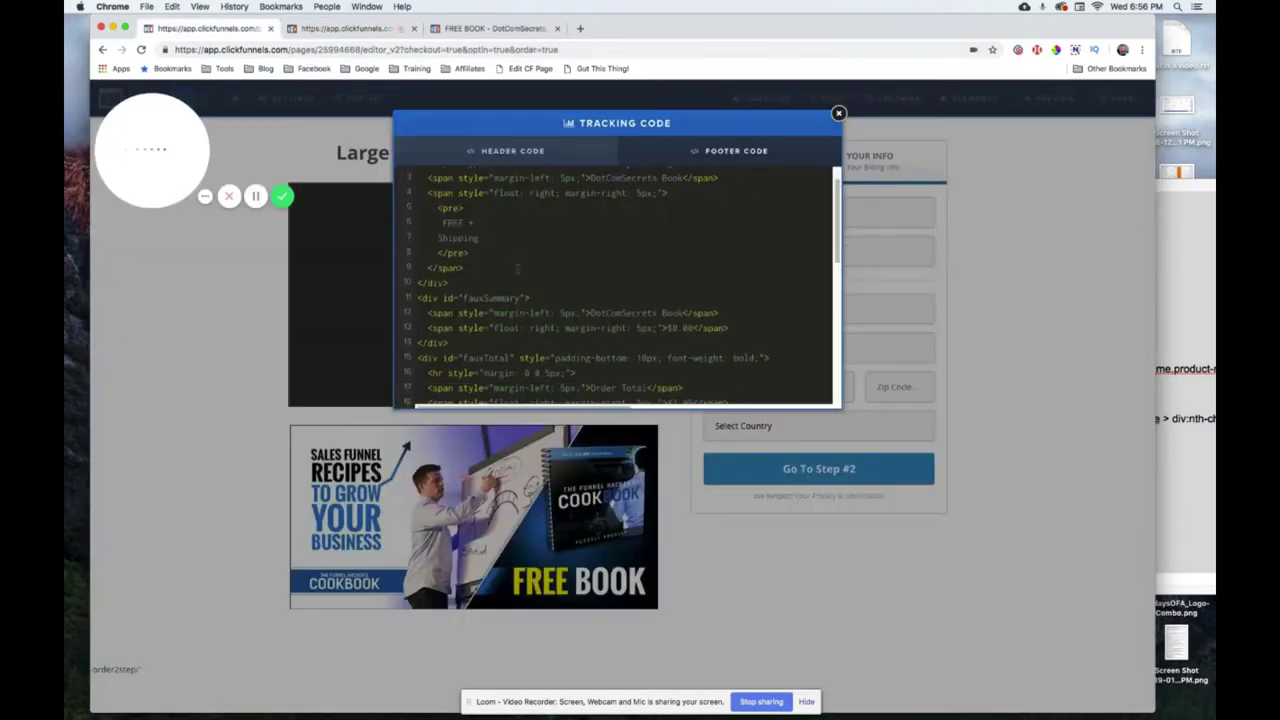
- Review the product name, item price and order total texts in the fauxSelector, fauxSummary and fauxTotal blocks of the footer code
scroll(517, 268, "down", 3)
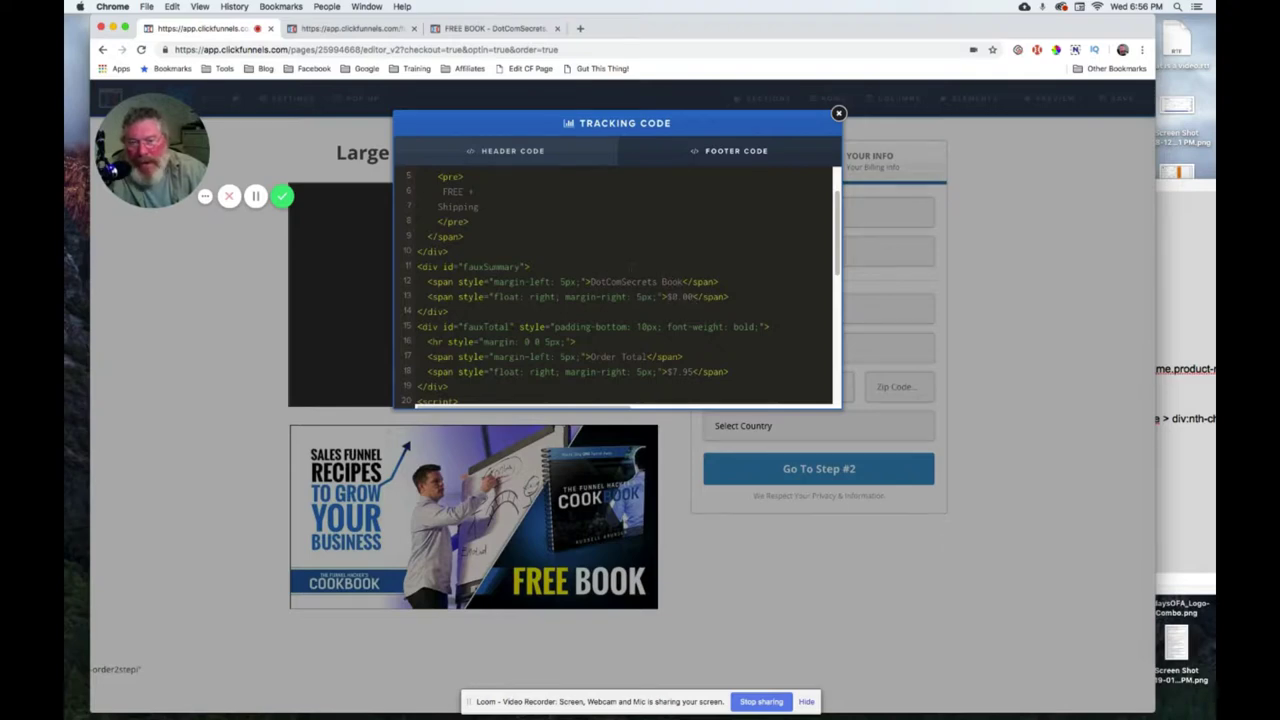
scroll(634, 266, "up", 3)
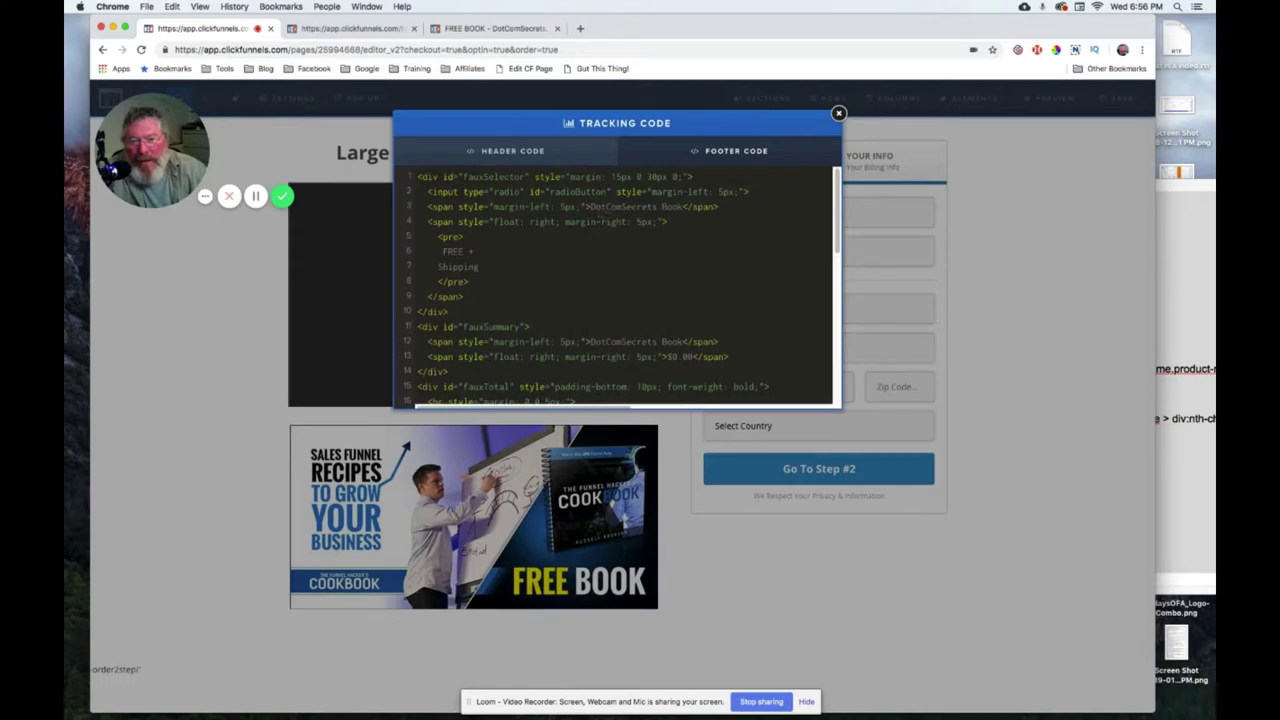
left_click_drag(590, 206, 682, 206)
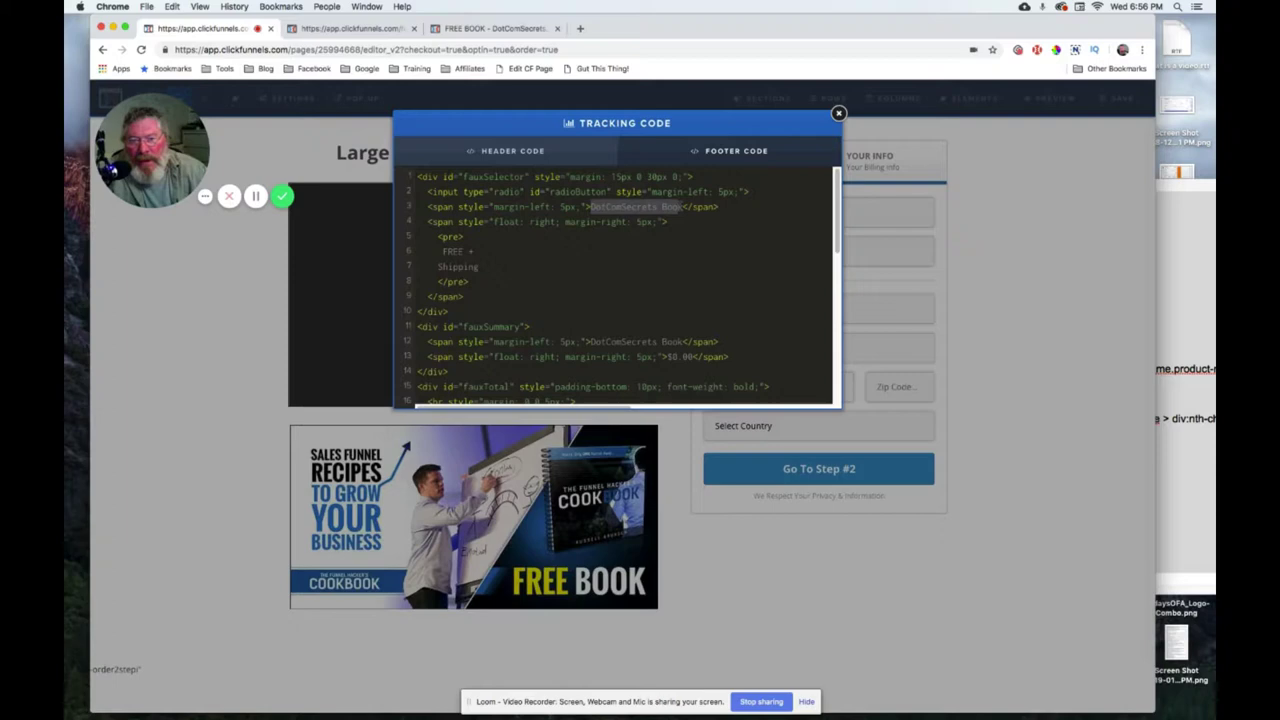
left_click(550, 267)
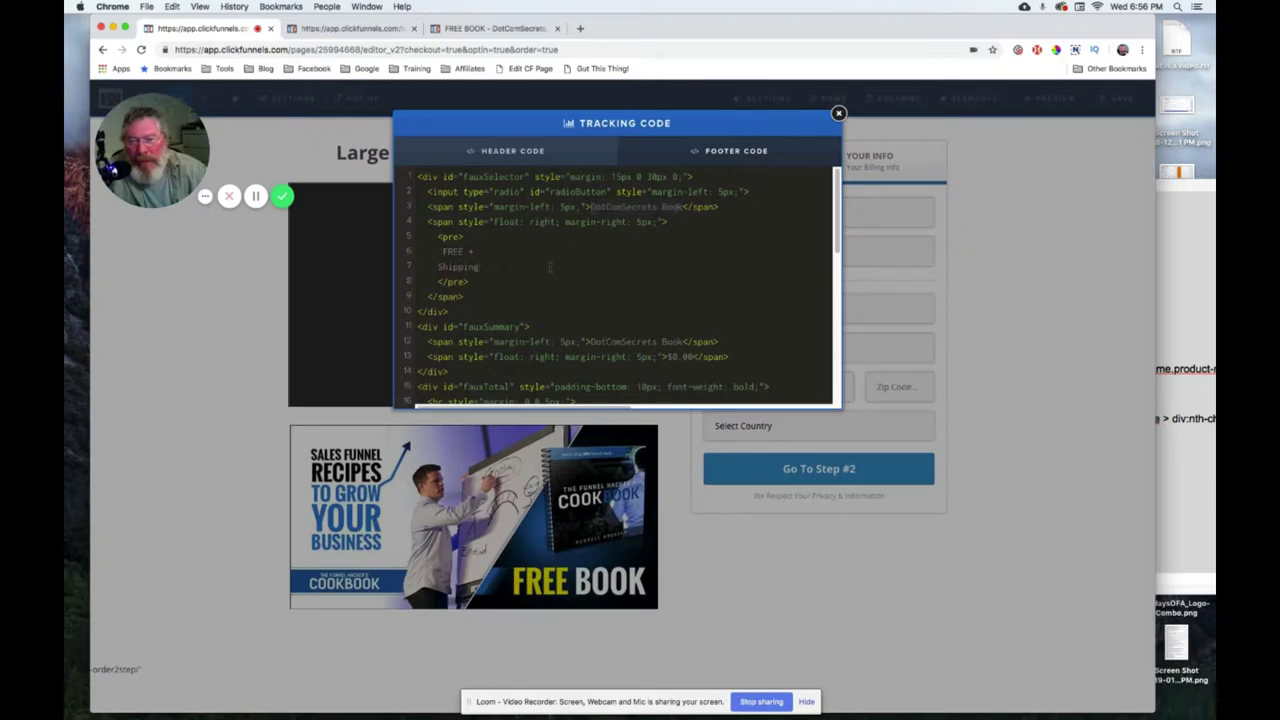
left_click_drag(589, 341, 682, 341)
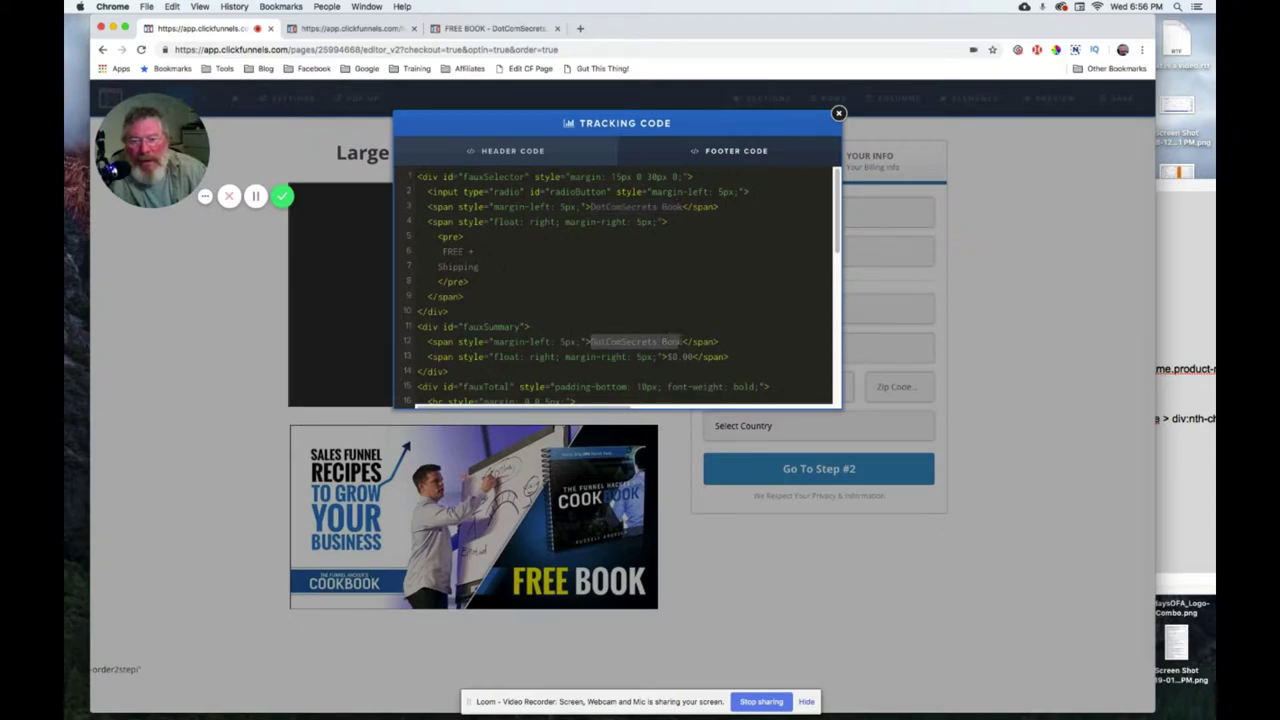
left_click(681, 311)
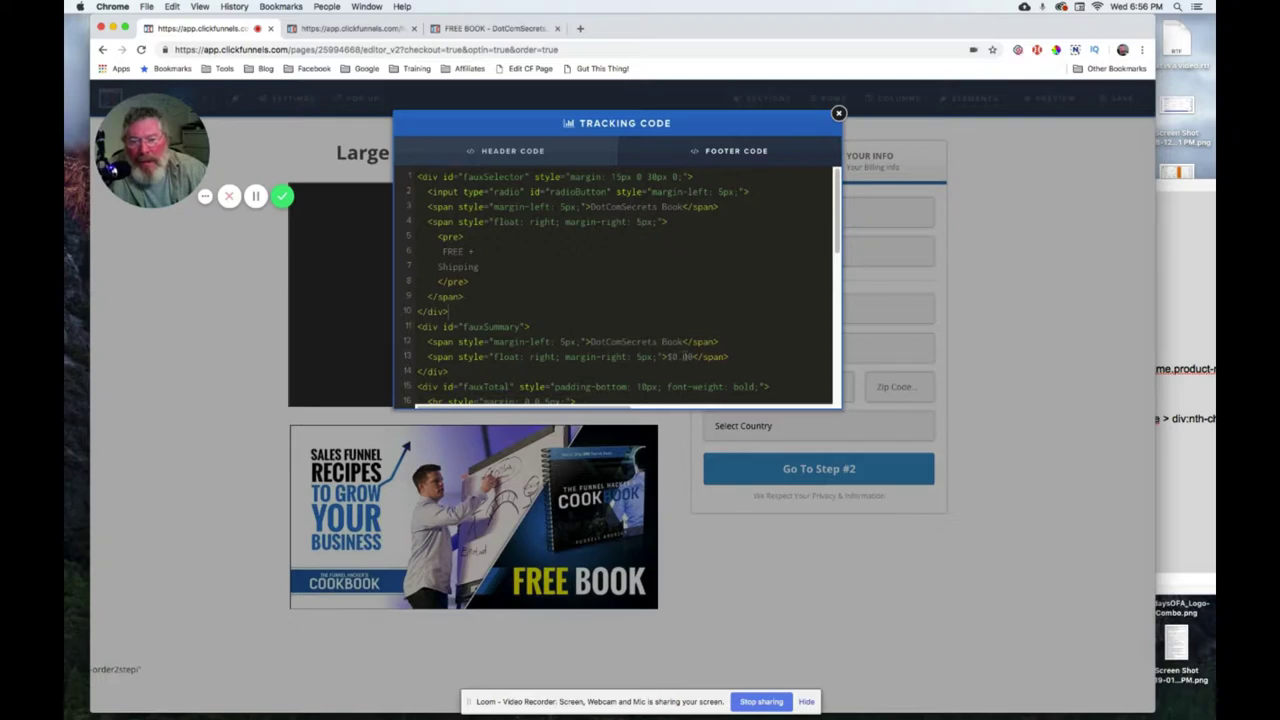
scroll(683, 356, "down", 3)
scroll(685, 356, "down", 1)
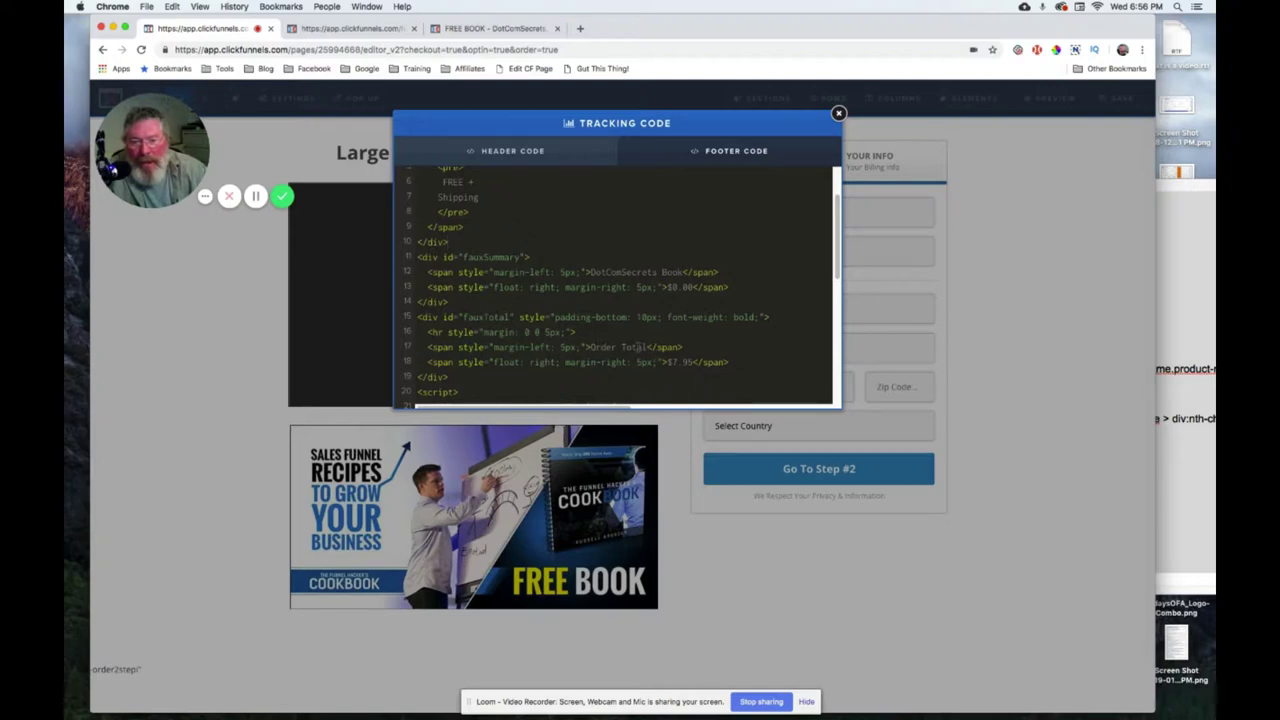
left_click_drag(668, 362, 692, 362)
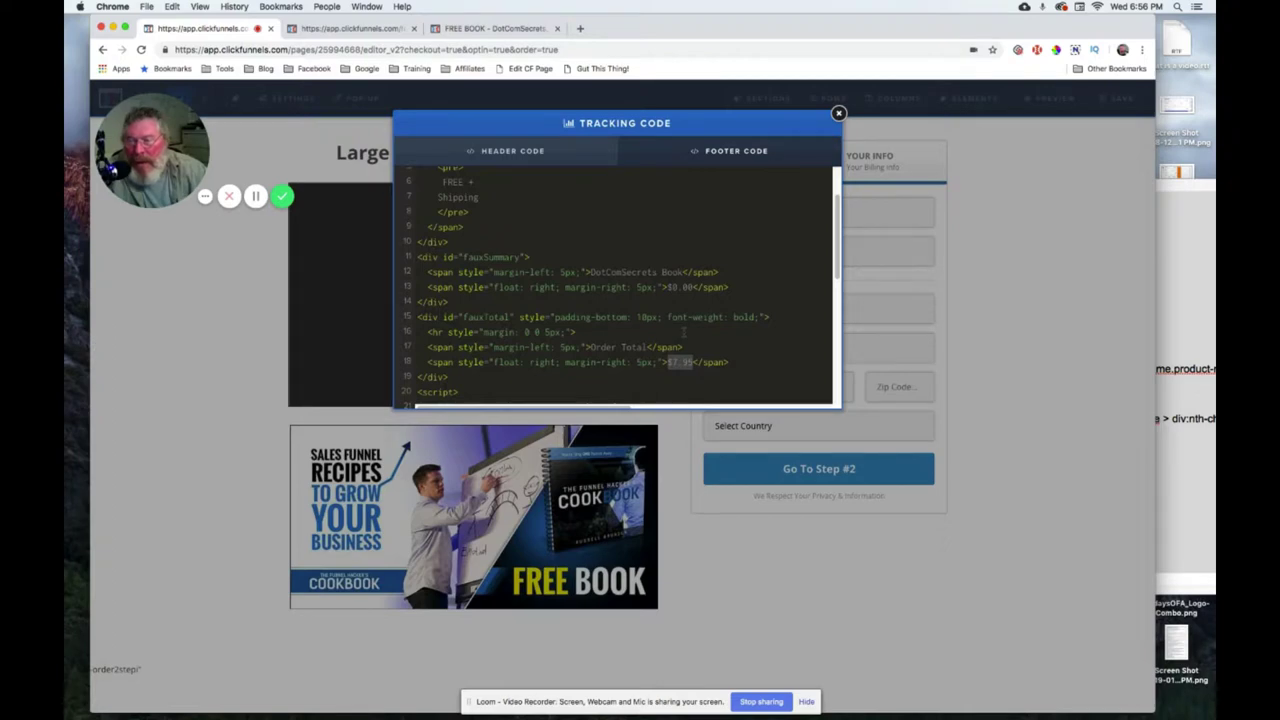
- Close the tracking code and check the Order Total line on the finished preview page
left_click(283, 149)
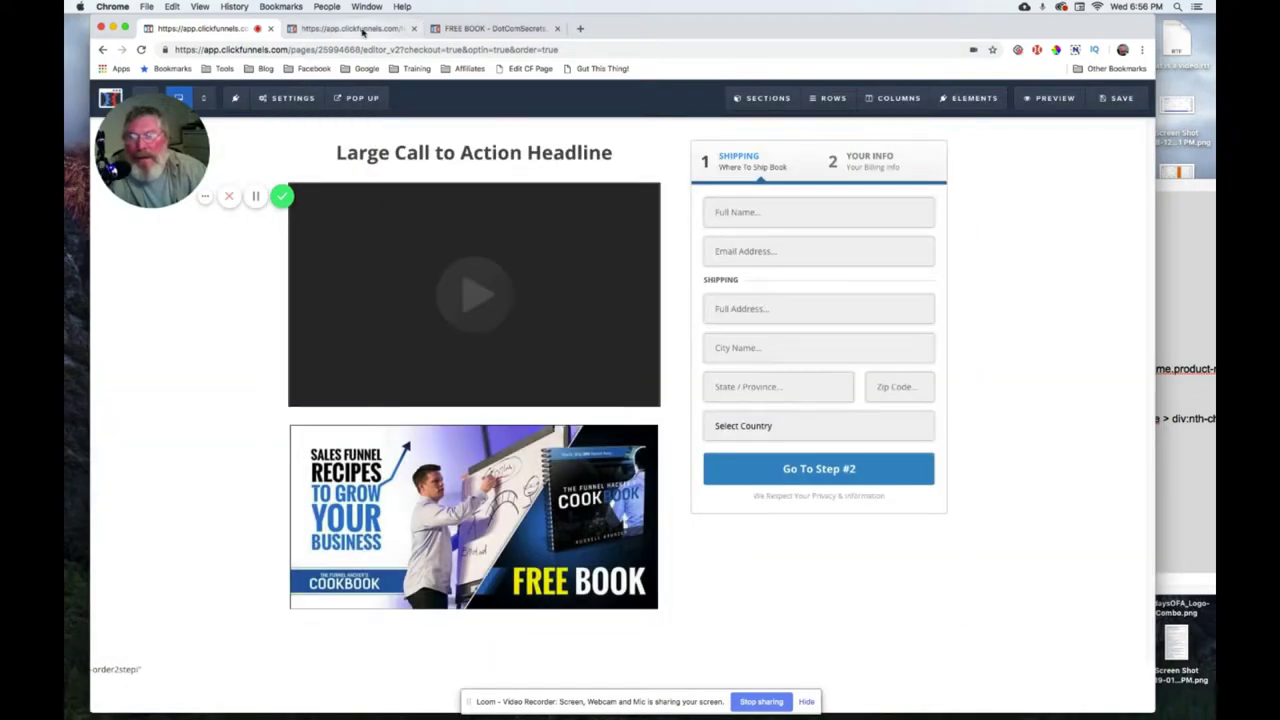
left_click(362, 29)
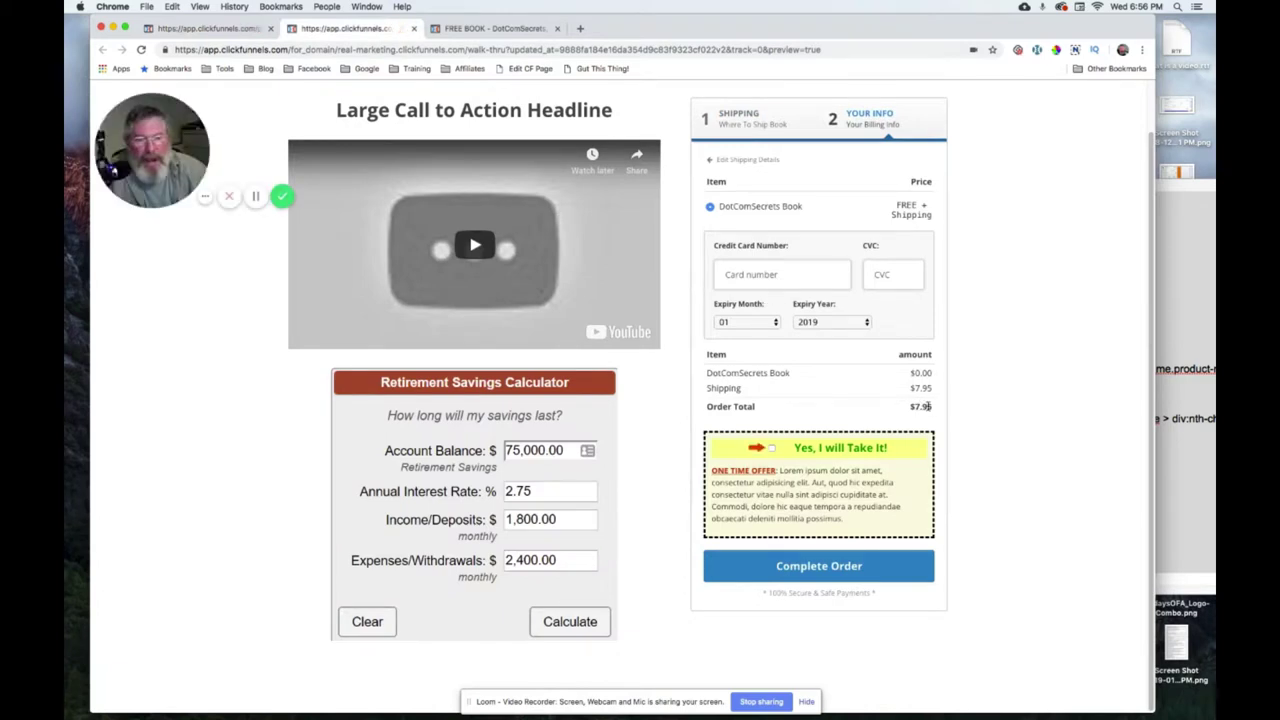
left_click(204, 31)
- Examine the footer code's script section for the line that needs the image ID selector
left_click(288, 98)
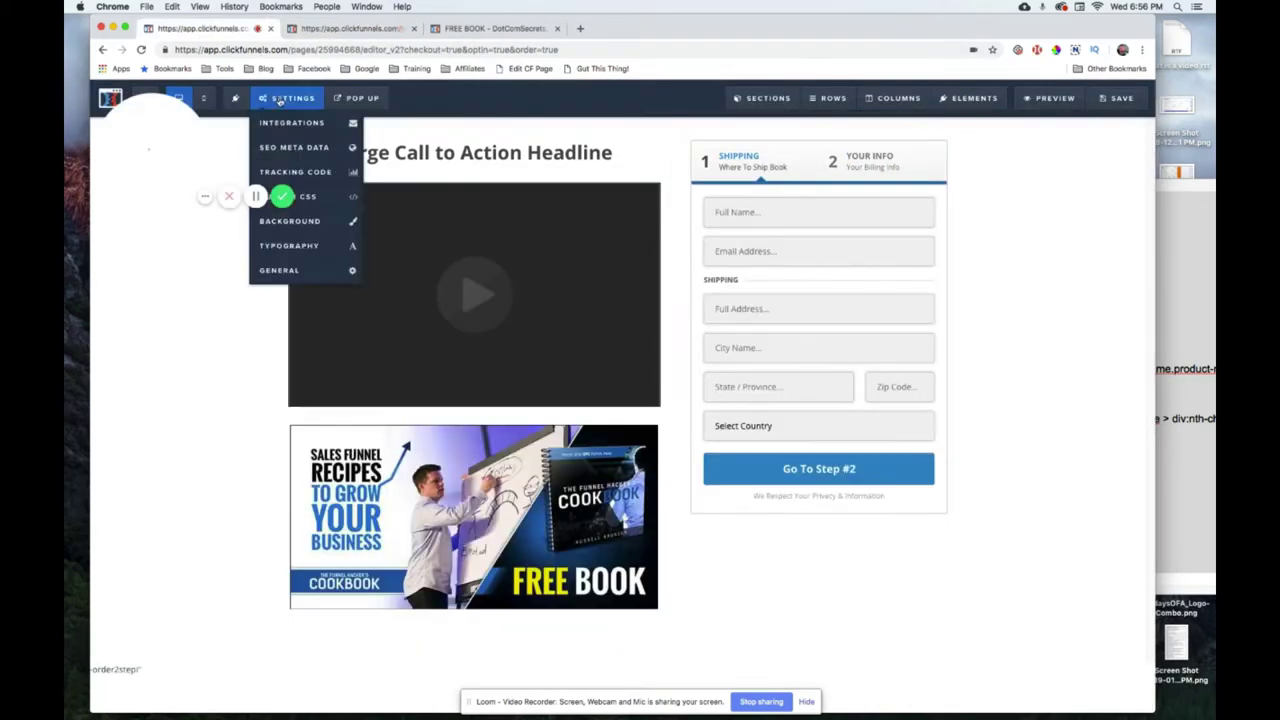
left_click(287, 173)
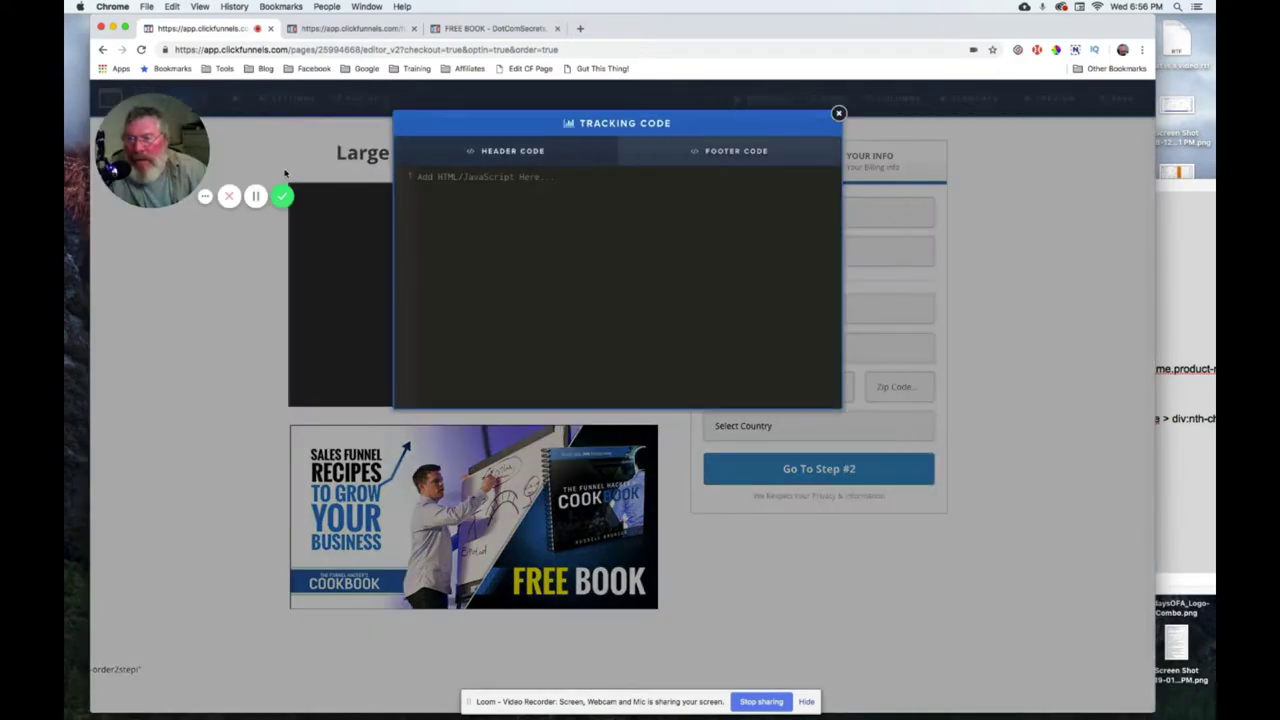
left_click(723, 153)
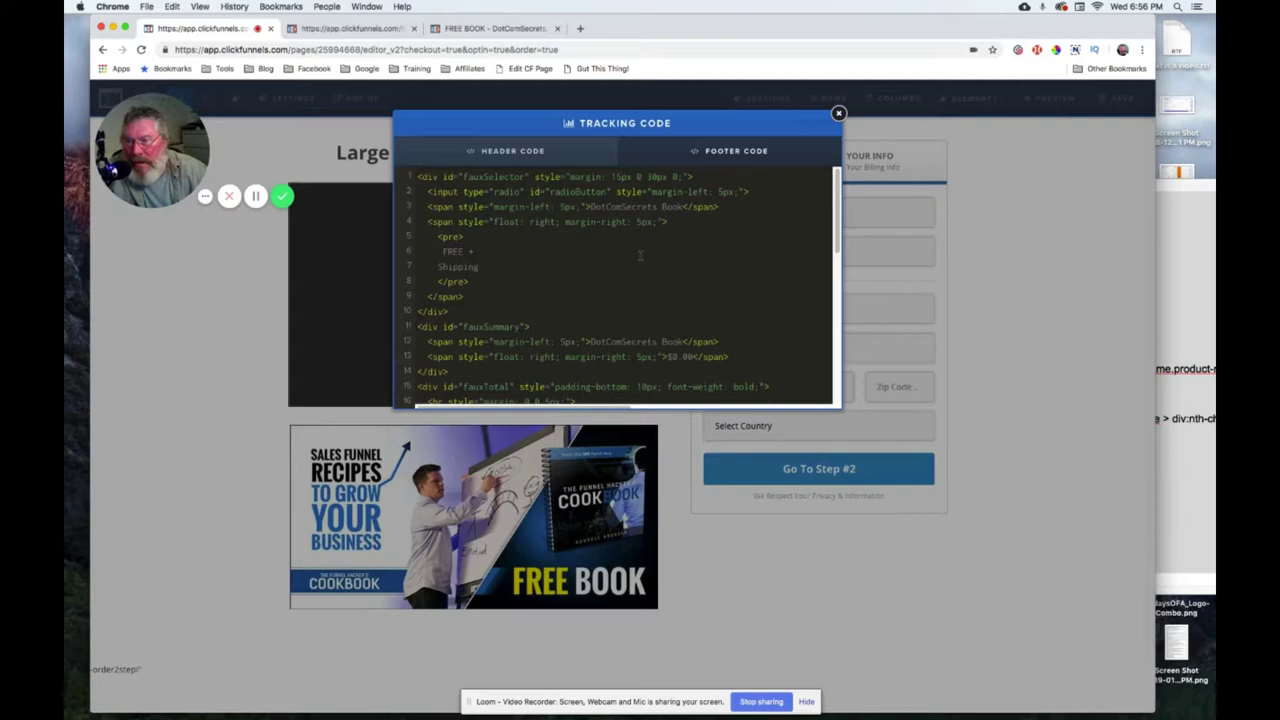
scroll(640, 256, "down", 5)
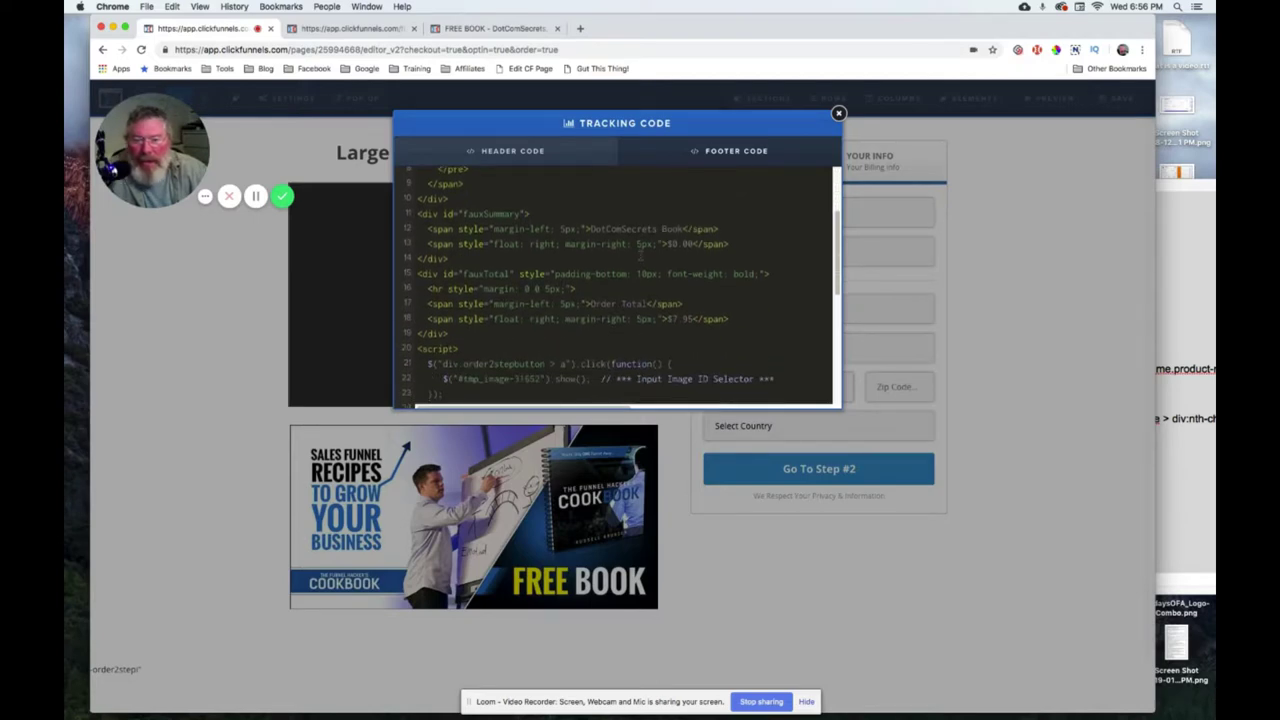
scroll(640, 256, "down", 3)
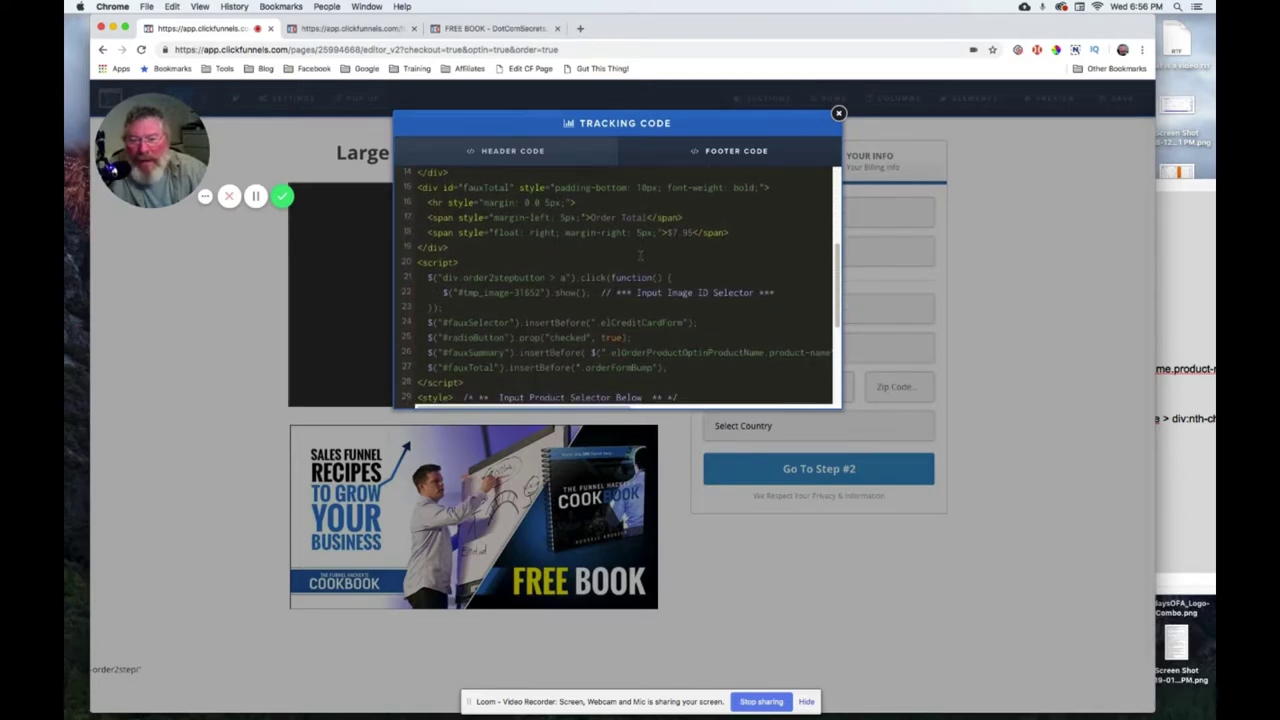
scroll(640, 255, "down", 2)
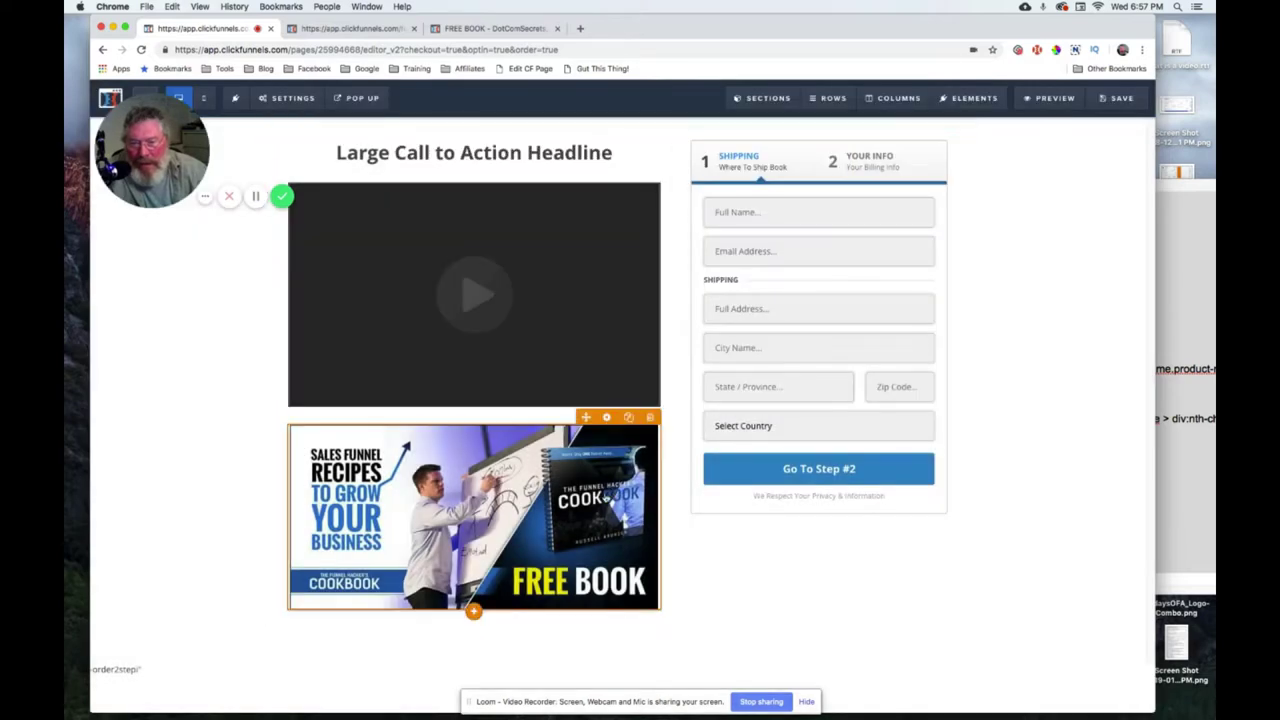
- Copy the CSS ID selector #tmp_image-32654 from the free book image's CSS info
left_click(646, 410)
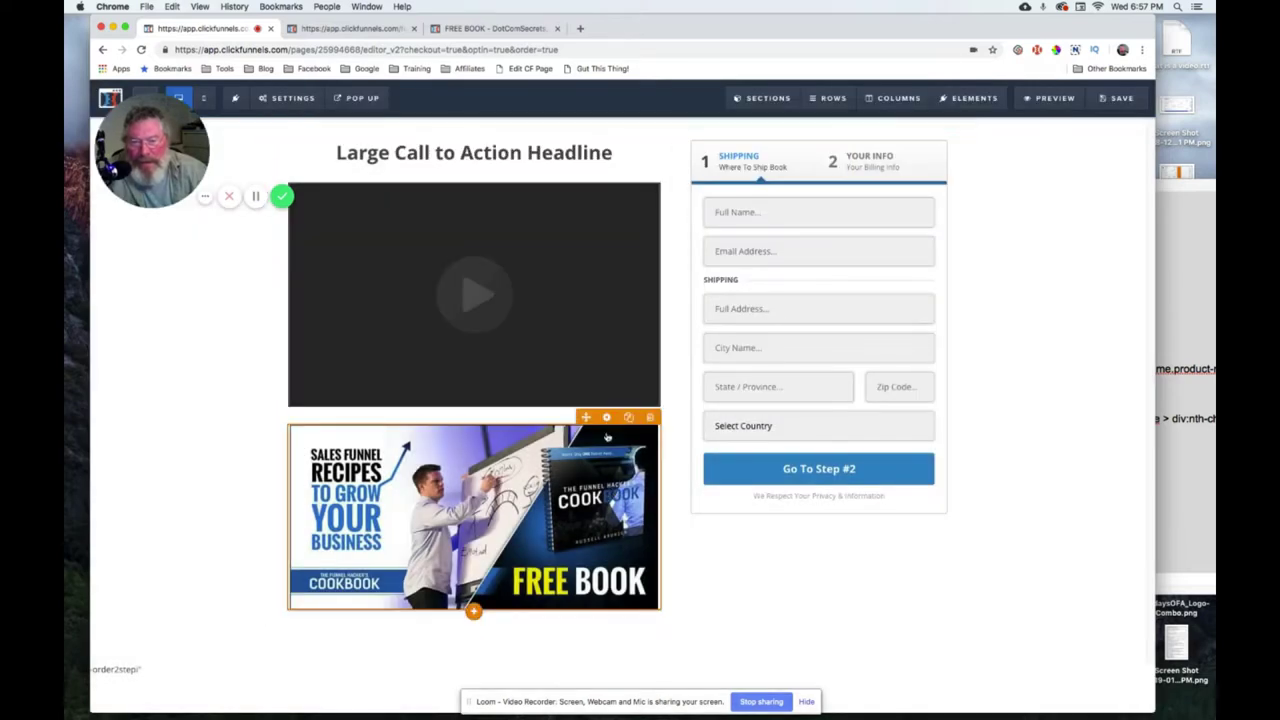
left_click(606, 418)
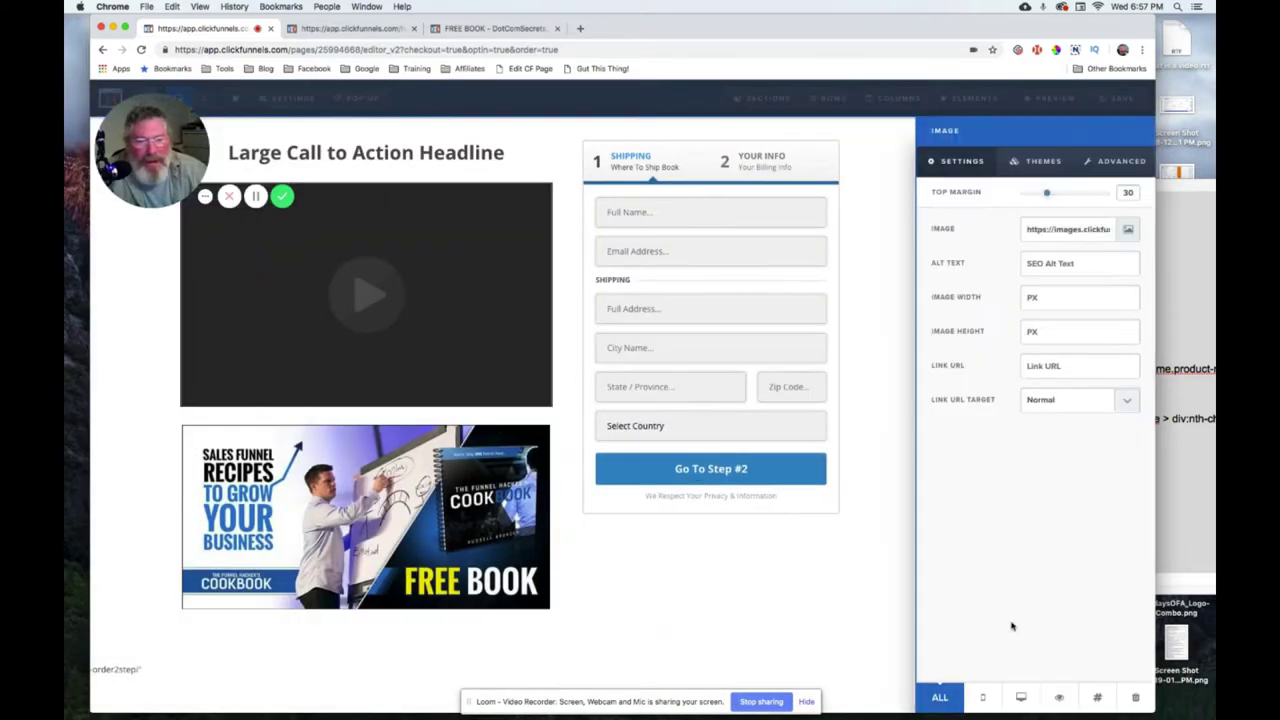
left_click(1093, 697)
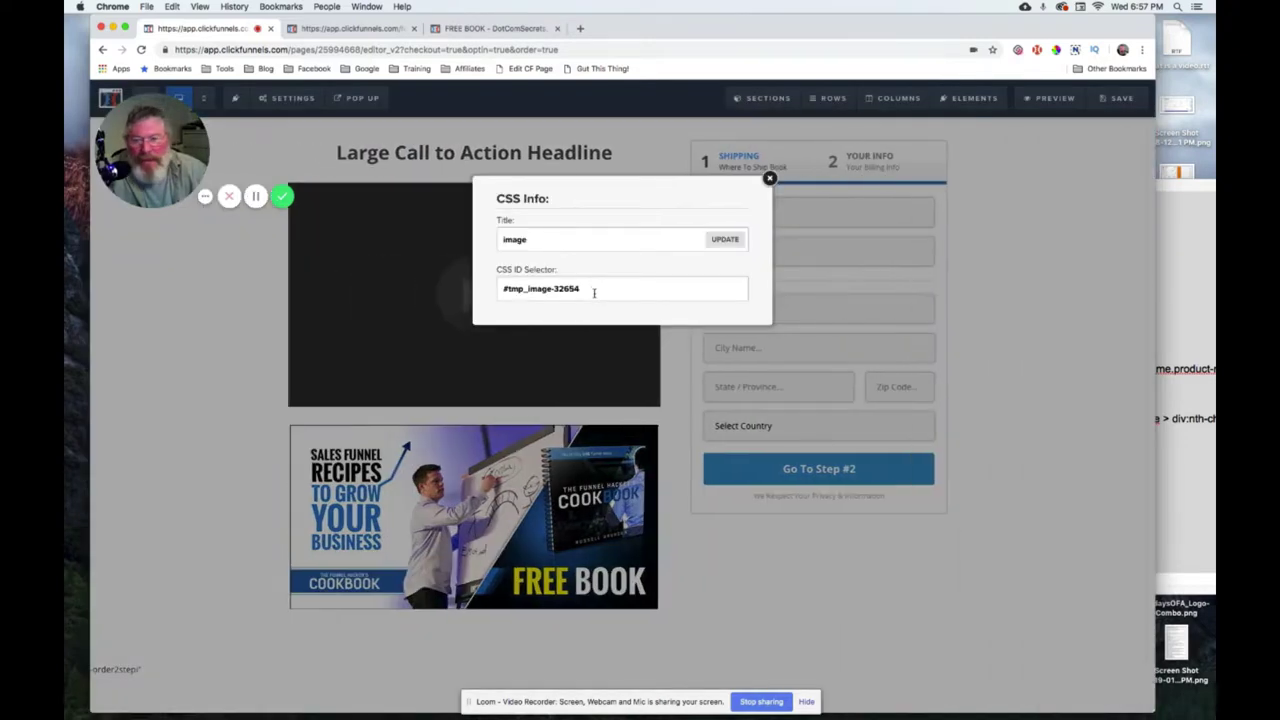
left_click_drag(594, 290, 498, 288)
key("super+c")
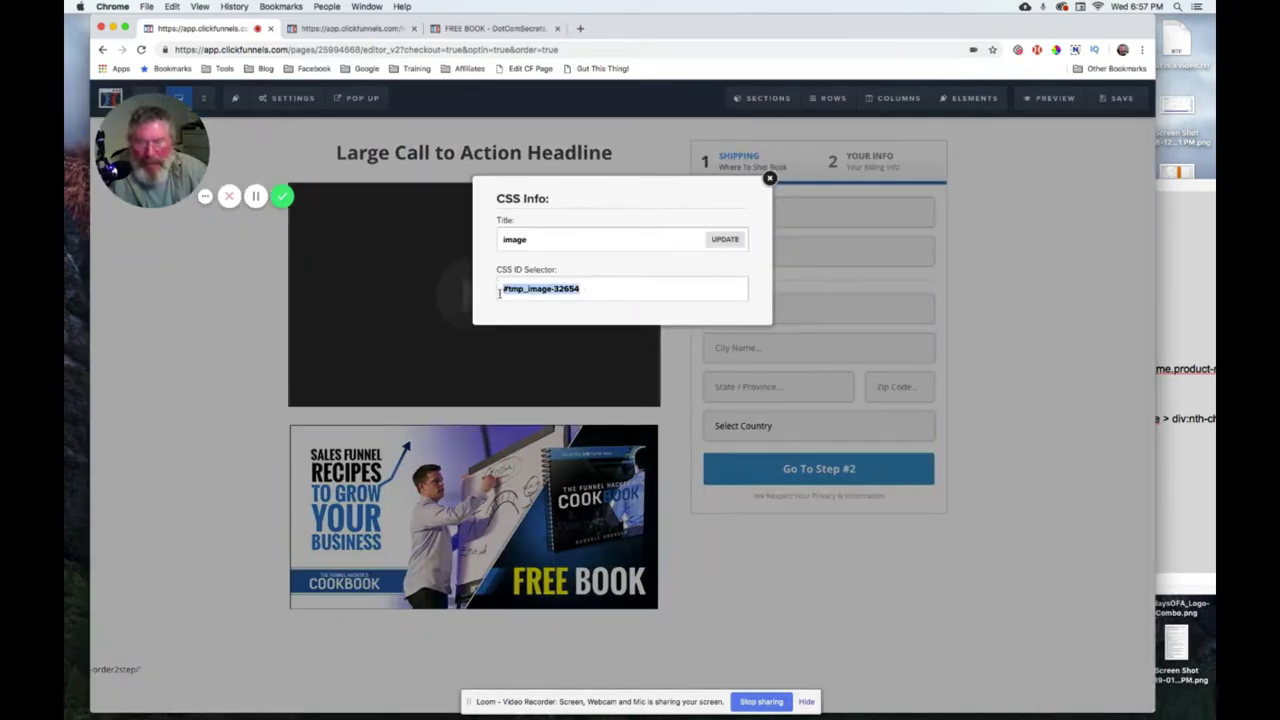
- Replace the image ID selector in the footer code's show() line with #tmp_image-32654
left_click(307, 155)
left_click(307, 155)
mouse_move(290, 100)
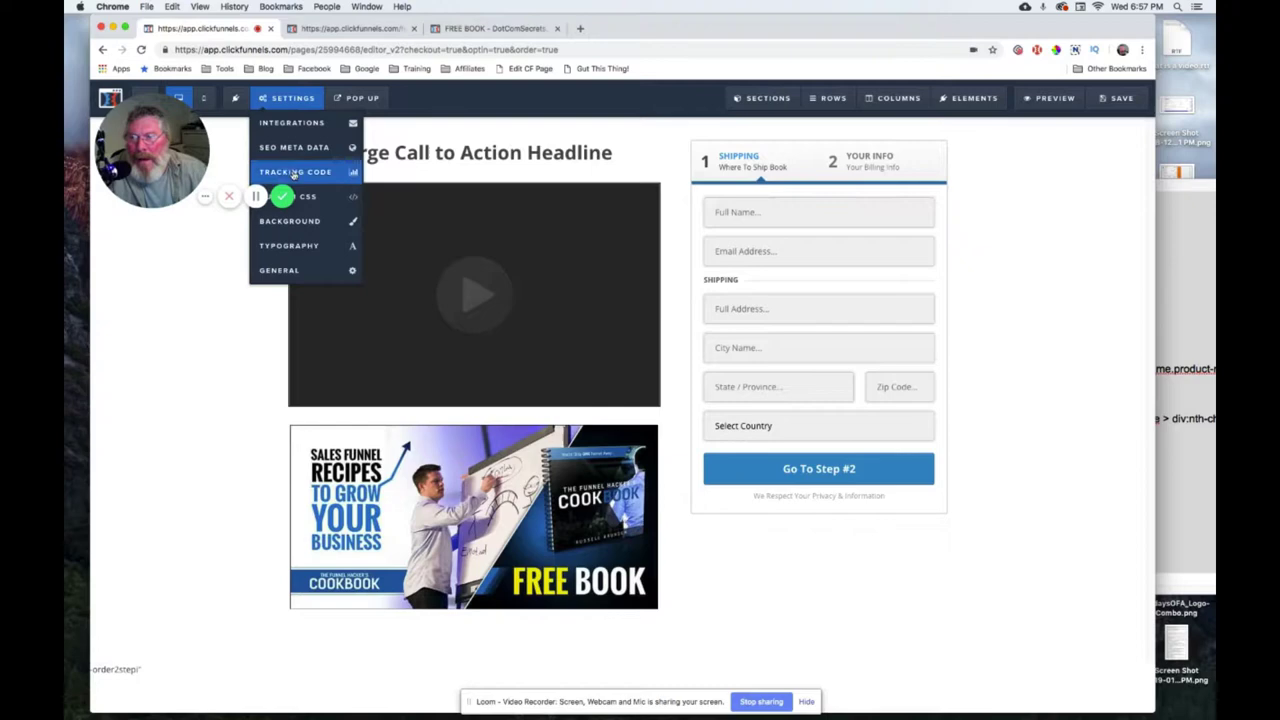
left_click(294, 174)
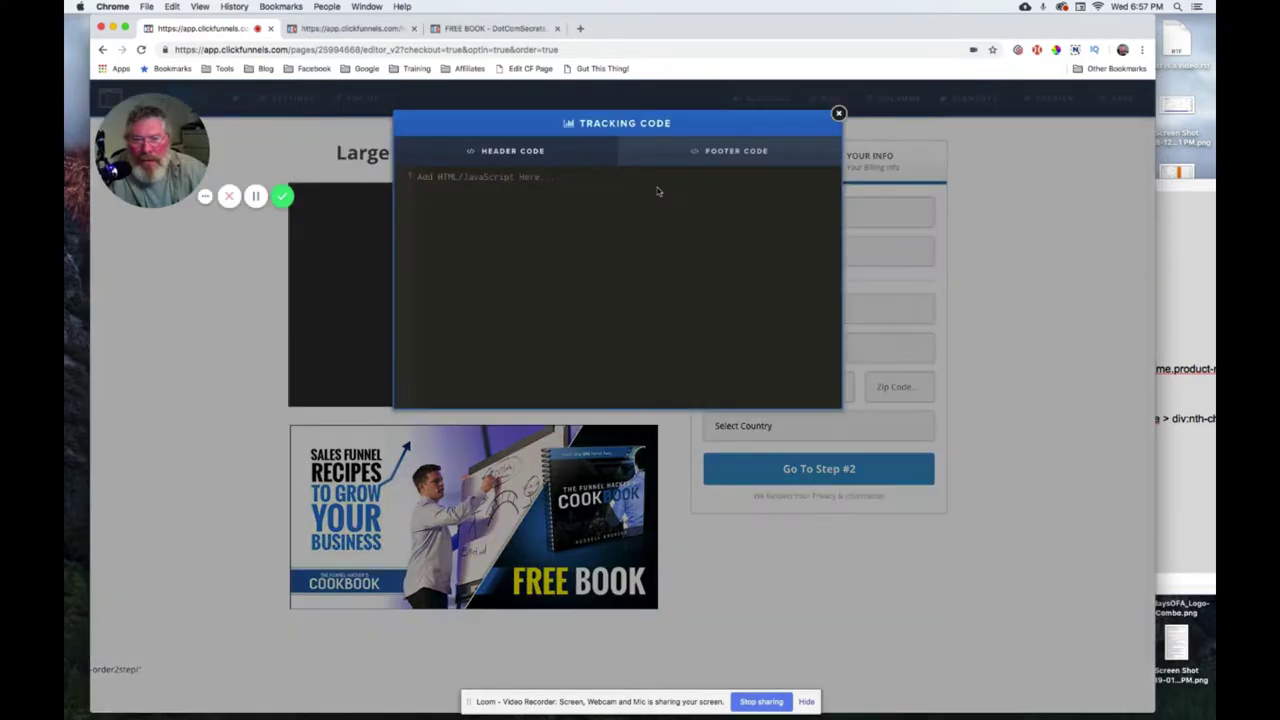
left_click(705, 150)
scroll(593, 292, "down", 5)
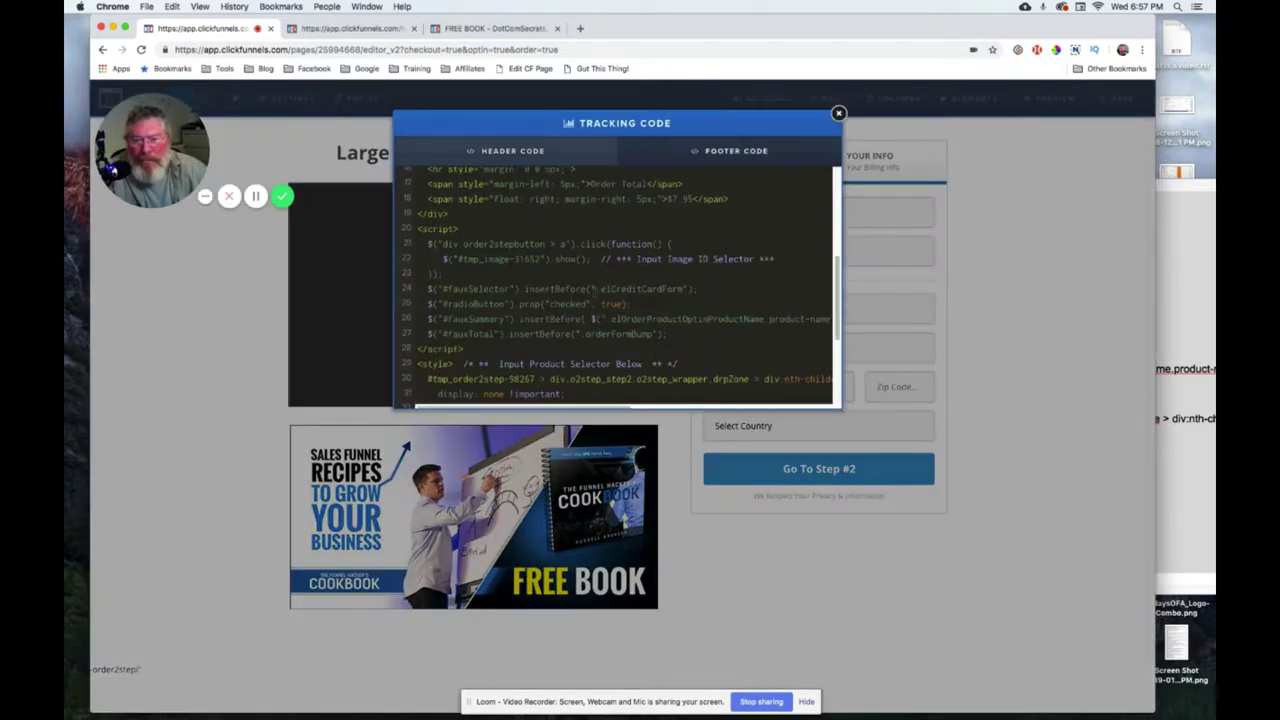
left_click_drag(458, 252, 540, 252)
key("super+v")
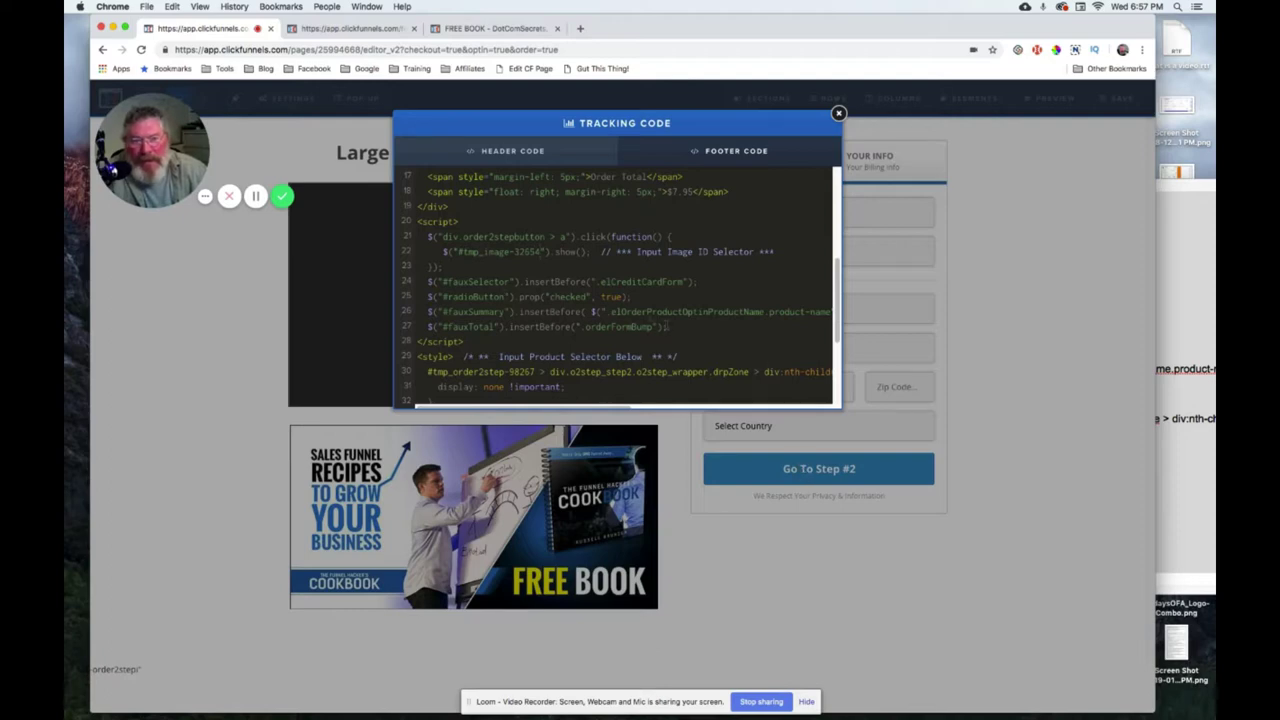
- Look over the rest of the footer code, close the tracking code and save the page
scroll(514, 269, "up", 5)
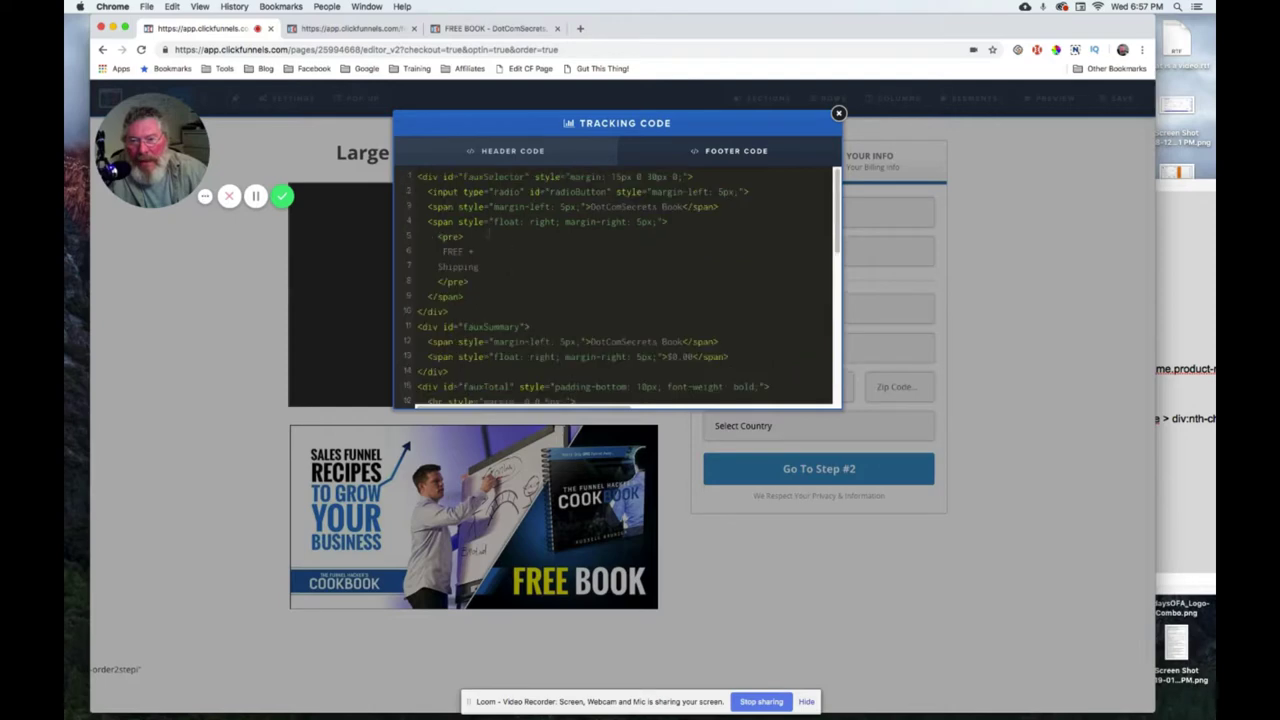
scroll(476, 338, "down", 5)
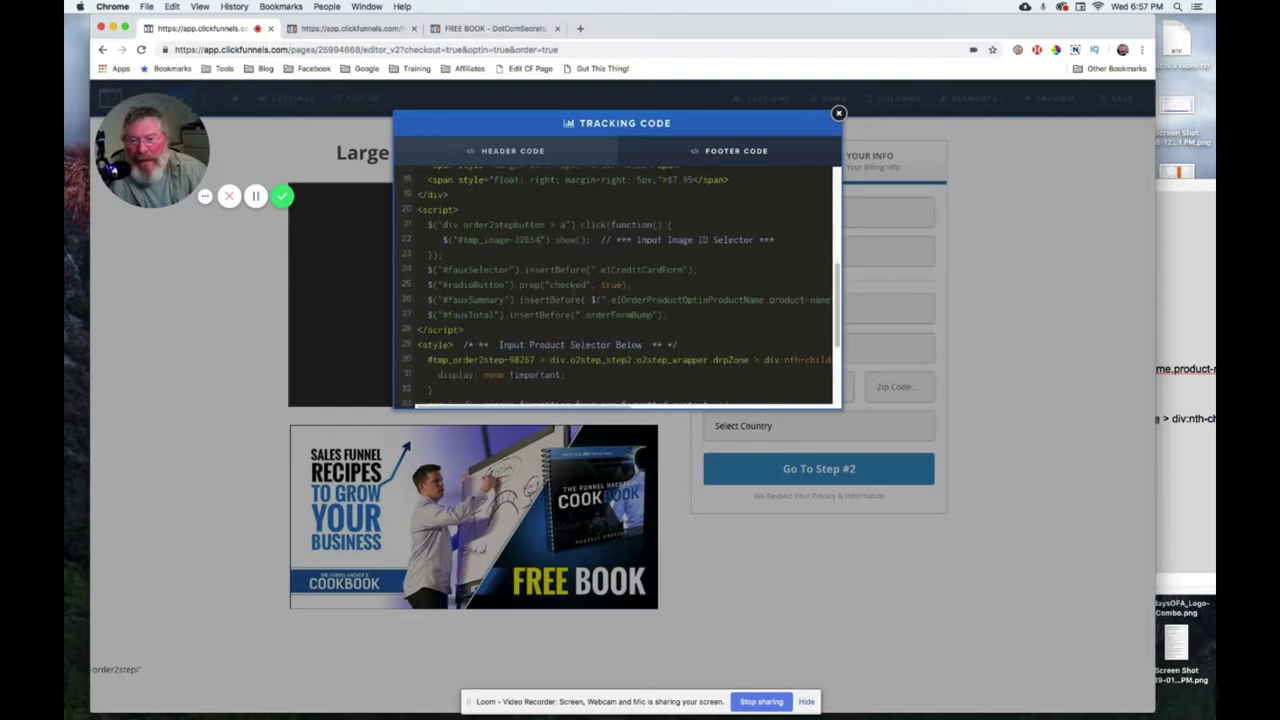
scroll(514, 307, "down", 2)
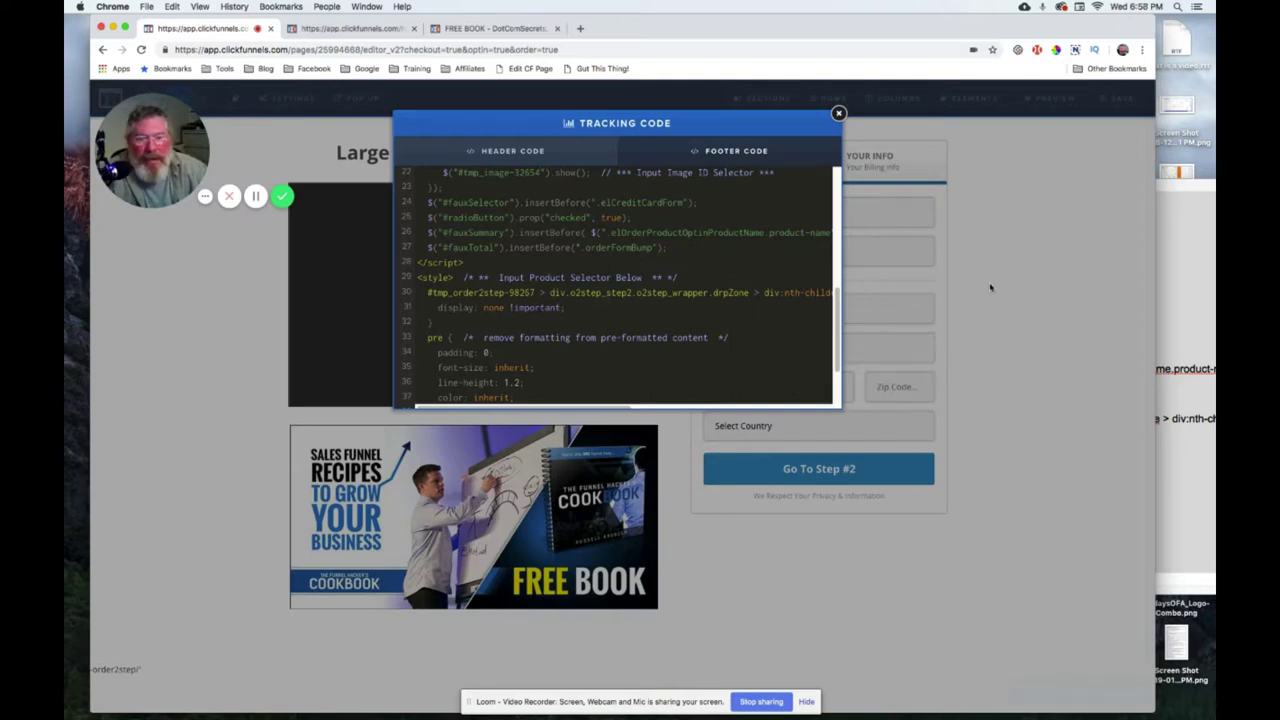
left_click(1086, 129)
left_click(1115, 98)
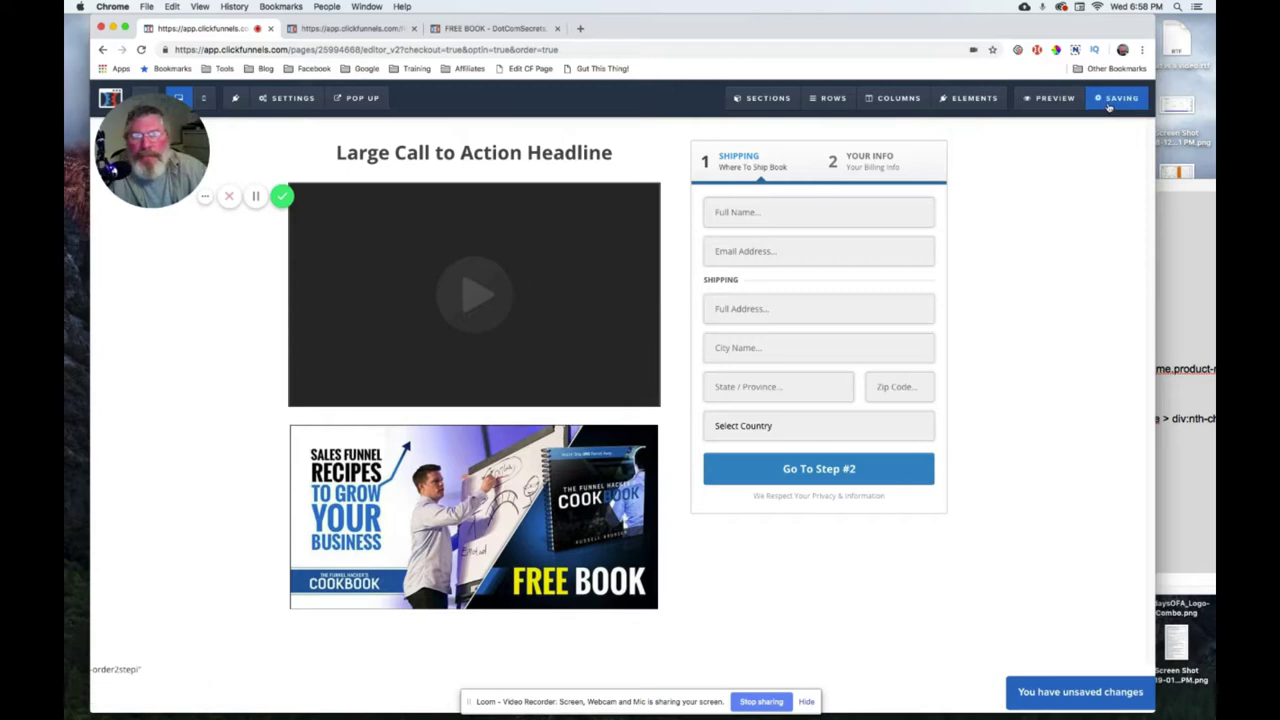
- Preview the page, fill in the shipping form with the customer's contact and address details, and go to step 2
left_click(1045, 99)
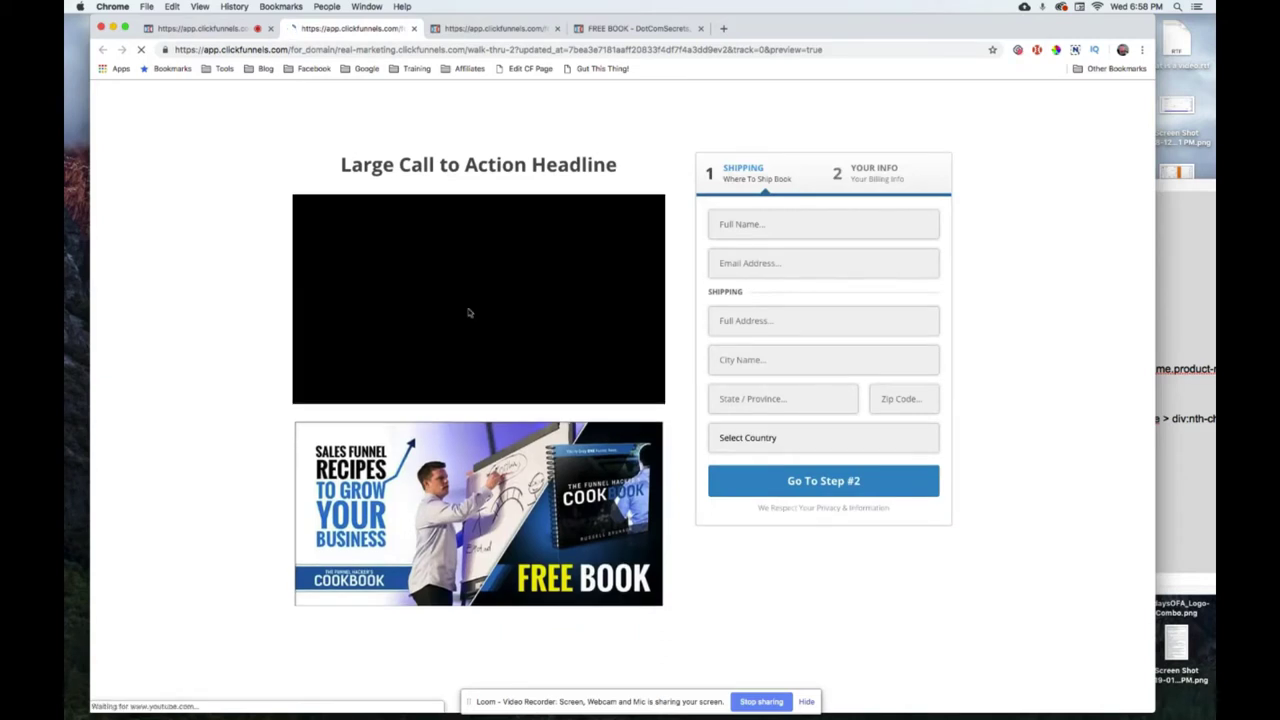
left_click(760, 223)
left_click(757, 262)
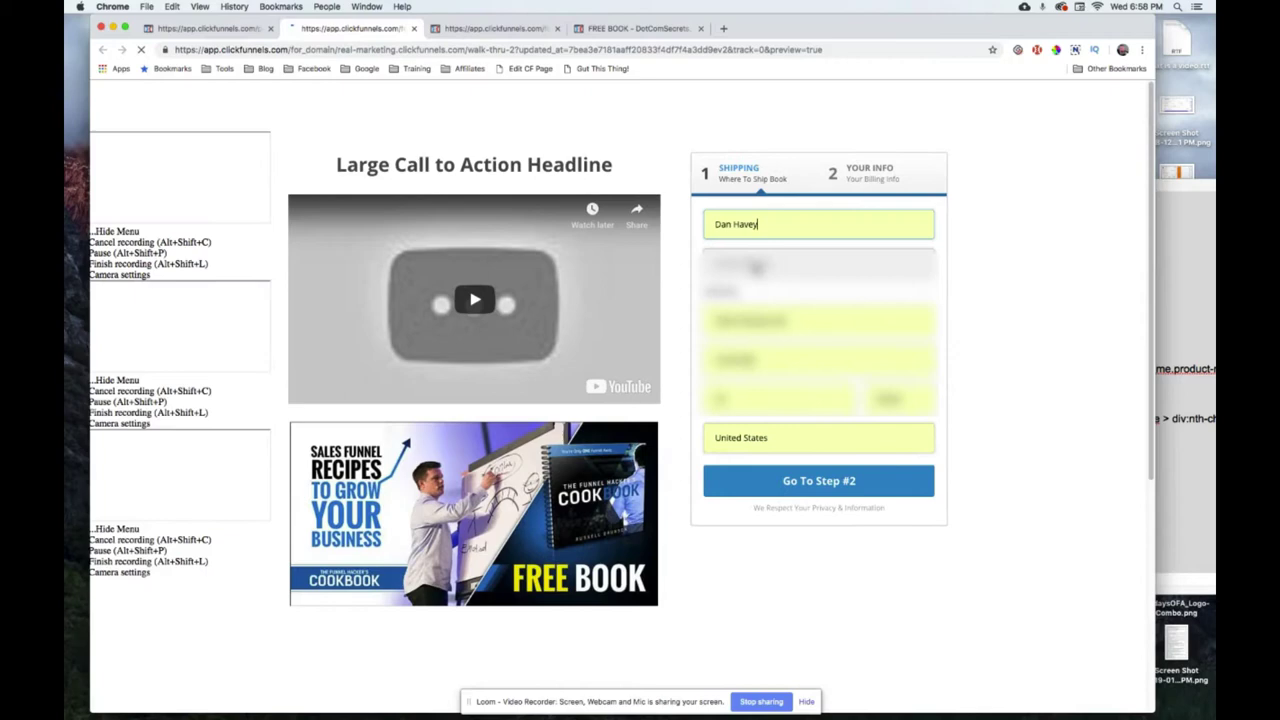
left_click(774, 484)
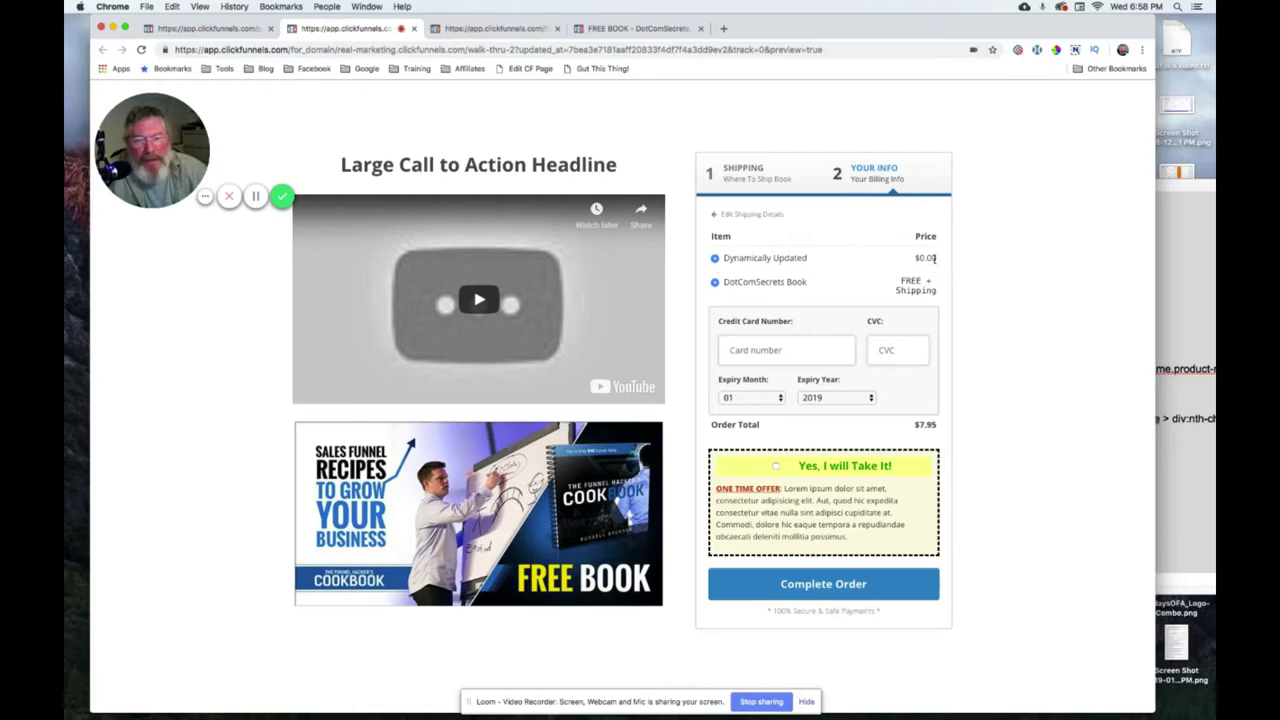
- Inspect the Dynamically Updated product row and copy the selector of its div.clearfix.elOrderProductOptinProducts element
left_click_drag(934, 258, 745, 259)
right_click(745, 260)
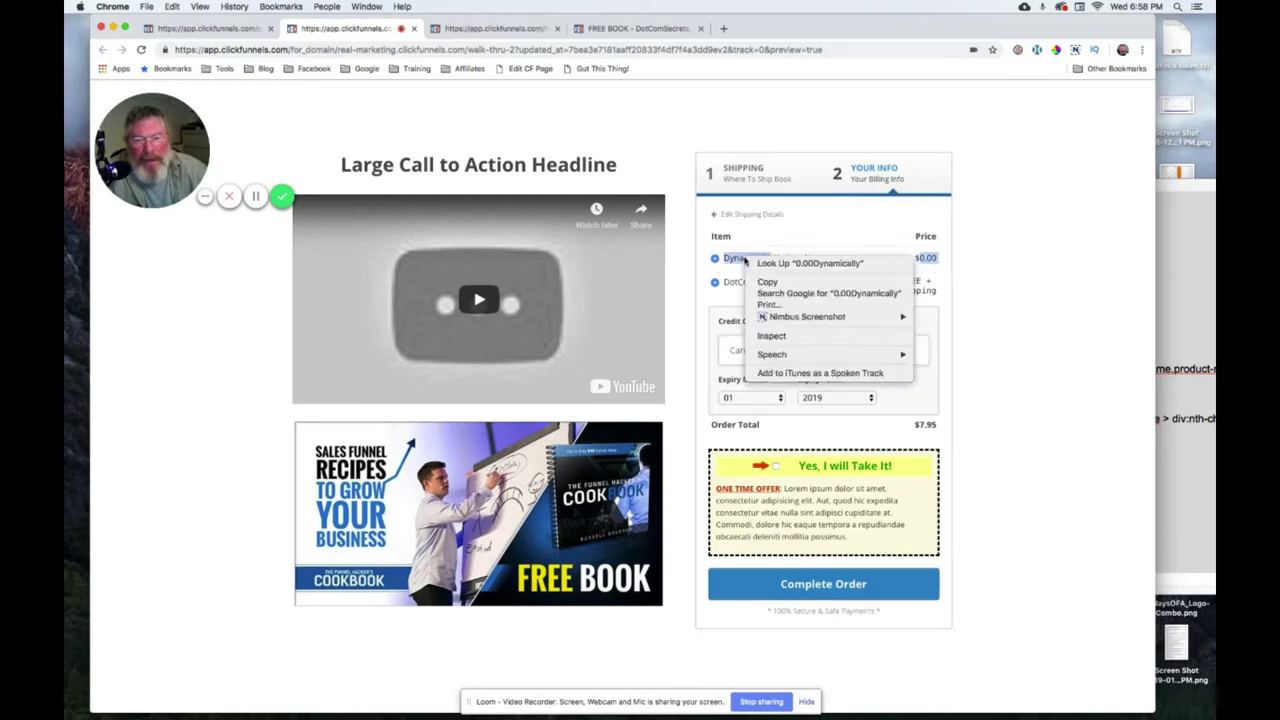
left_click(770, 335)
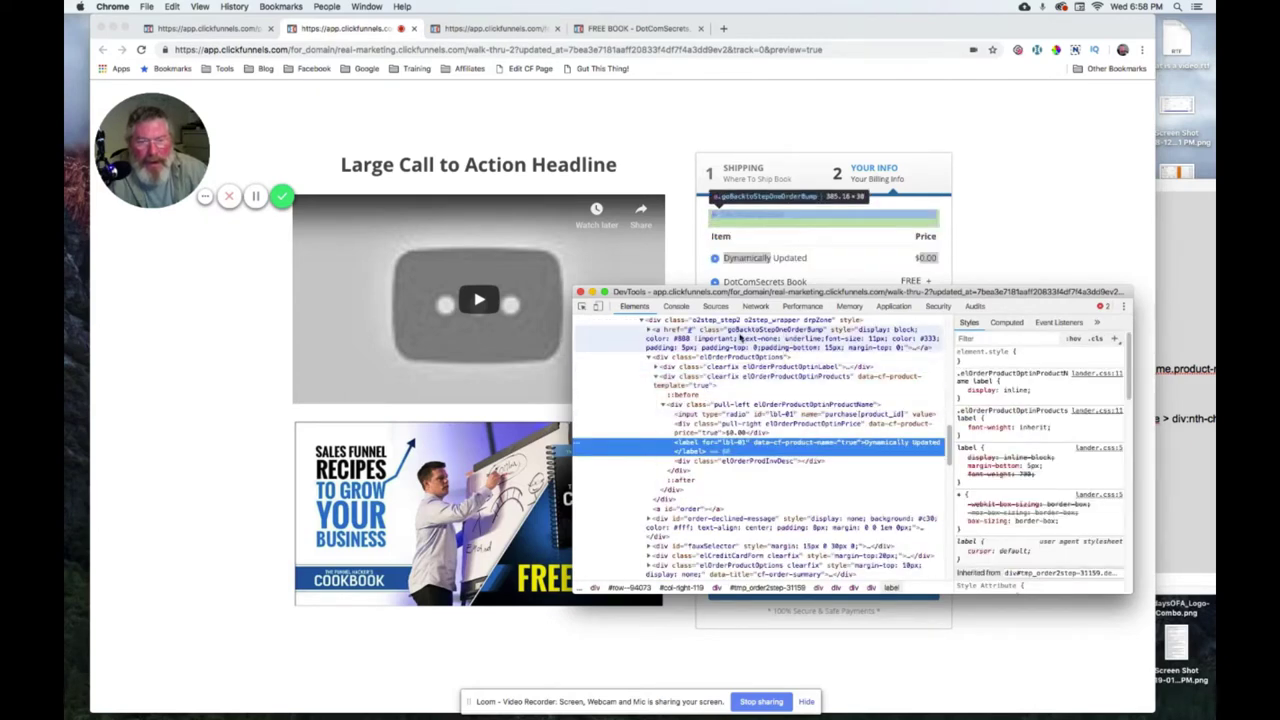
left_click(670, 378)
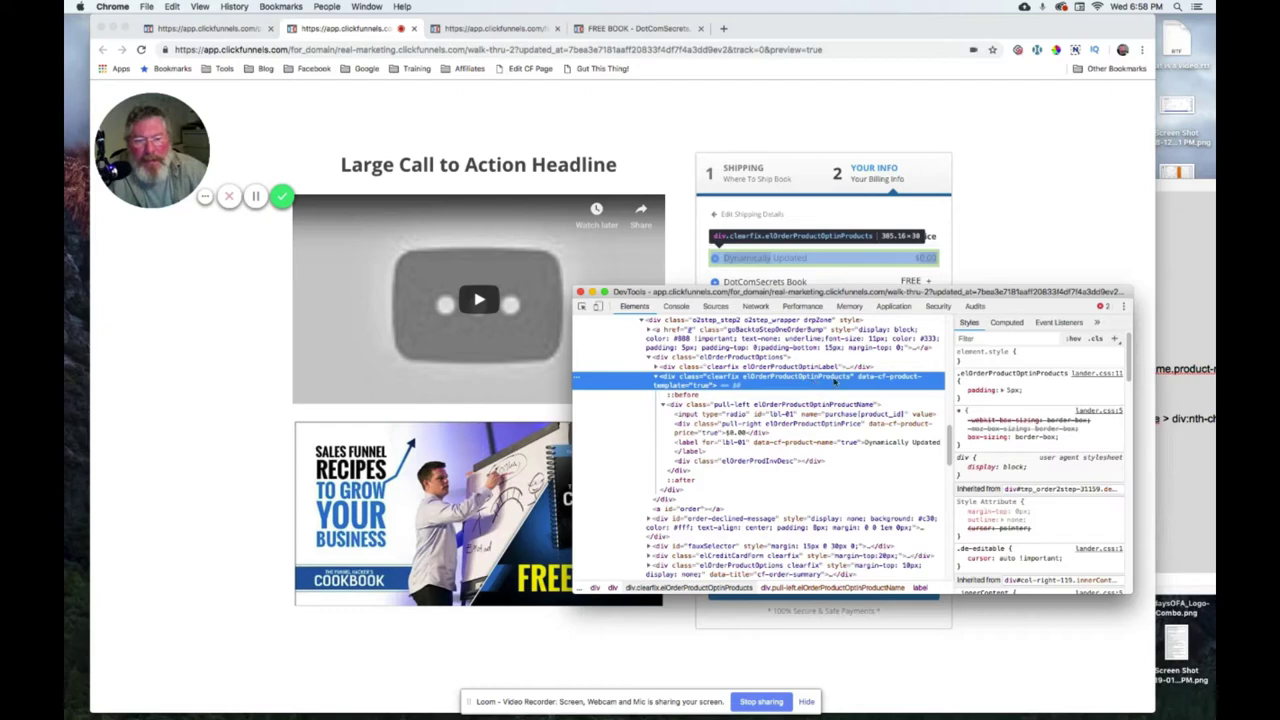
right_click(673, 380)
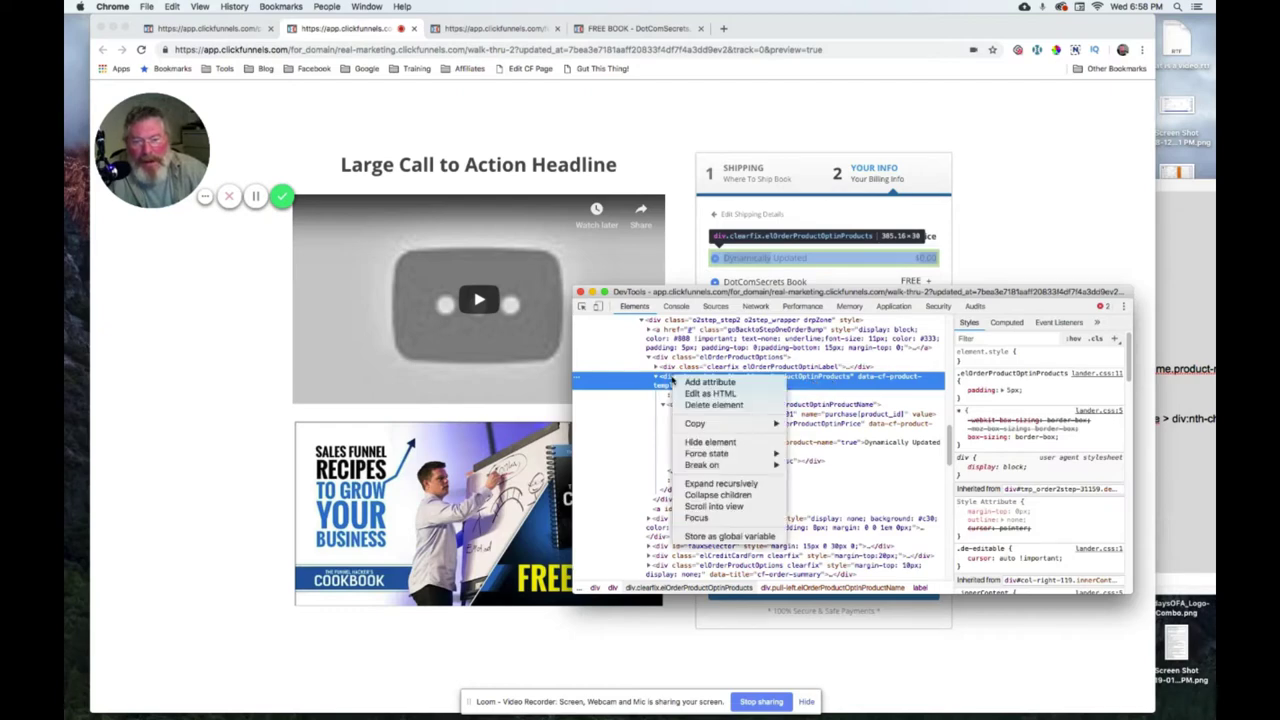
mouse_move(700, 423)
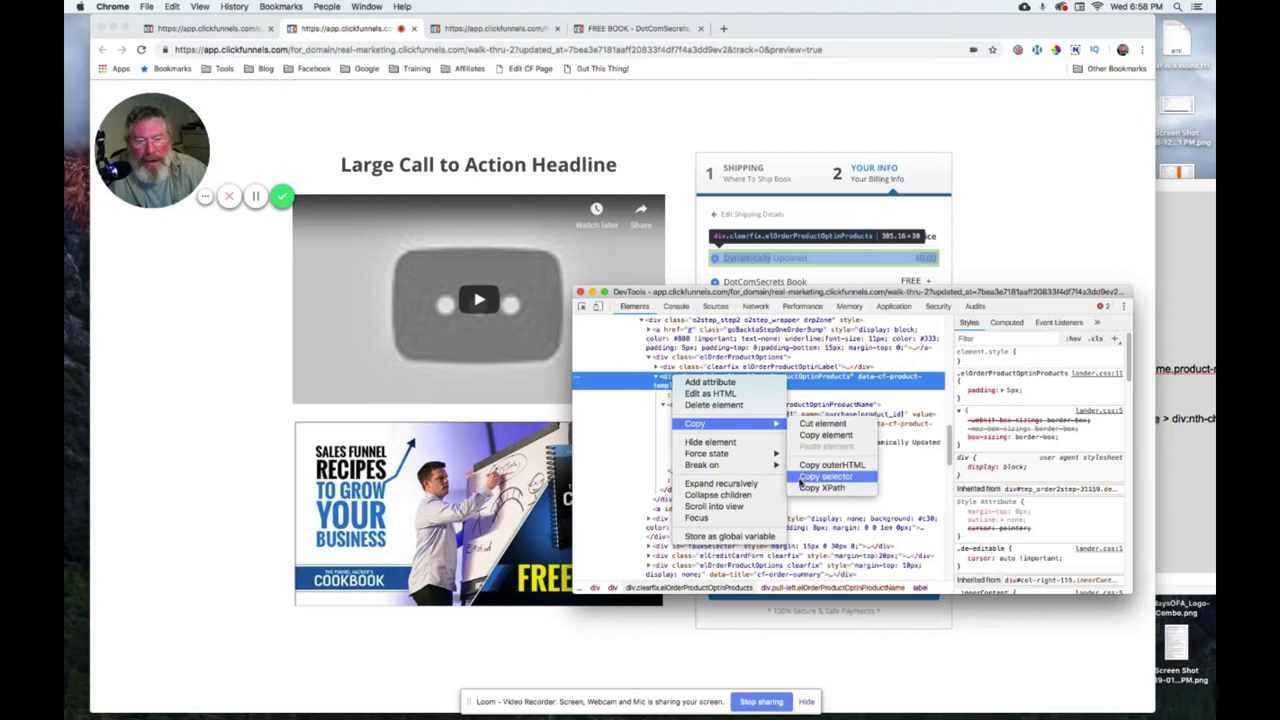
left_click(804, 478)
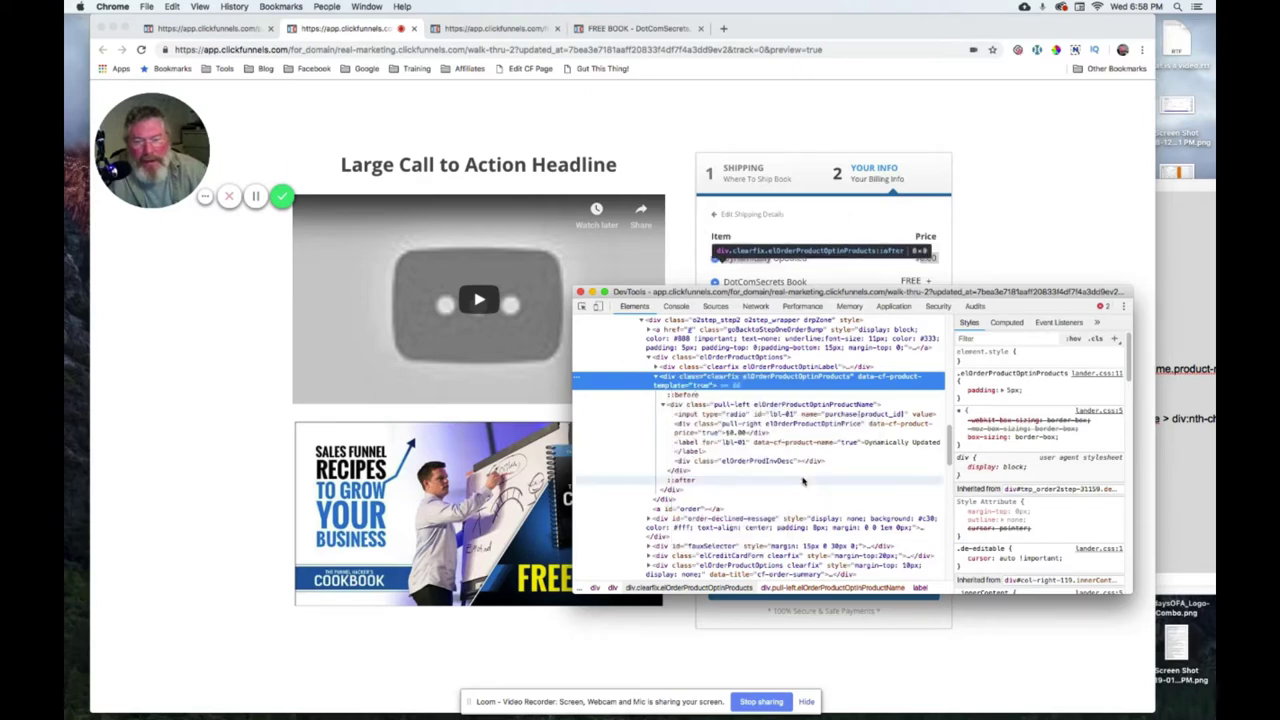
- In the page's footer code, replace the product selector in the style section with the copied #tmp_order2step-31159 selector
left_click(218, 29)
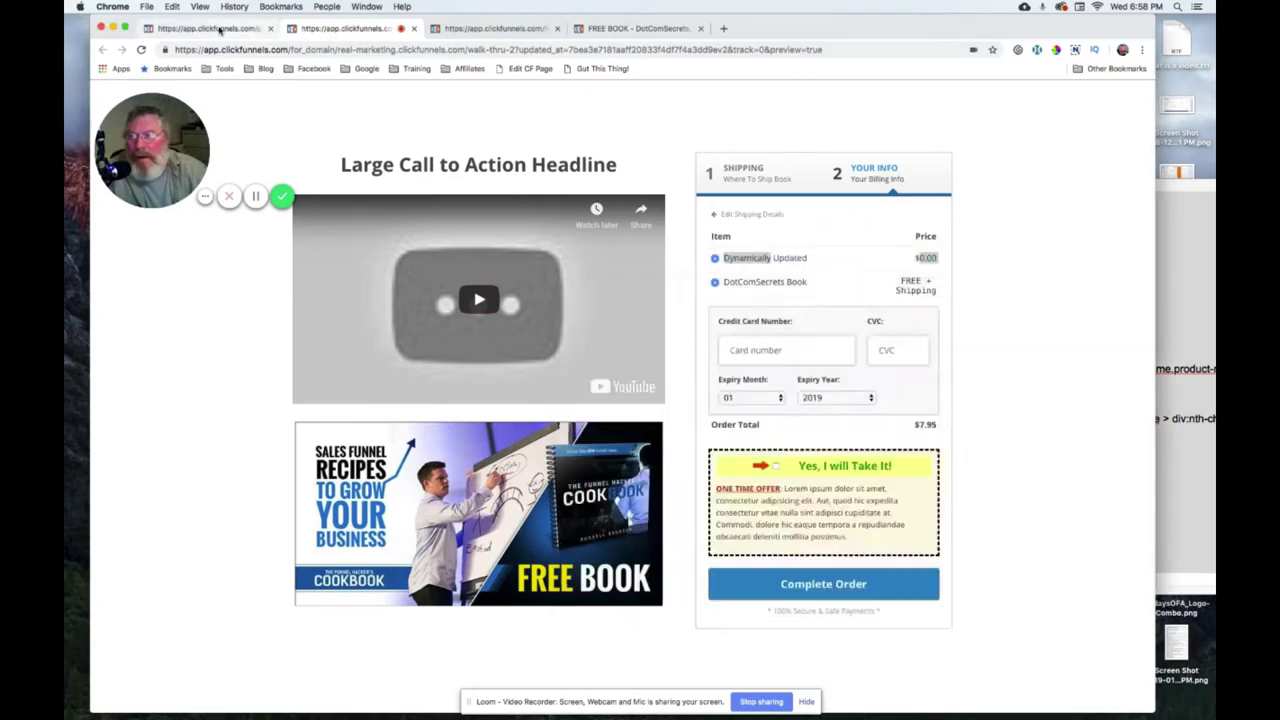
left_click(288, 98)
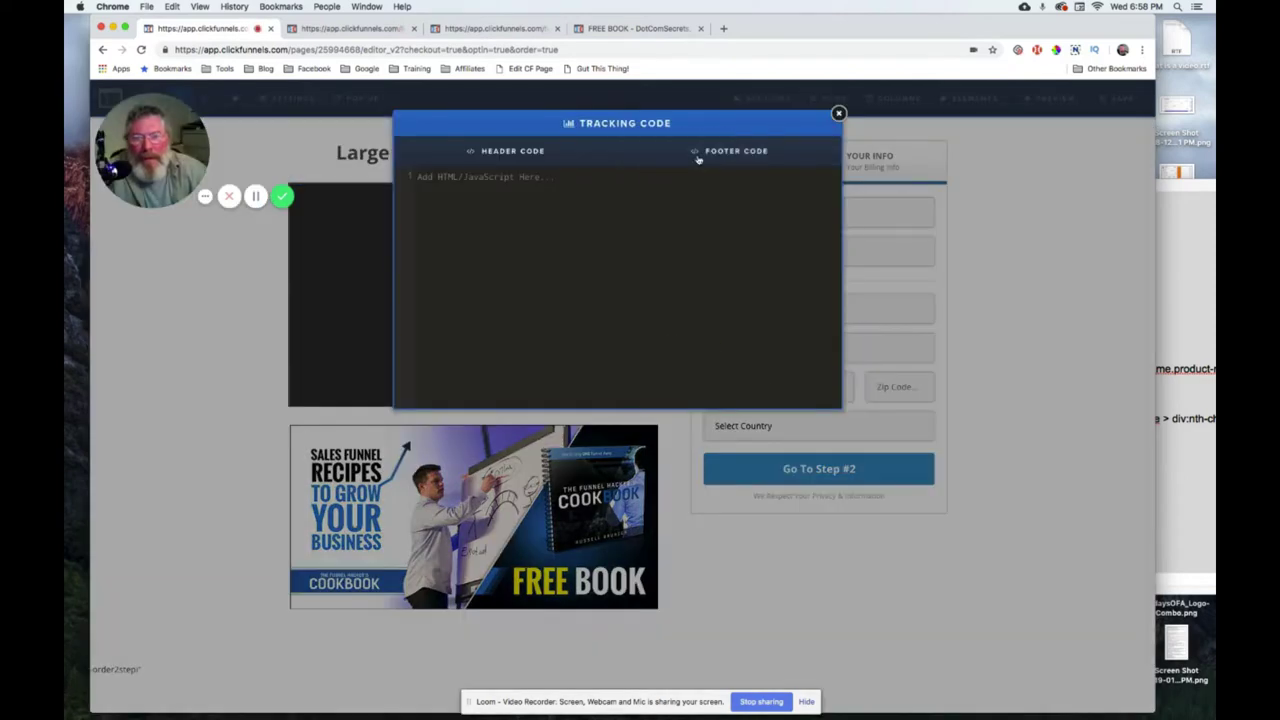
left_click(698, 155)
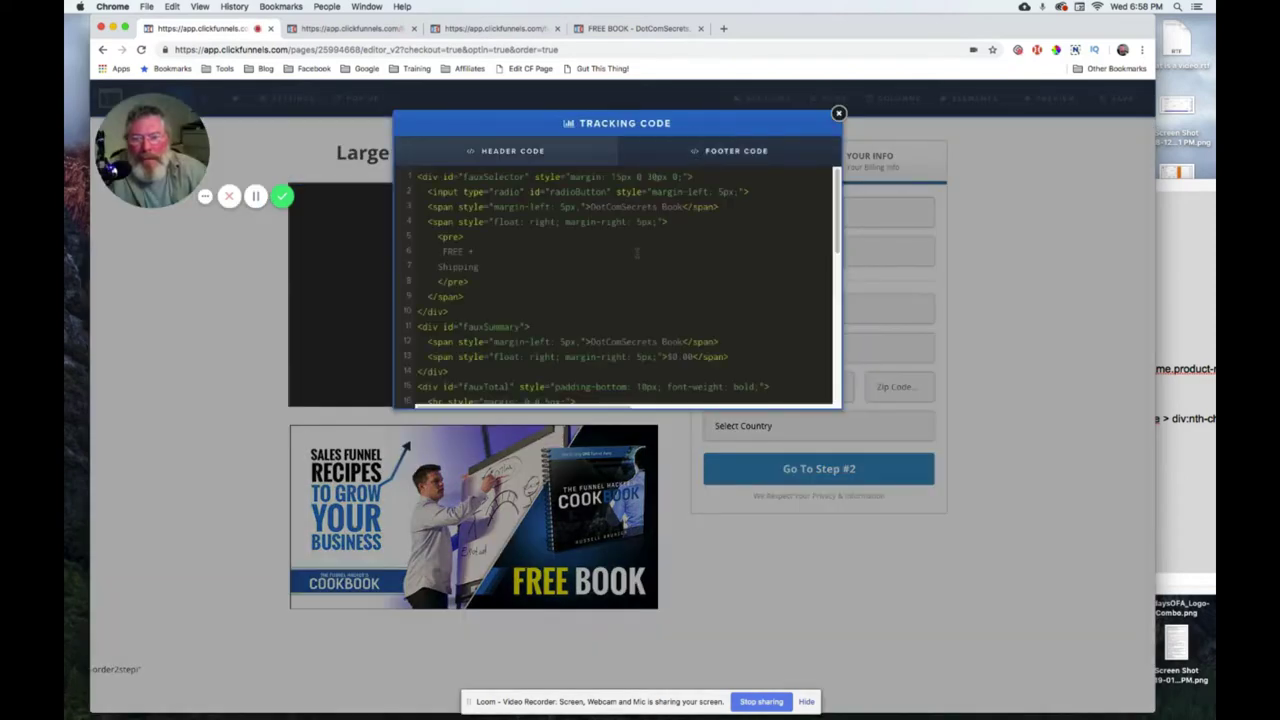
scroll(637, 254, "down", 10)
scroll(637, 254, "up", 2)
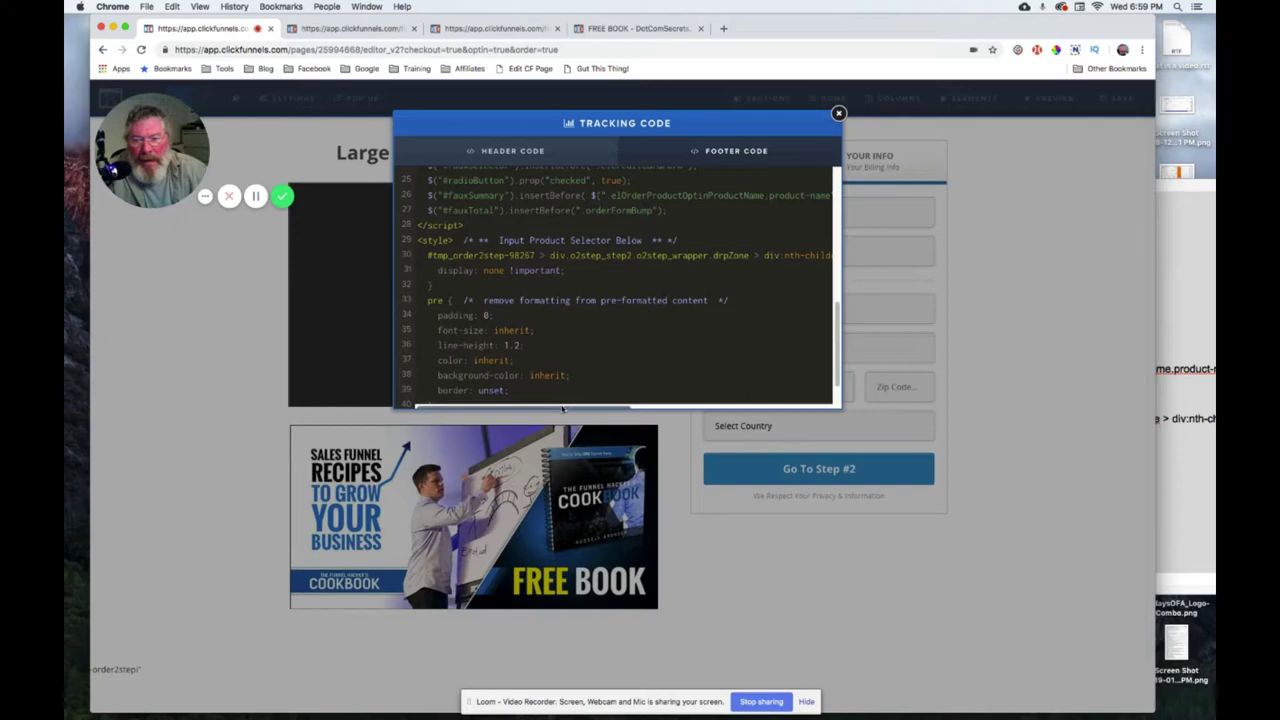
scroll(563, 400, "right", 10)
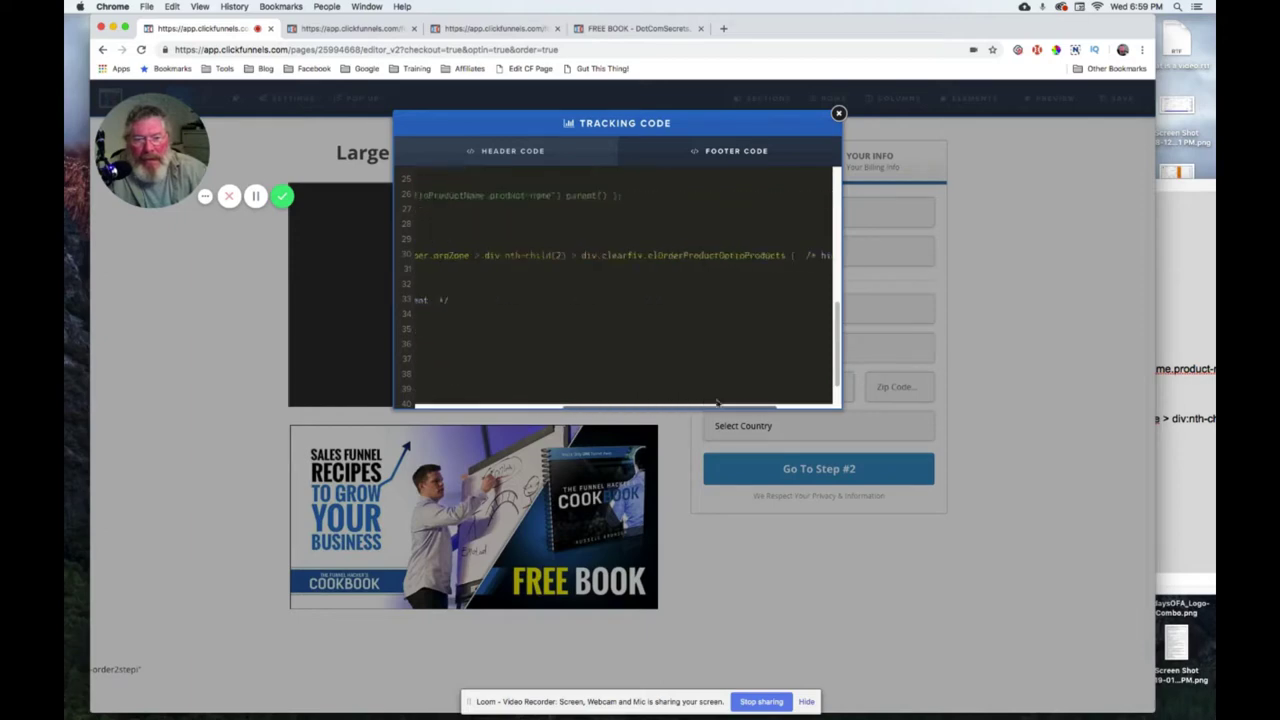
scroll(615, 290, "right", 1)
left_click_drag(757, 255, 416, 256)
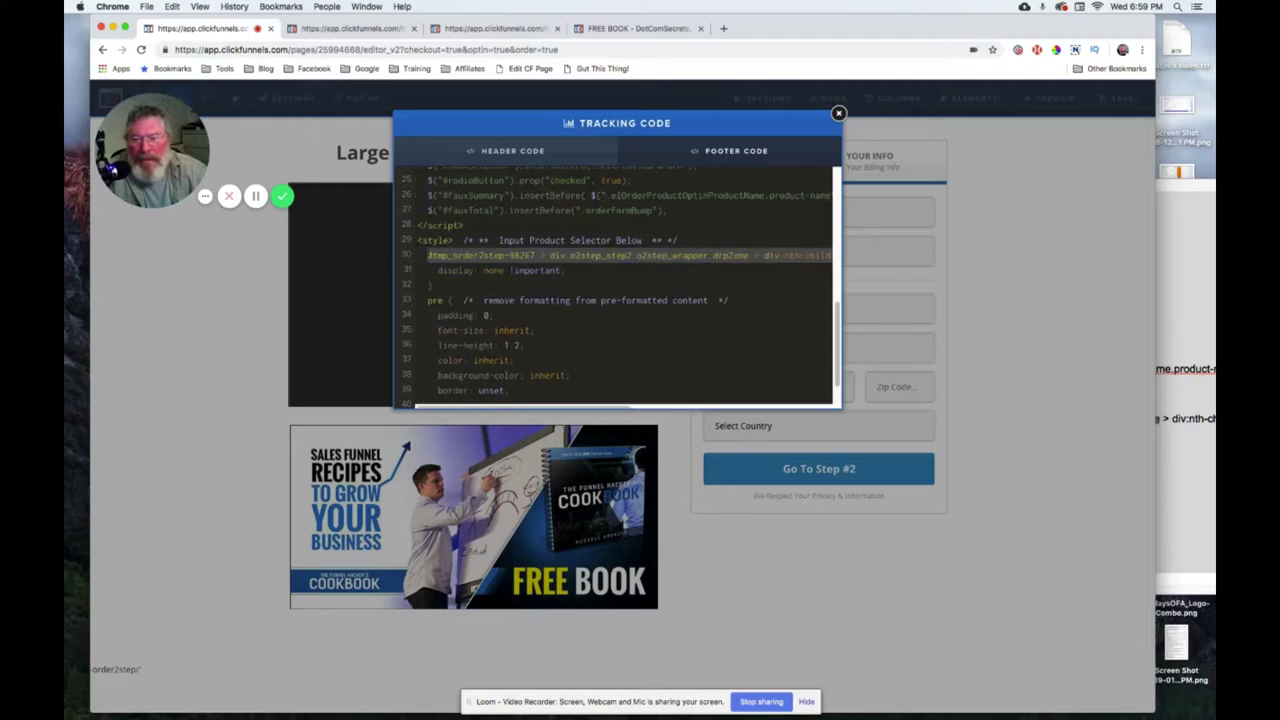
key("Right")
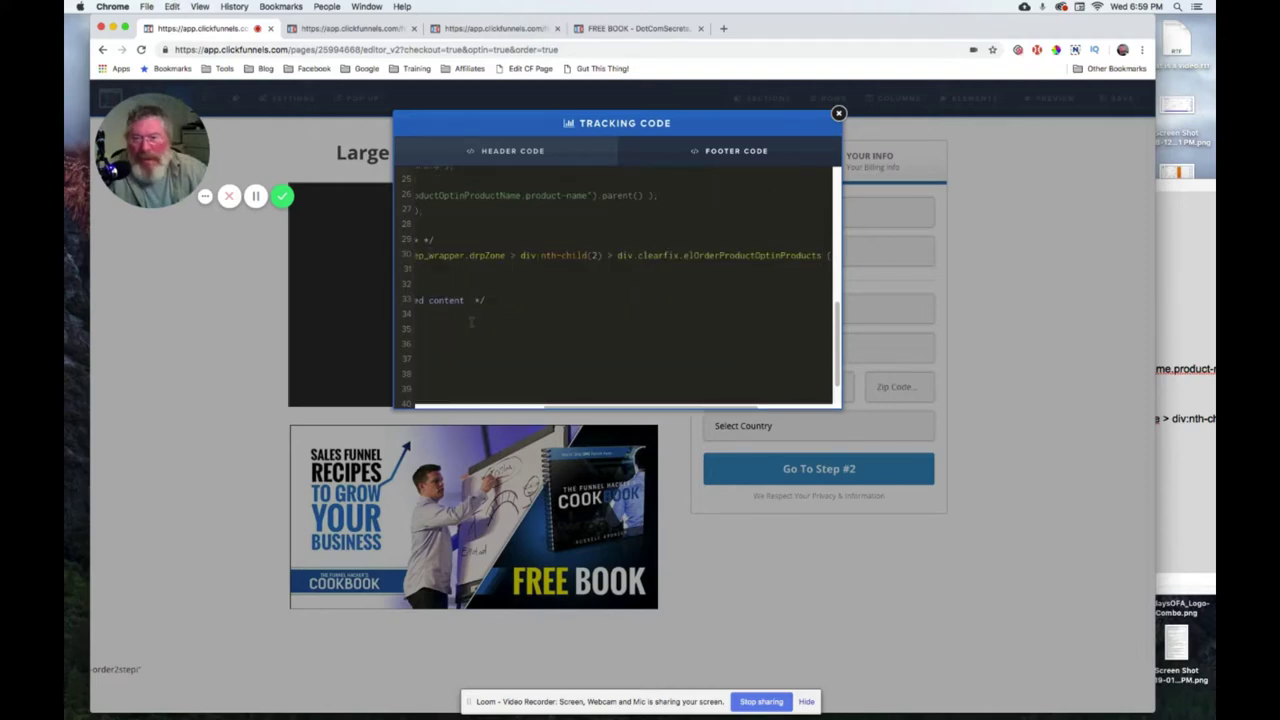
left_click_drag(680, 408, 529, 403)
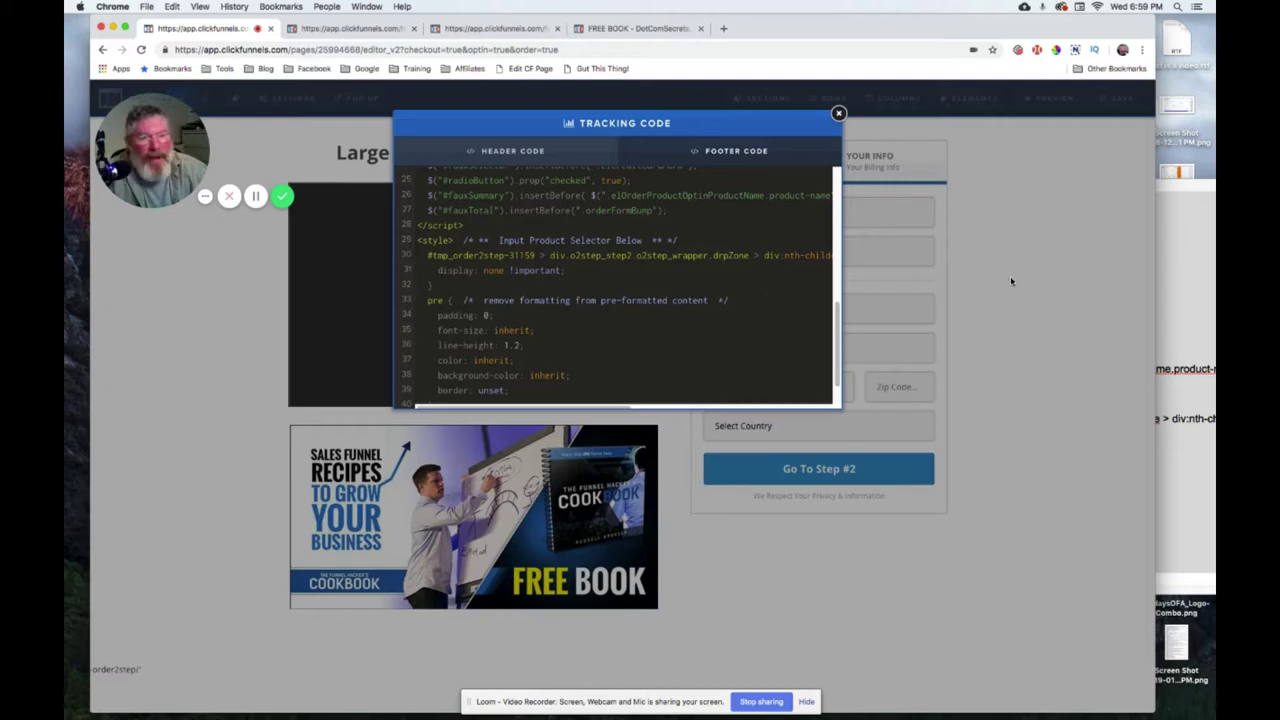
- Save the page and reload its preview to check the product rows on the billing step
left_click(1115, 105)
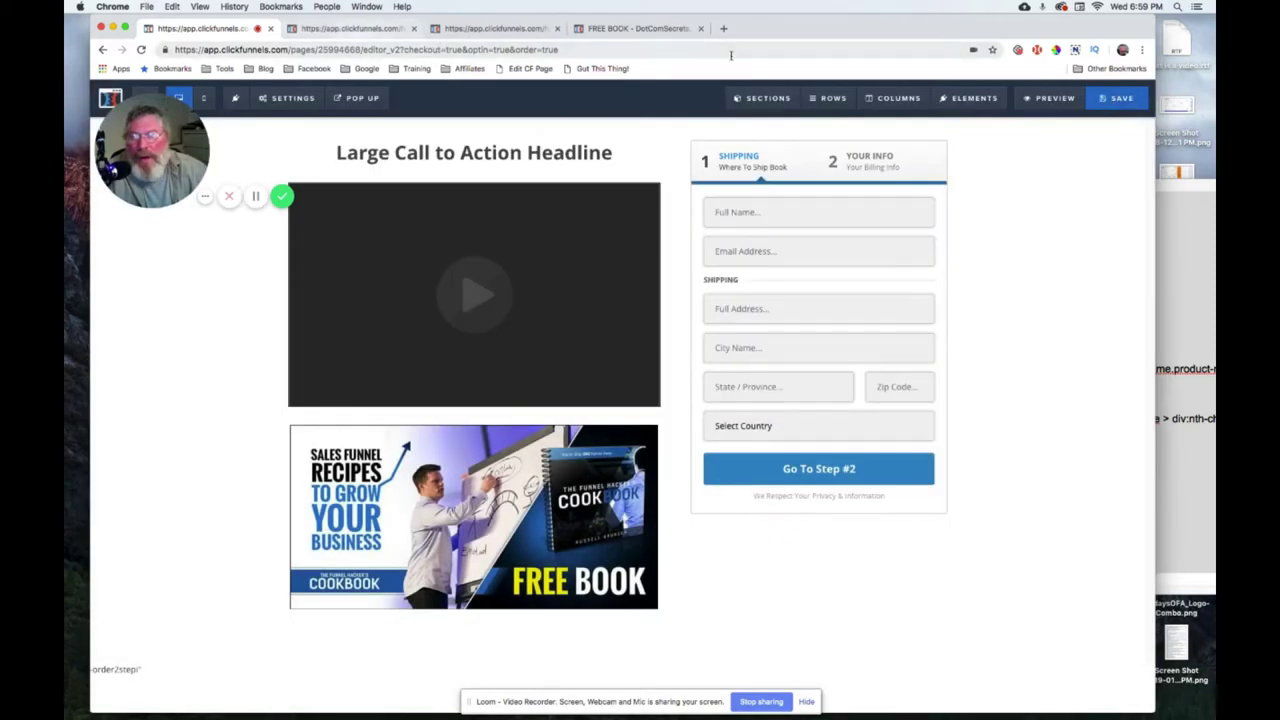
left_click(344, 30)
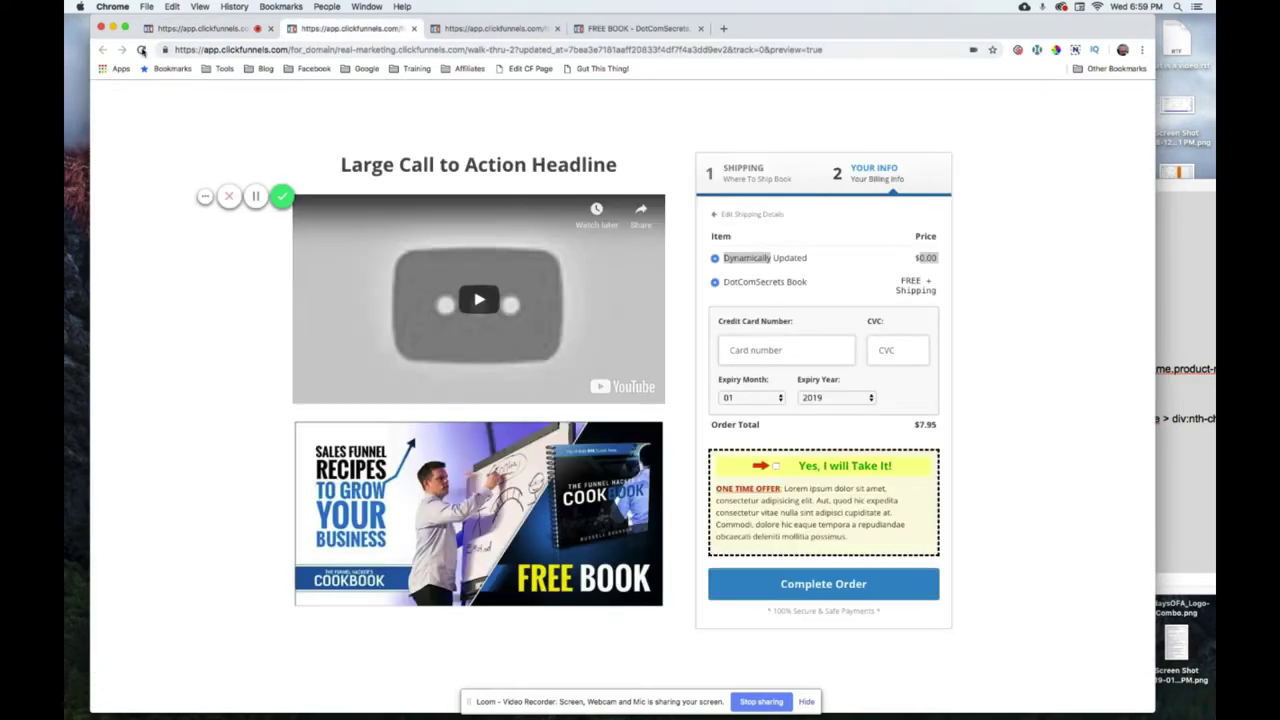
key("super+r")
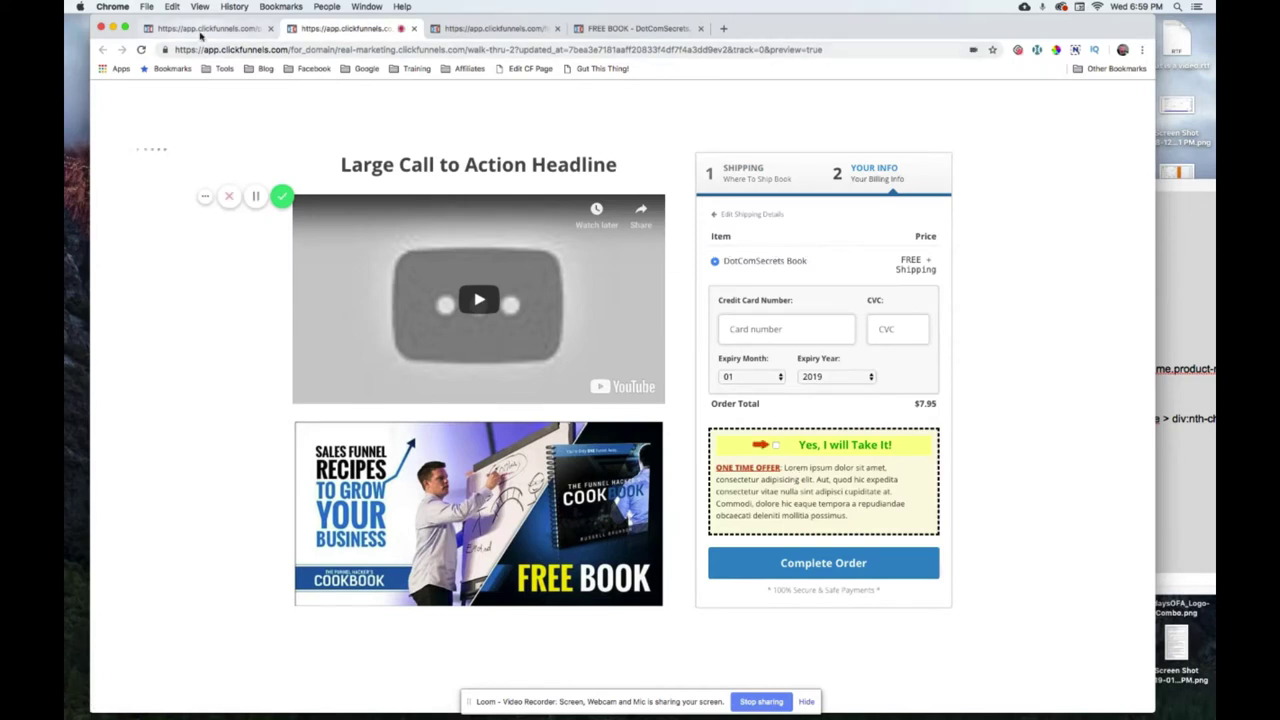
- Leave the page editor and start adding a product to the walk-thru-2 funnel step
left_click(205, 30)
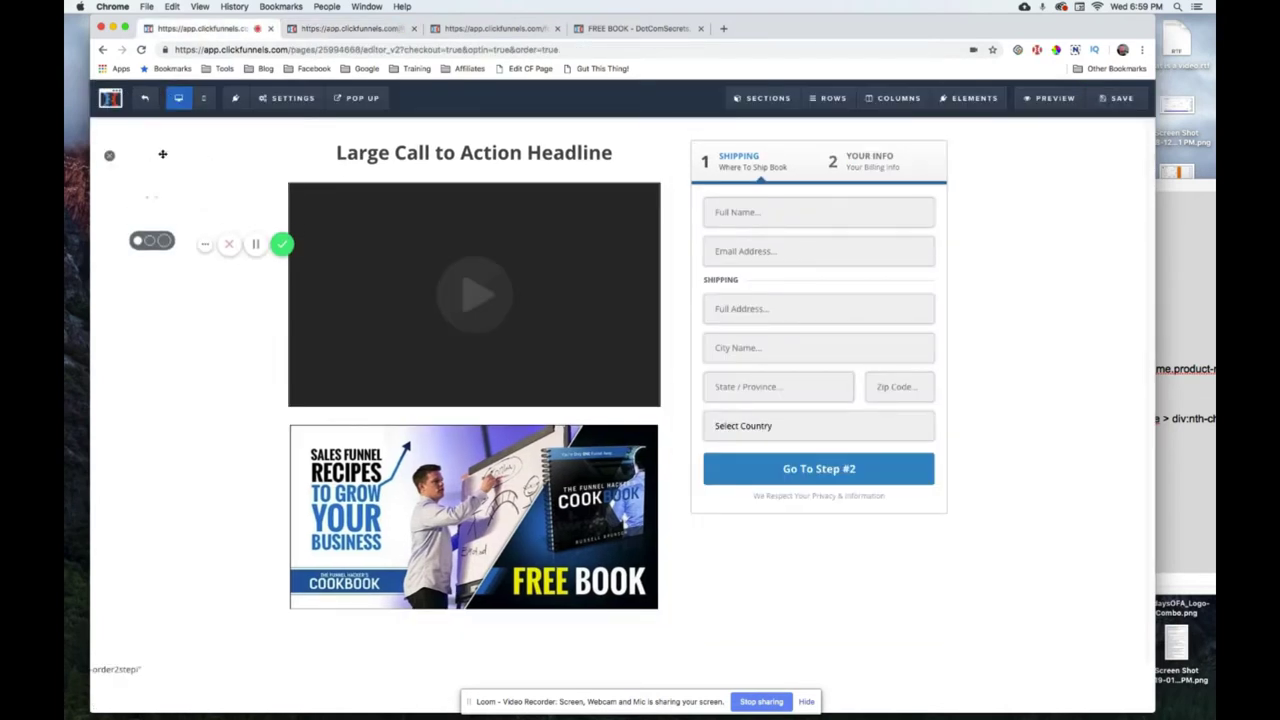
left_click(146, 101)
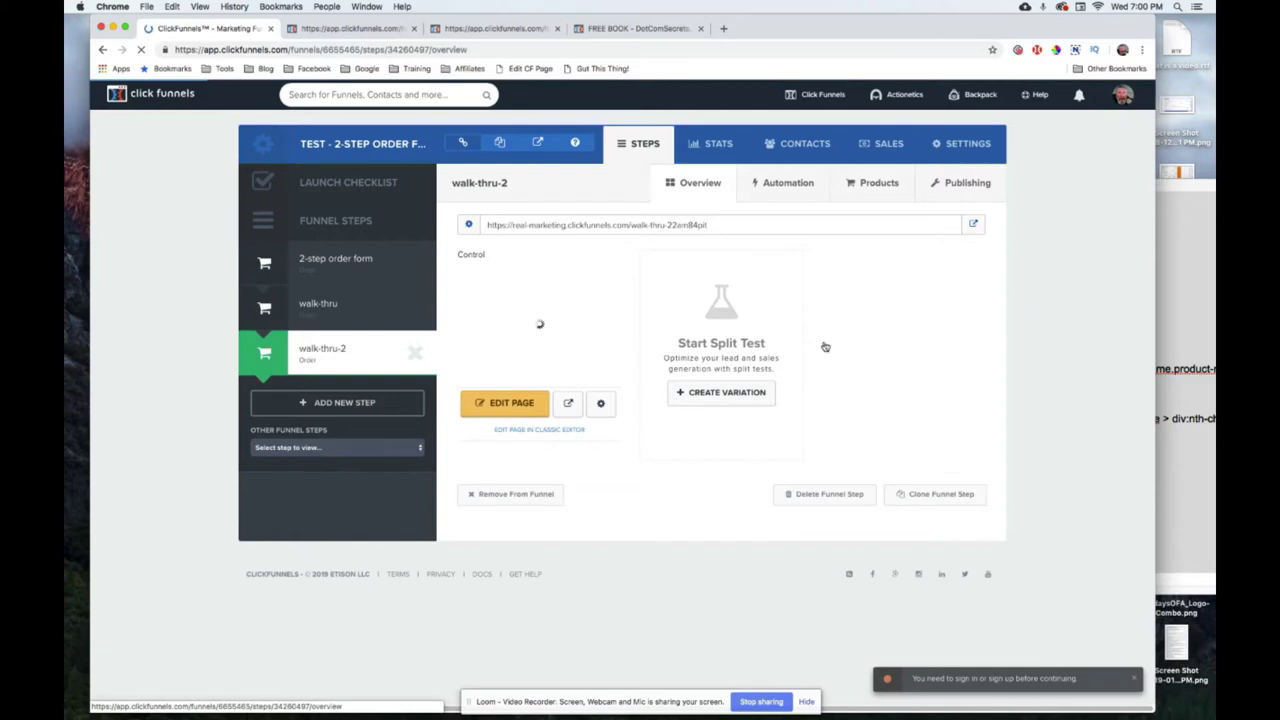
left_click(875, 184)
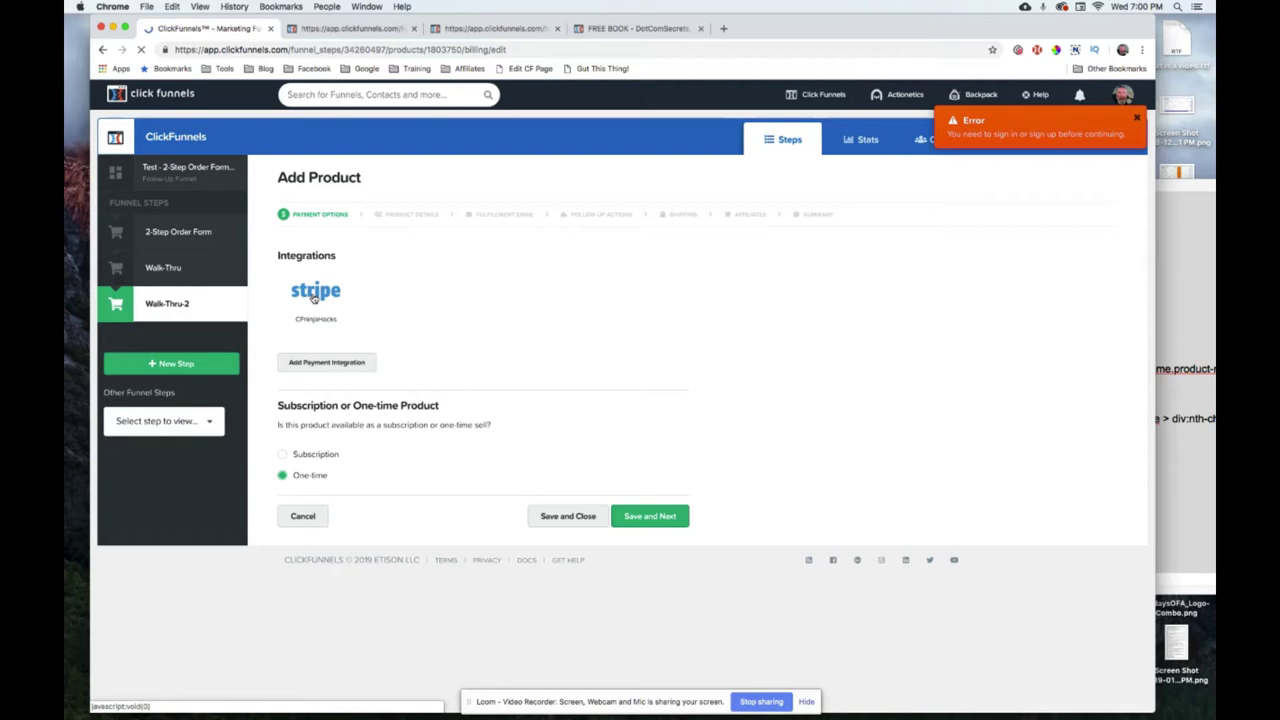
- Choose the Stripe integration for the one-time product, continue to its details, and name the product Shipping
left_click(313, 298)
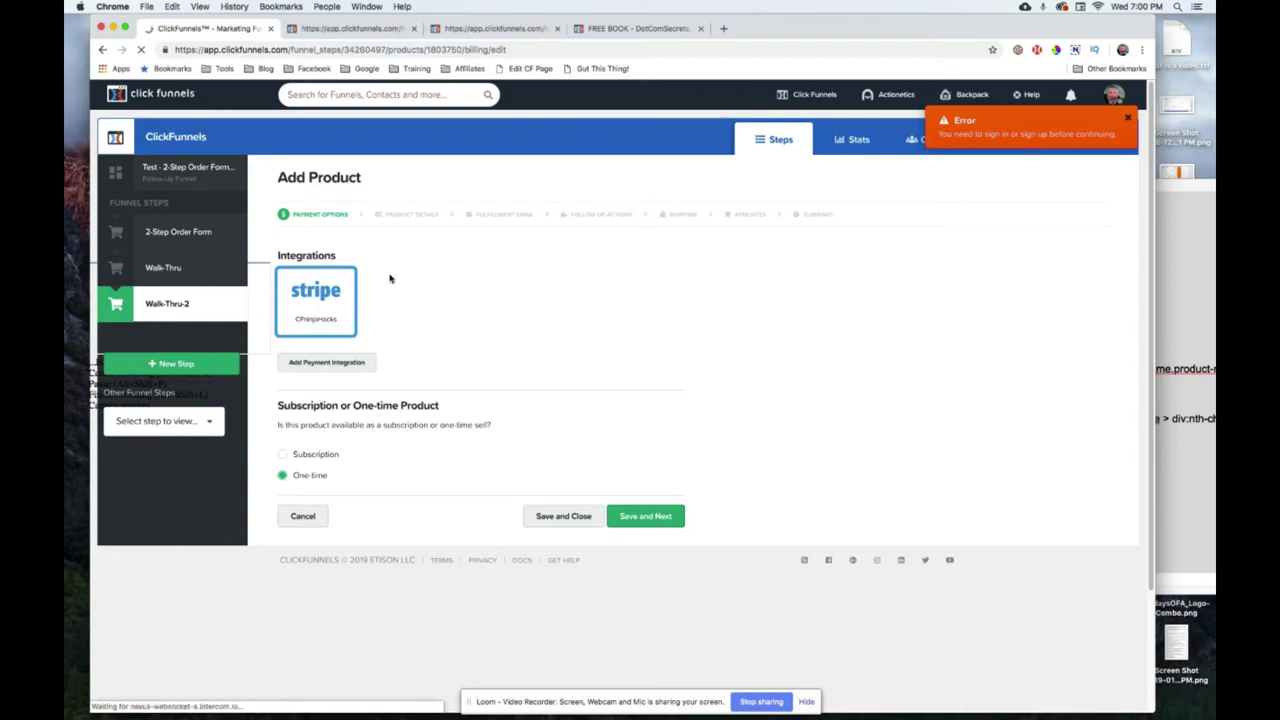
left_click(645, 516)
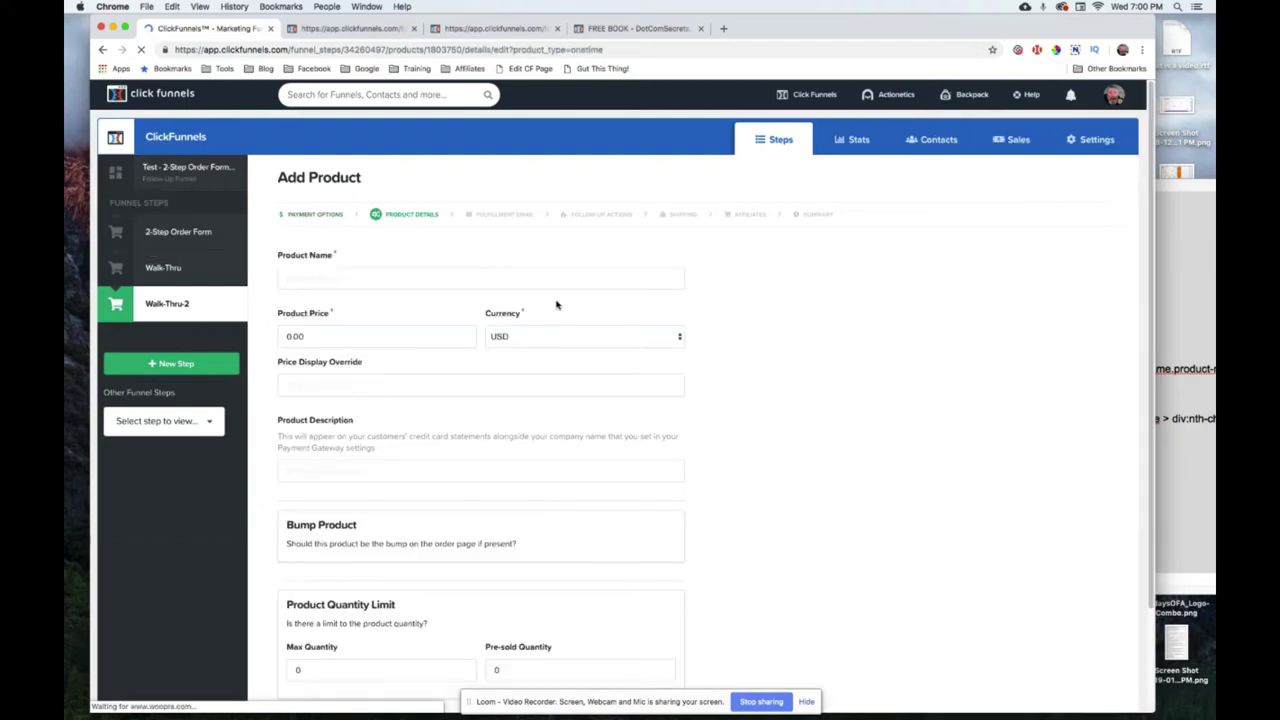
left_click(428, 278)
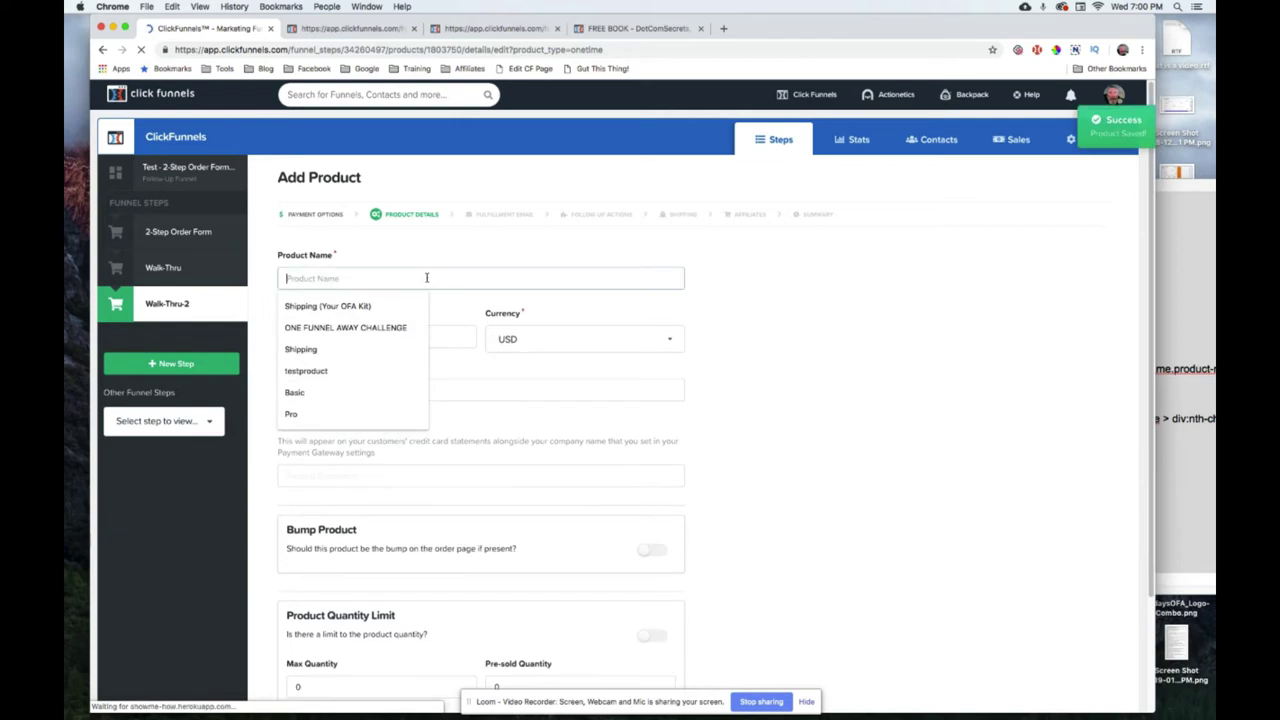
left_click(318, 349)
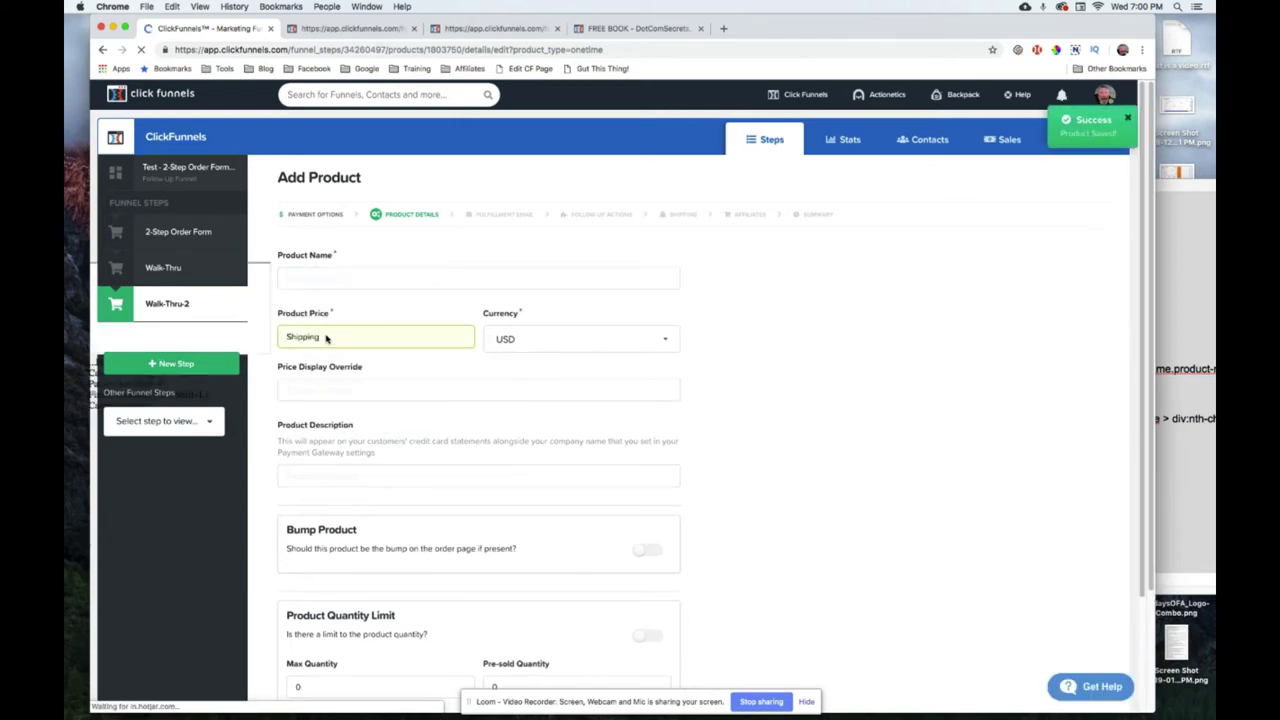
left_click(340, 279)
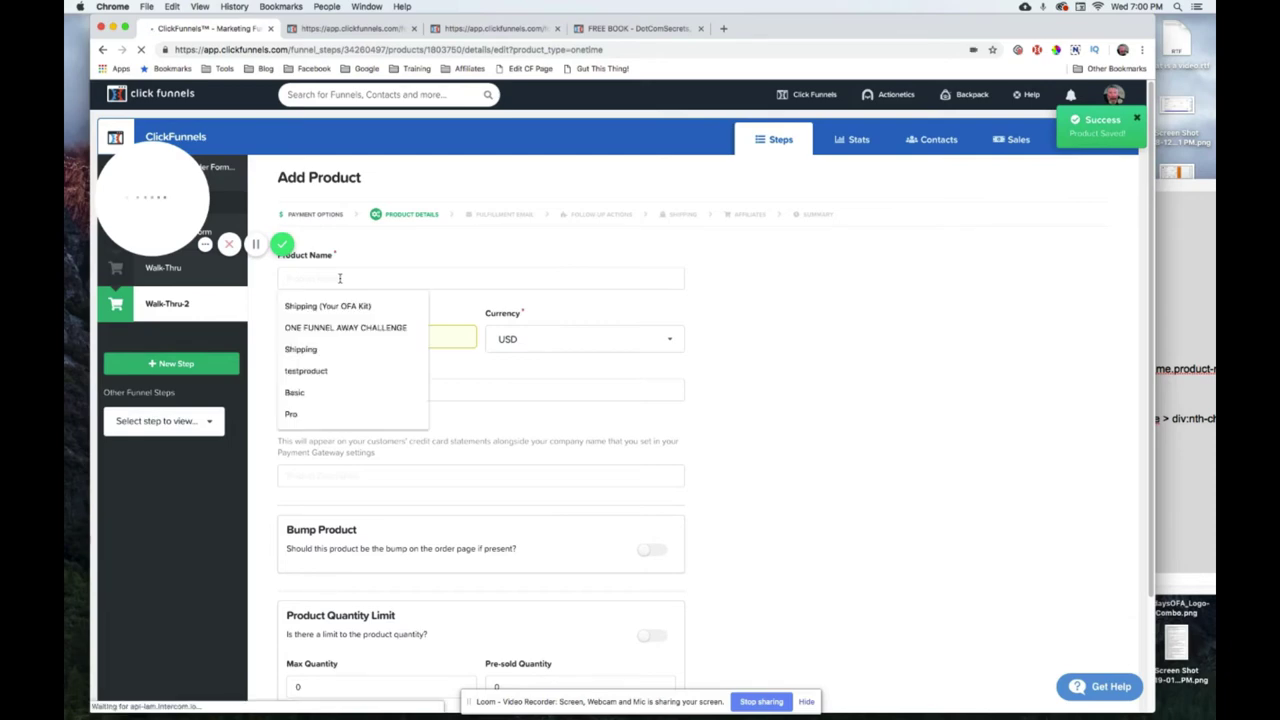
left_click(311, 348)
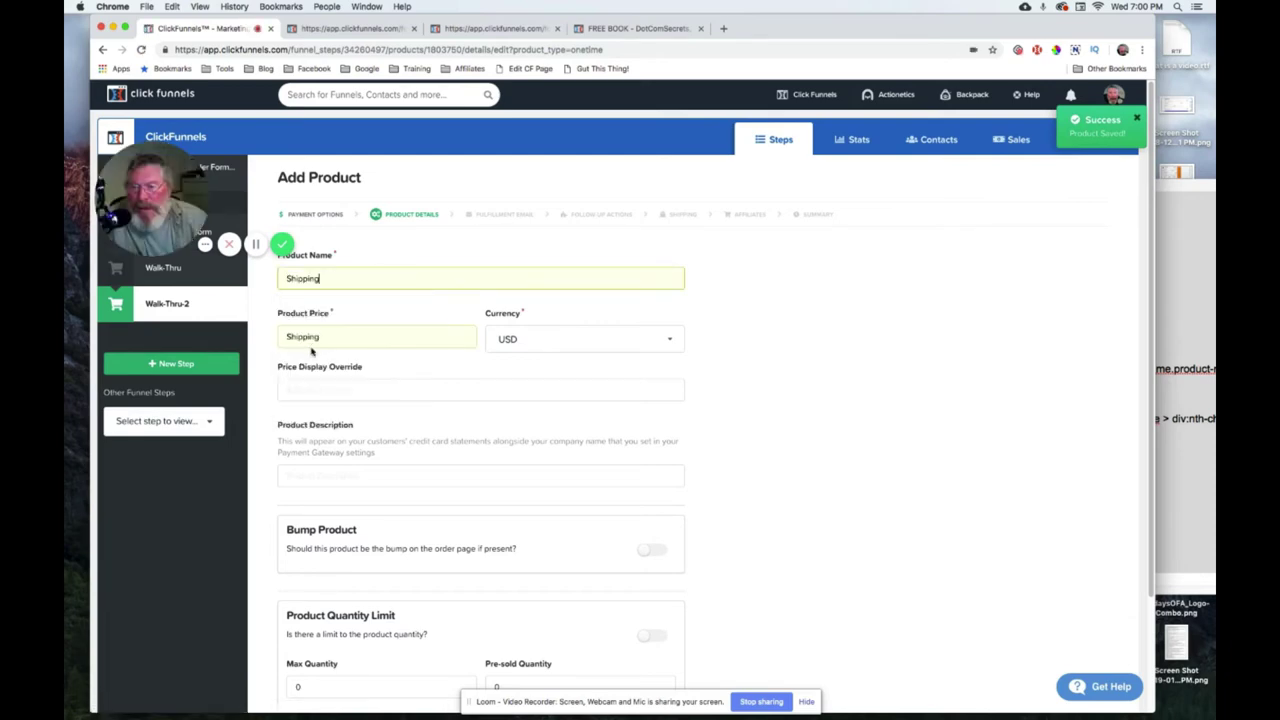
- Set the Shipping product's price to 7.95 and its price display override to $7.95
left_click(325, 338)
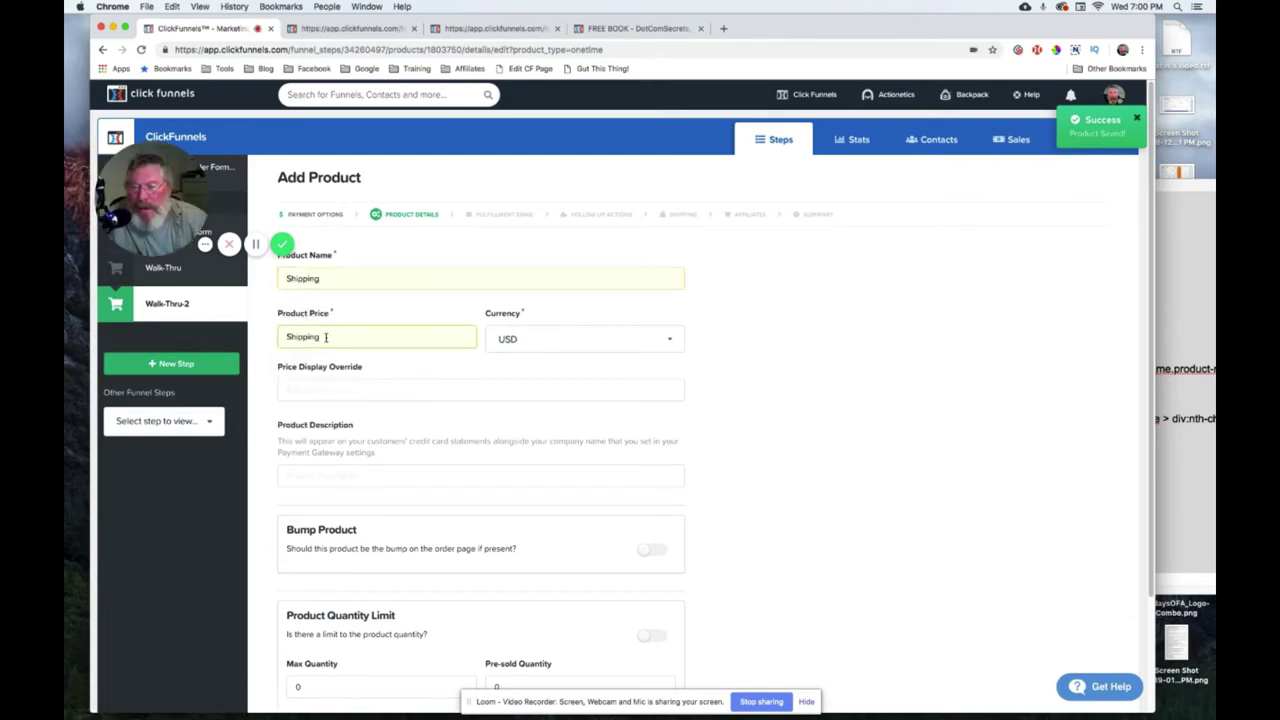
left_click_drag(324, 338, 293, 338)
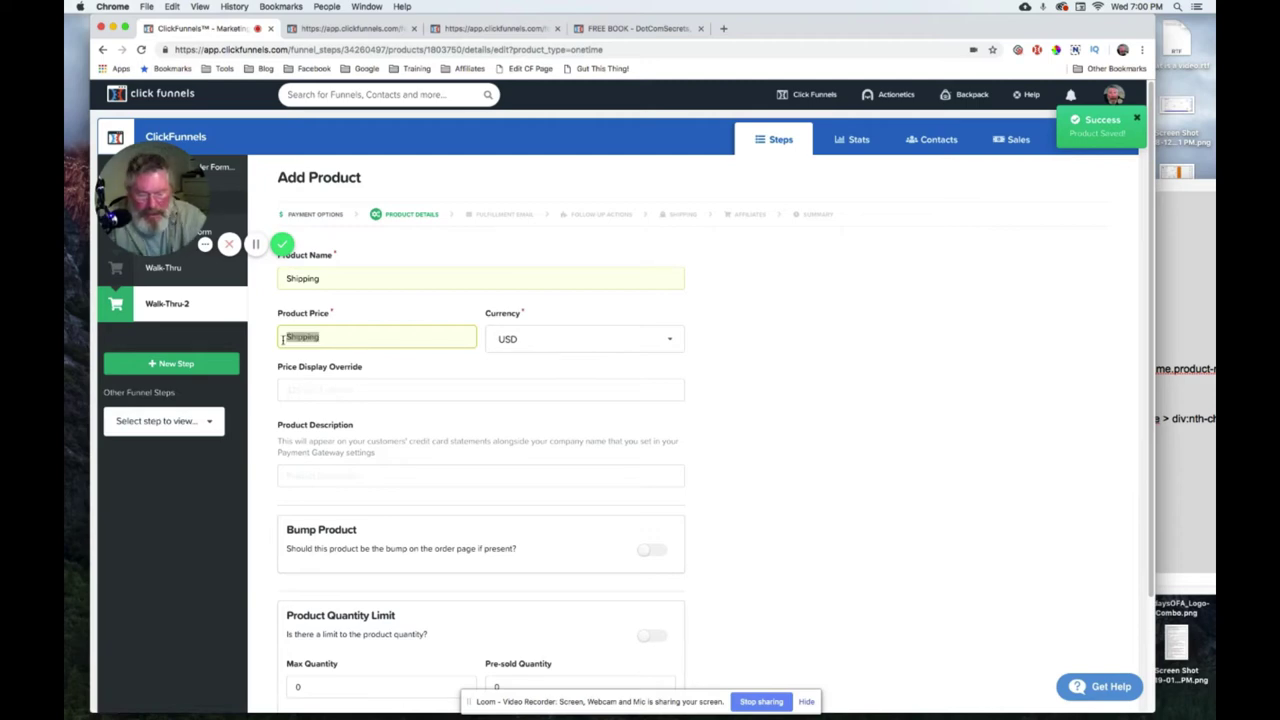
type("7.95")
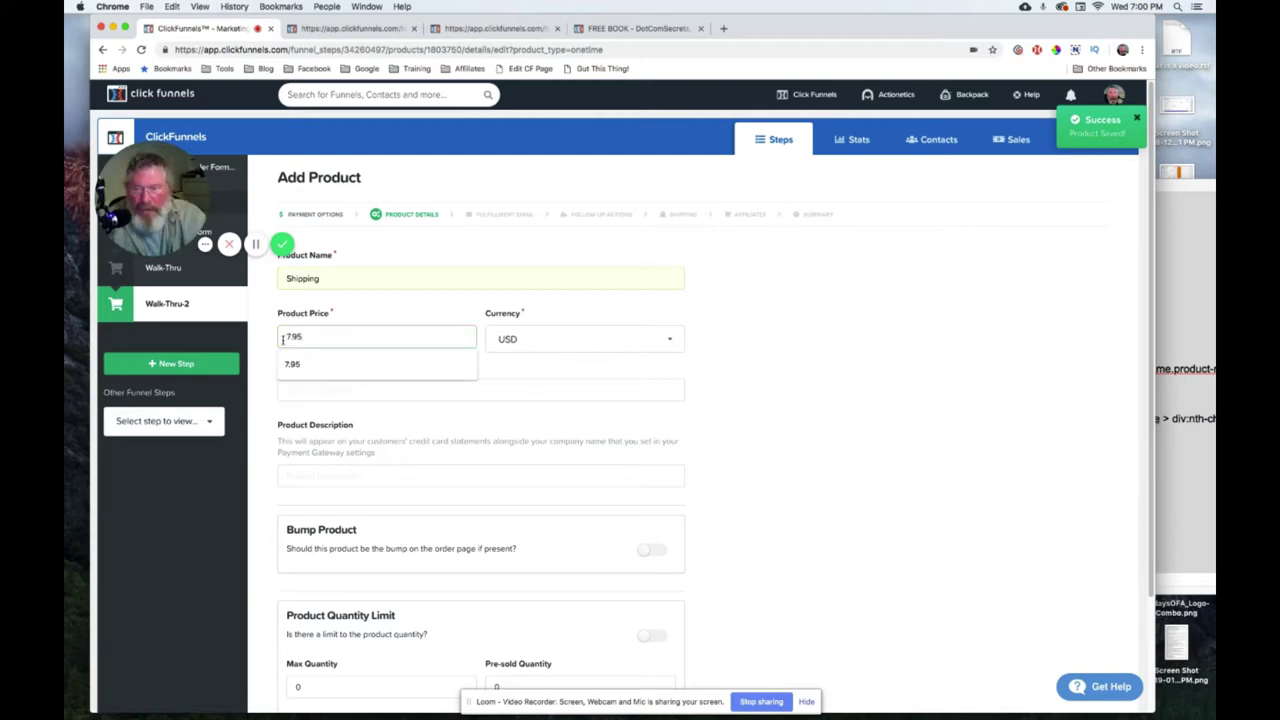
left_click(313, 390)
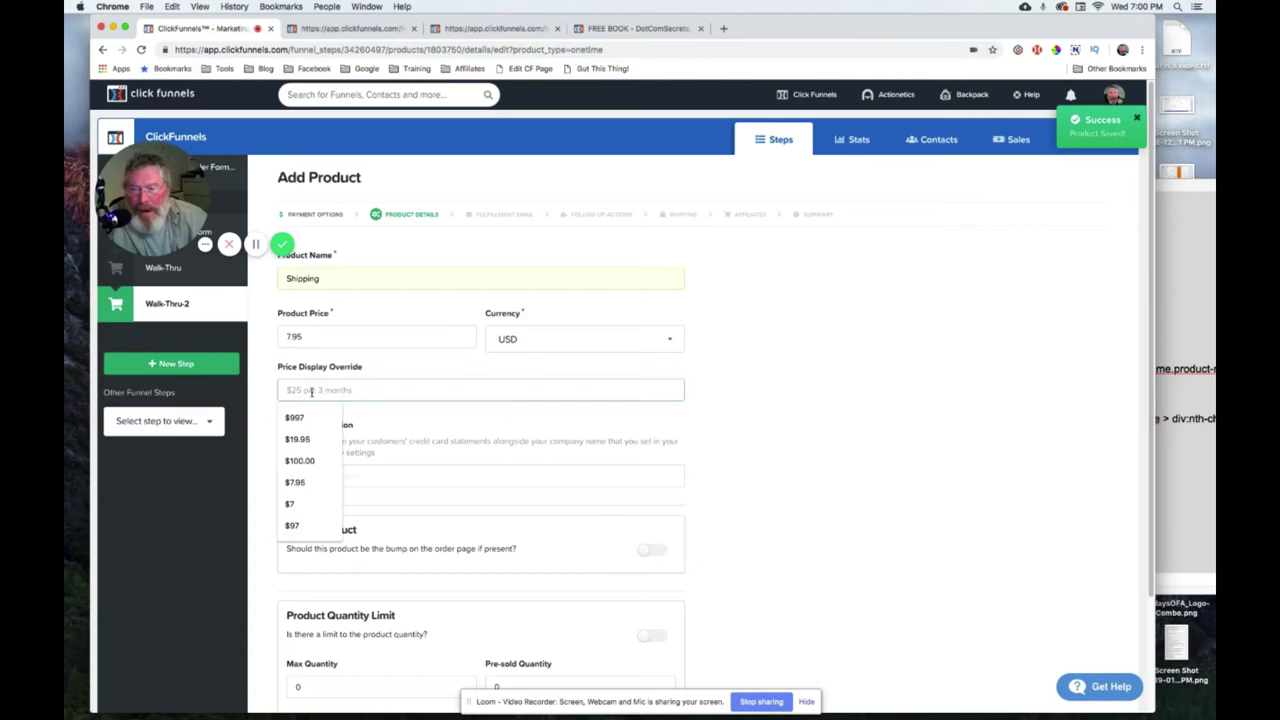
left_click(289, 481)
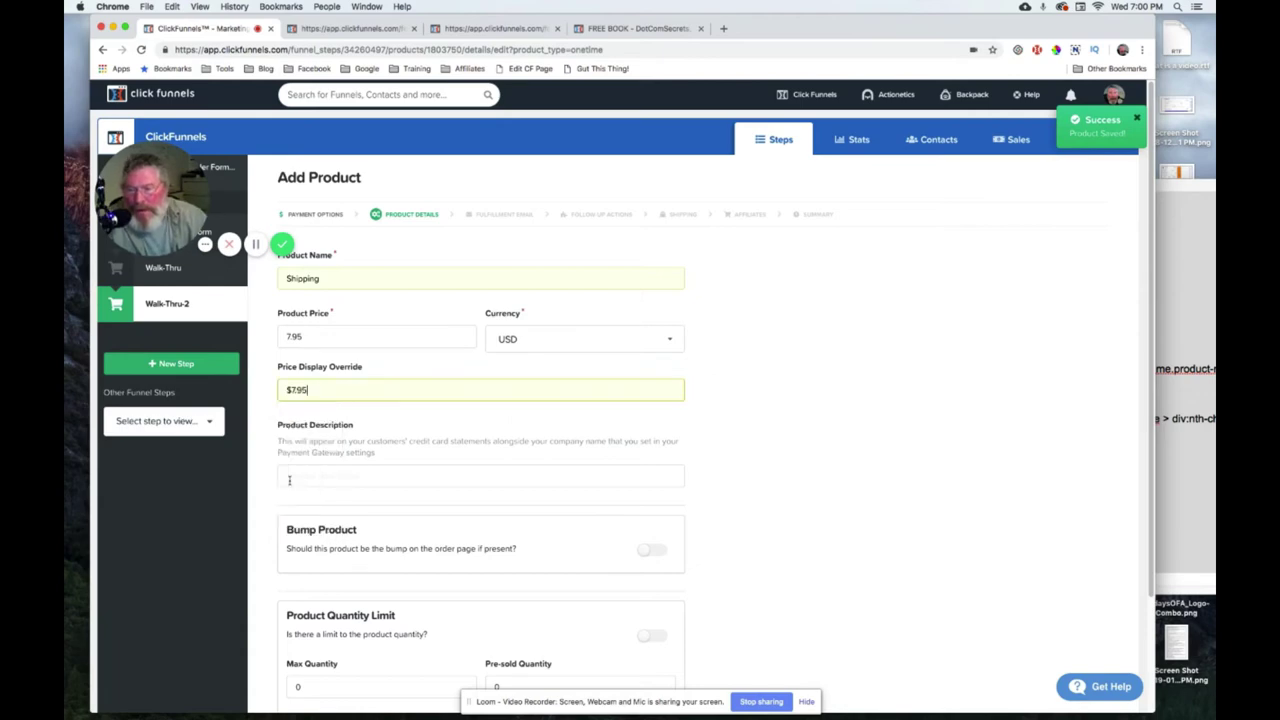
- Enter shipping as the product description, then save and close the product
left_click(336, 482)
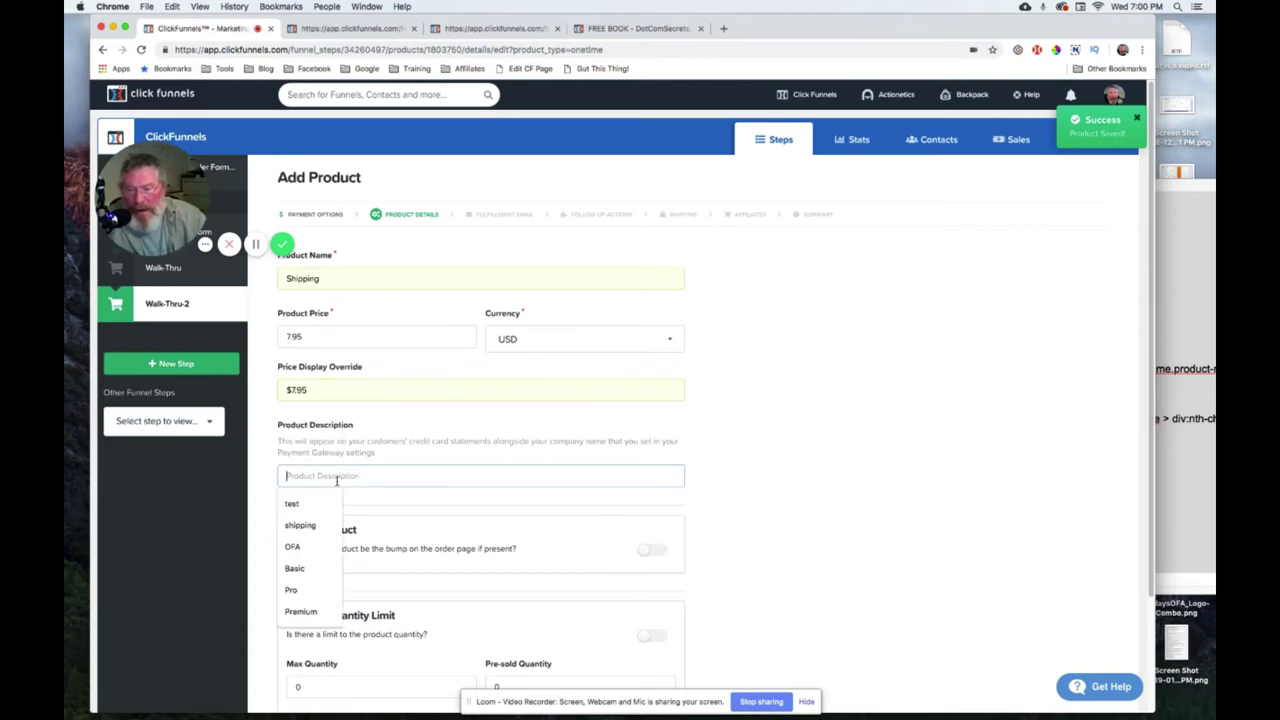
left_click(314, 525)
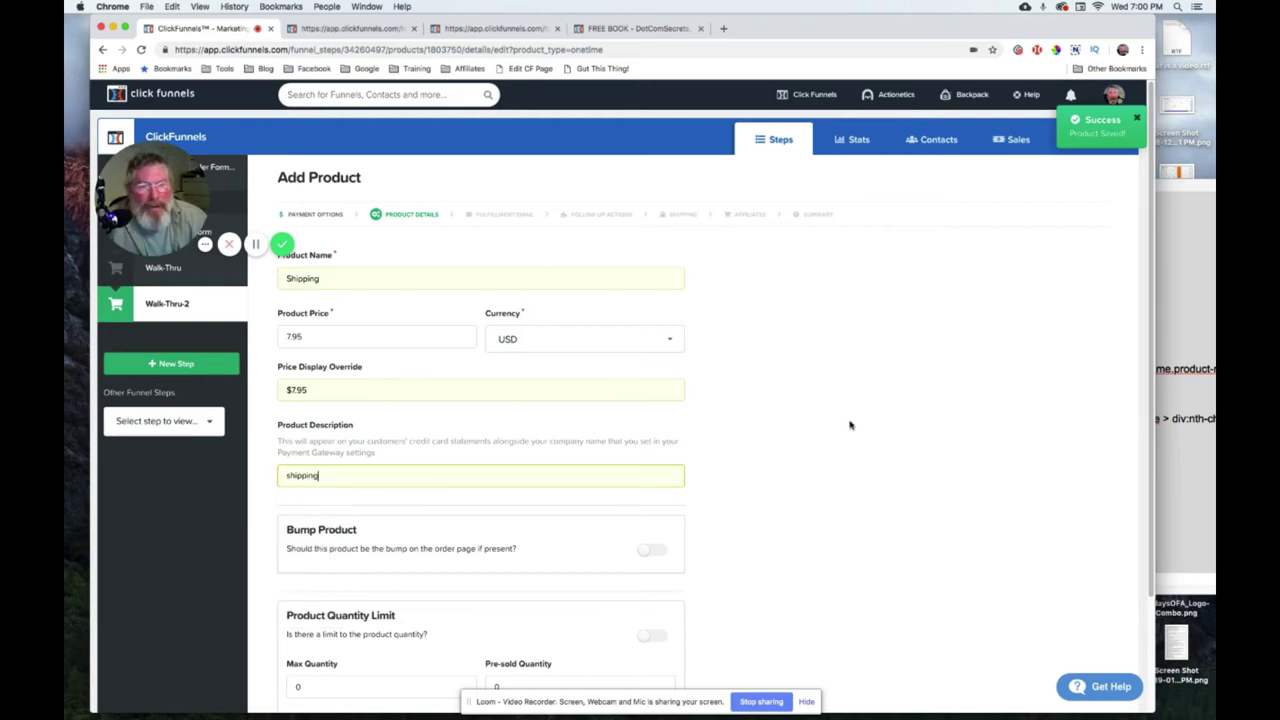
scroll(849, 423, "down", 3)
left_click(577, 617)
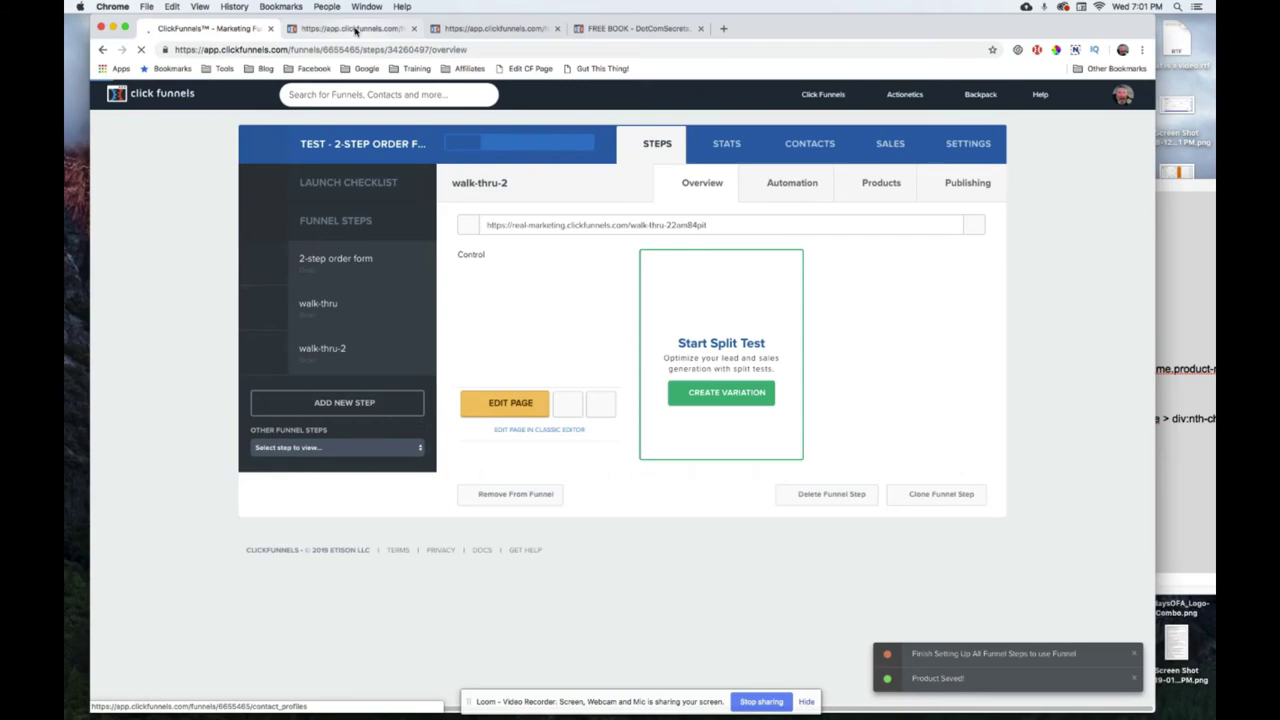
- Reload the walk-thru-2 order form preview and fill the shipping step with the saved contact details
left_click(355, 30)
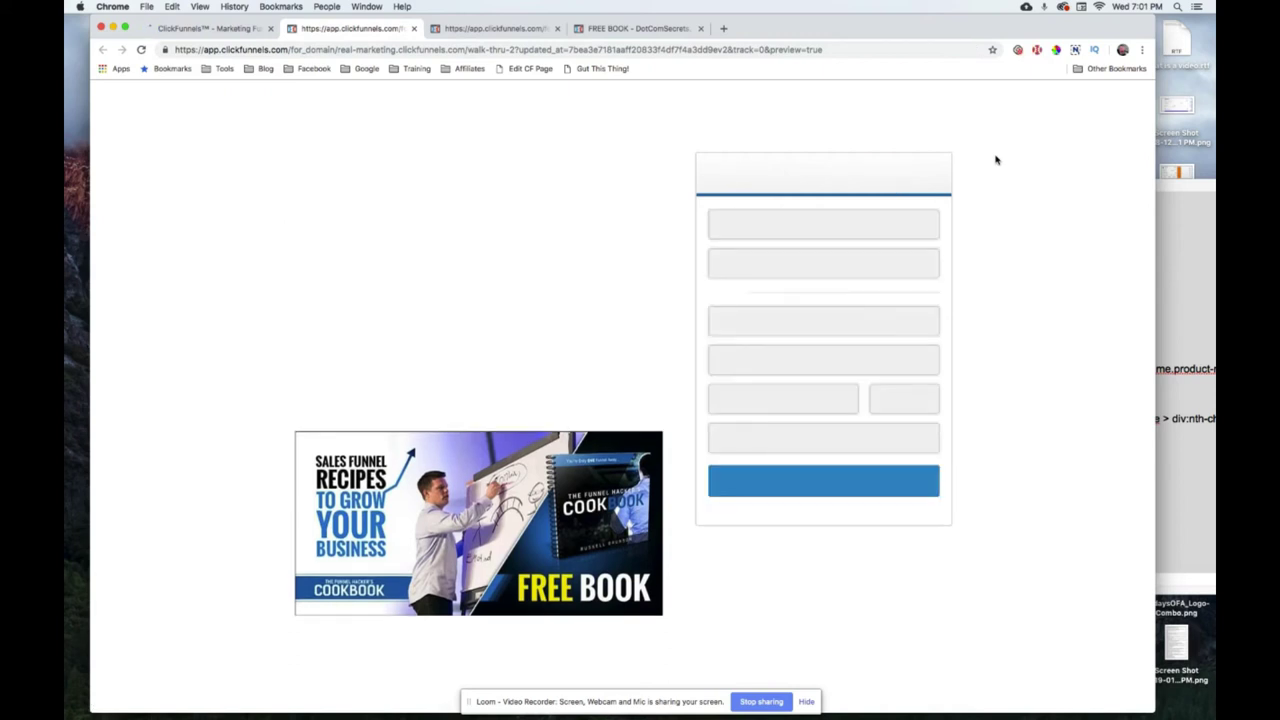
left_click(751, 224)
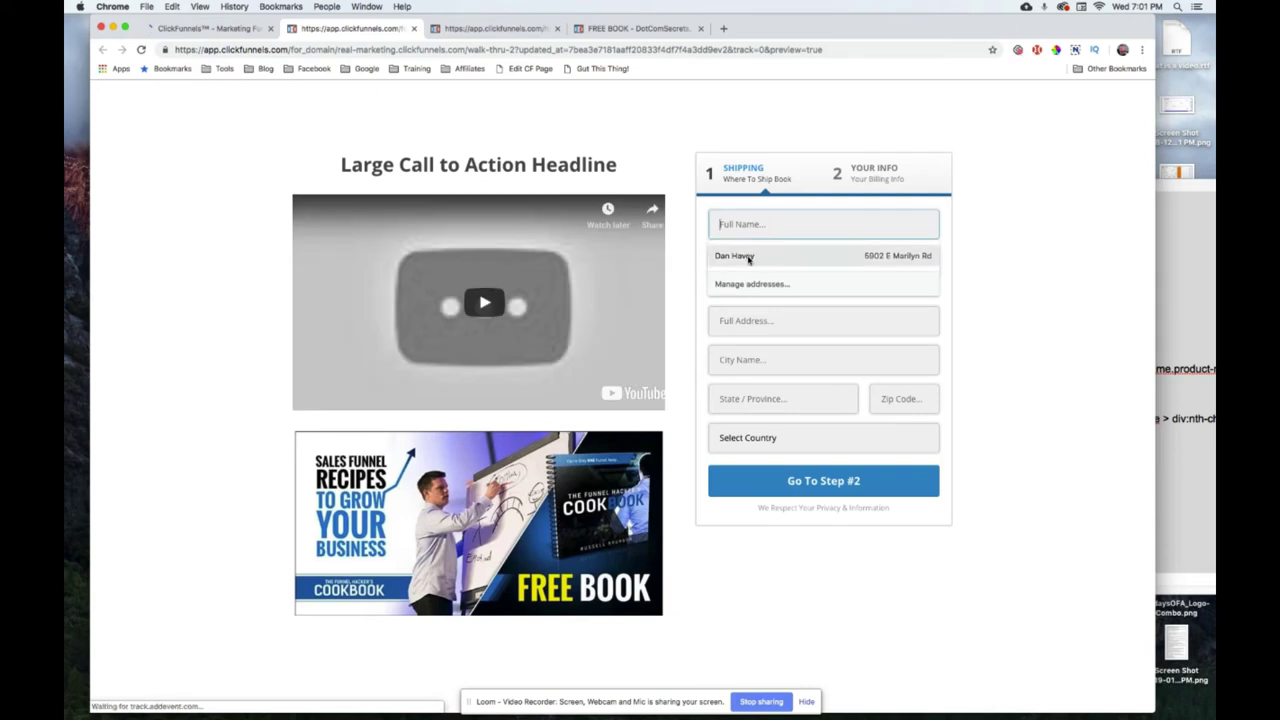
left_click(748, 257)
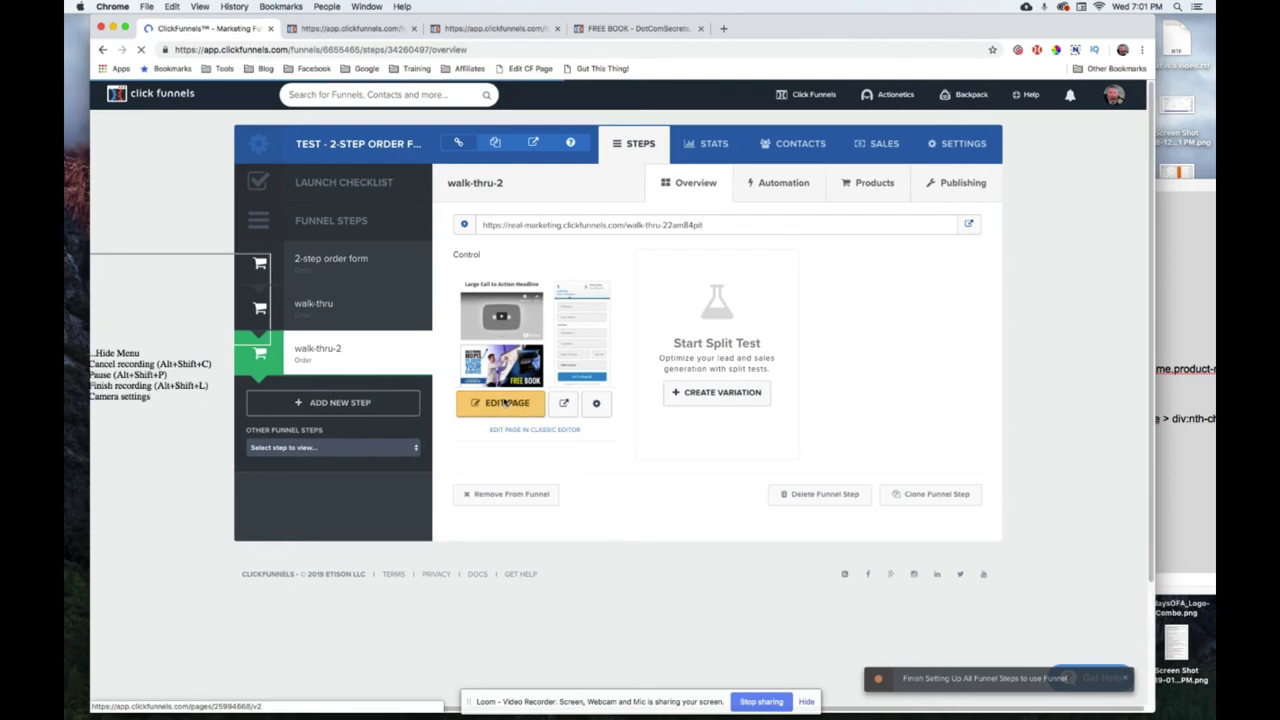
left_click(505, 402)
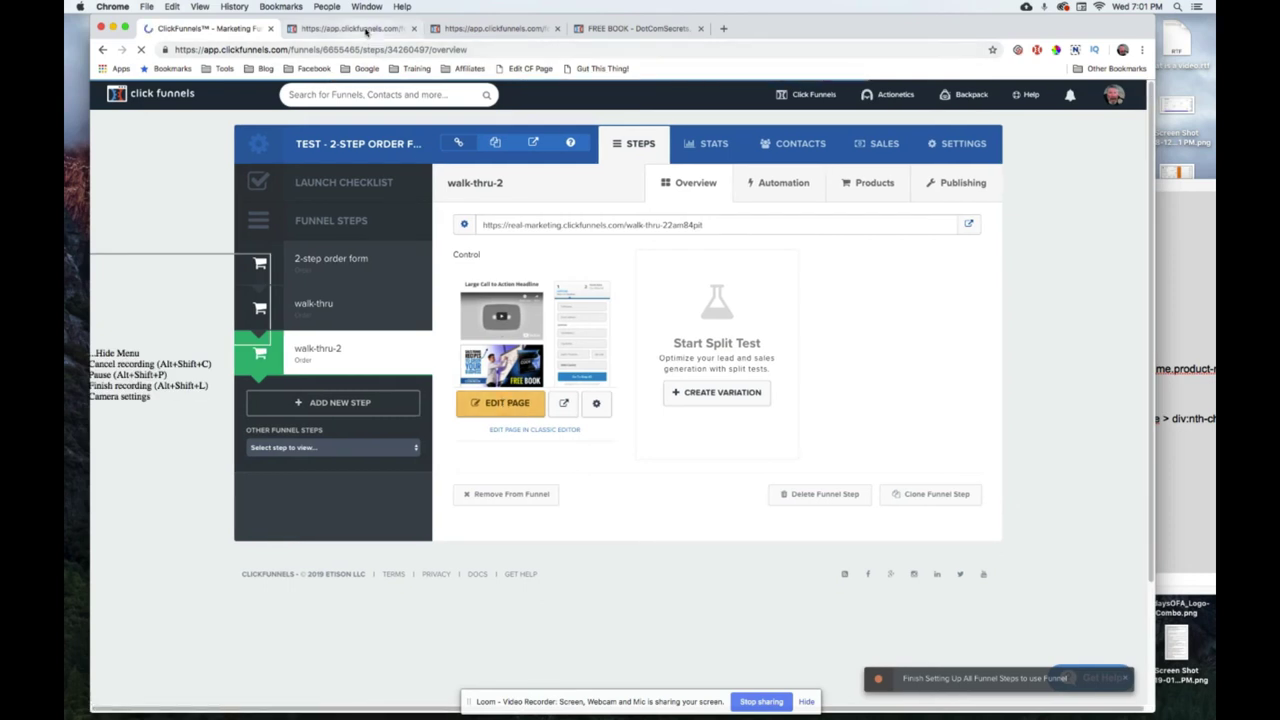
left_click(366, 30)
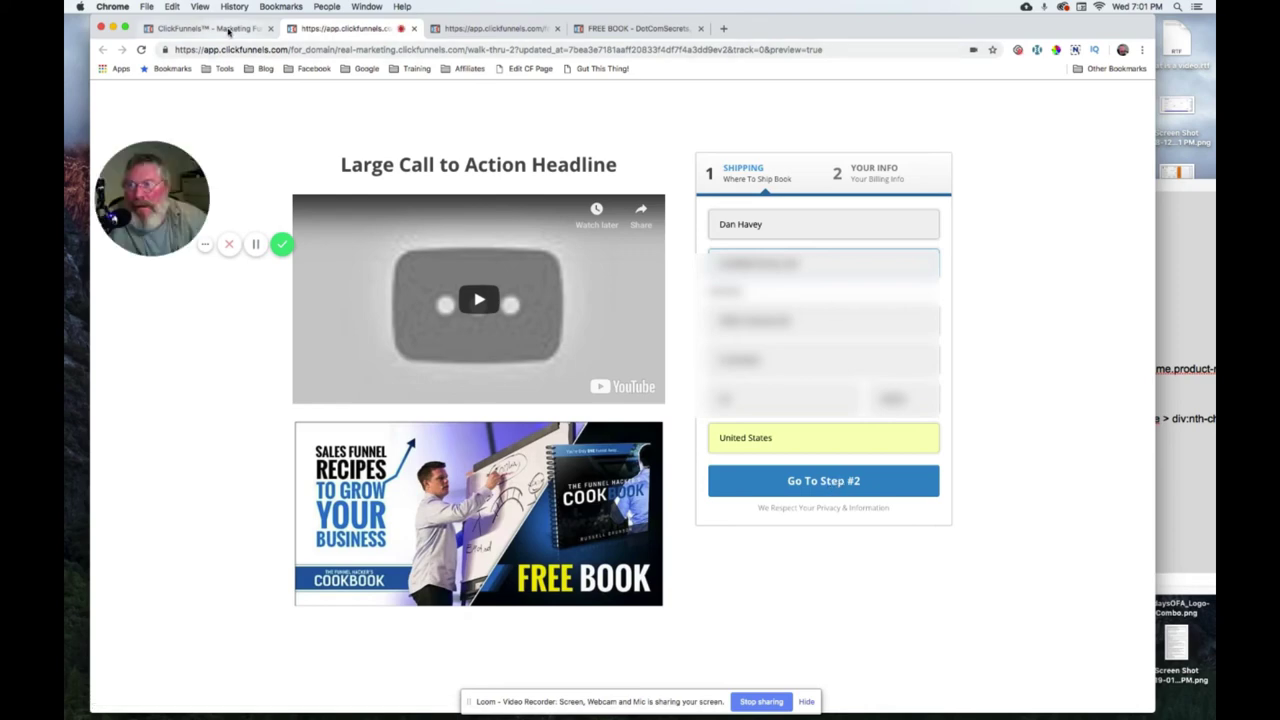
- Open the walk-thru-2 page in the editor, hide the FREE BOOK image below the video, and save the page
left_click(228, 31)
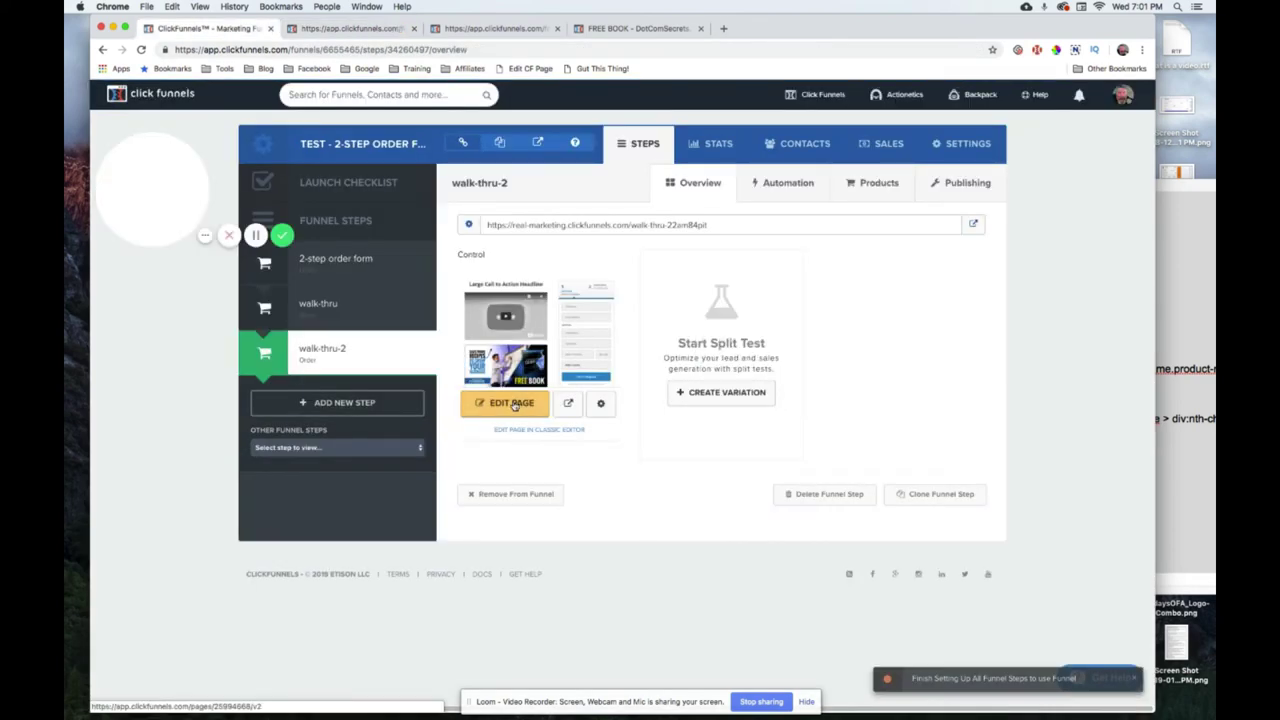
left_click(513, 403)
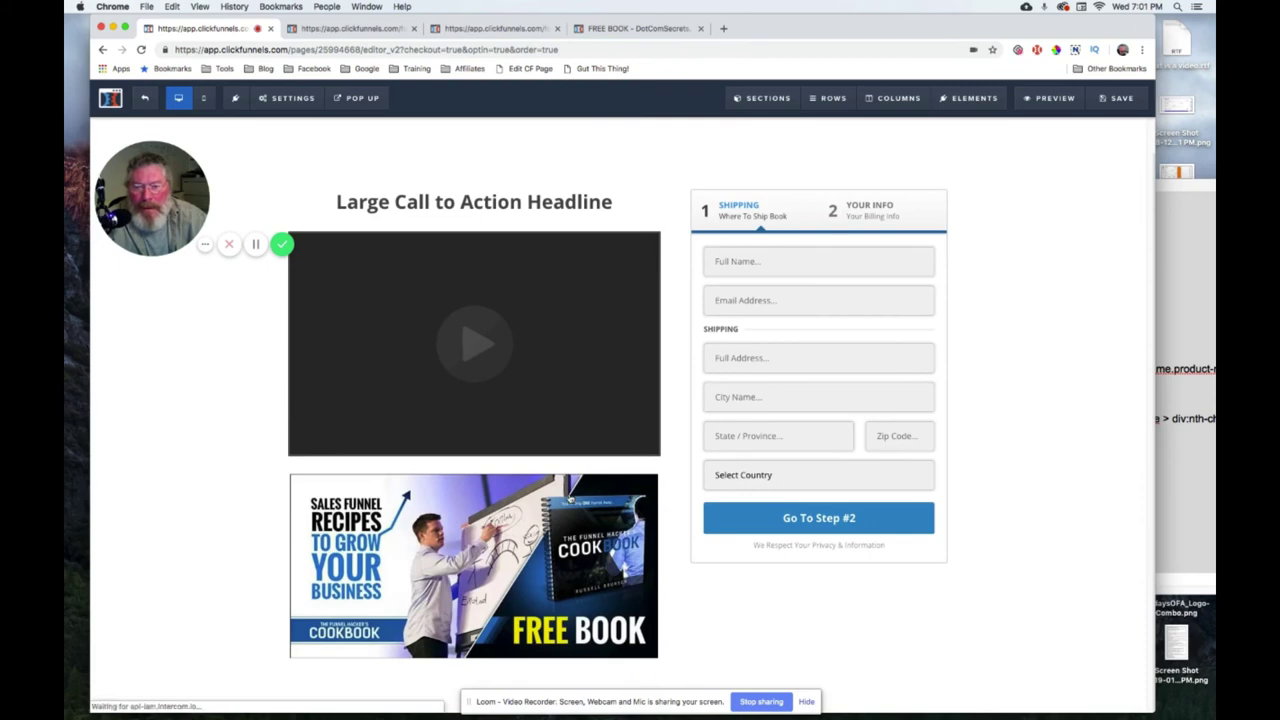
mouse_move(556, 506)
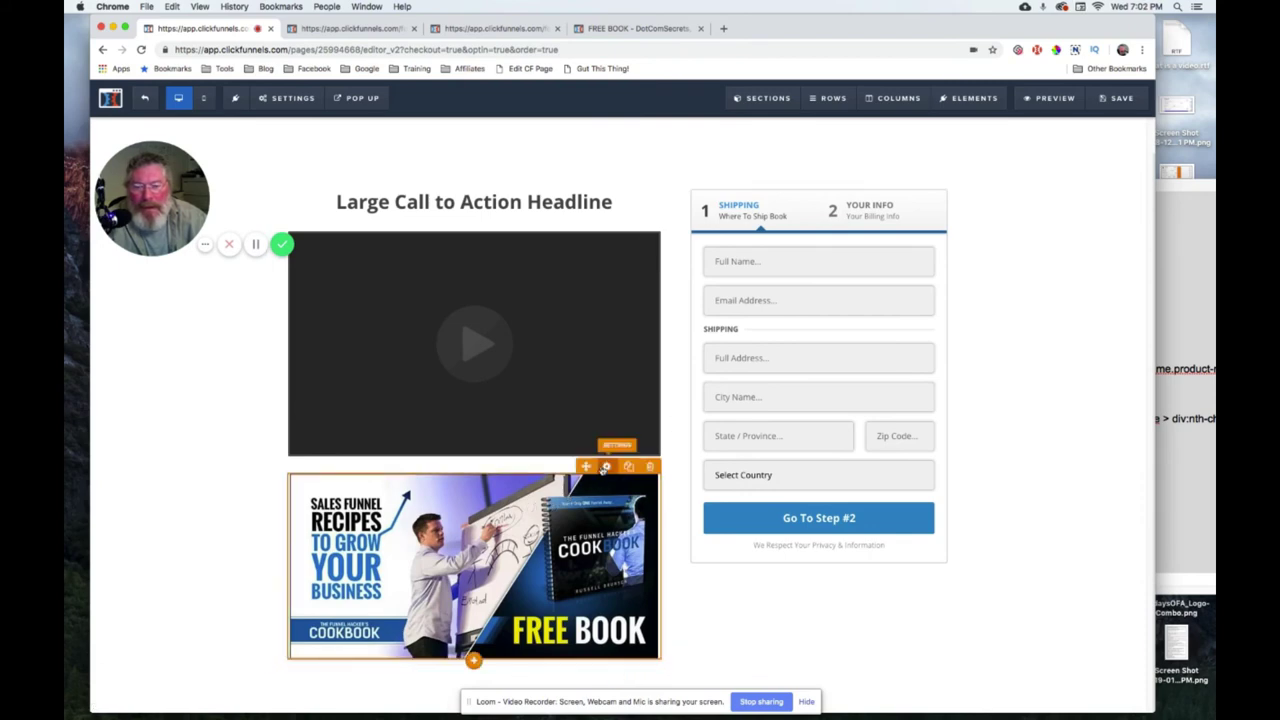
left_click(605, 467)
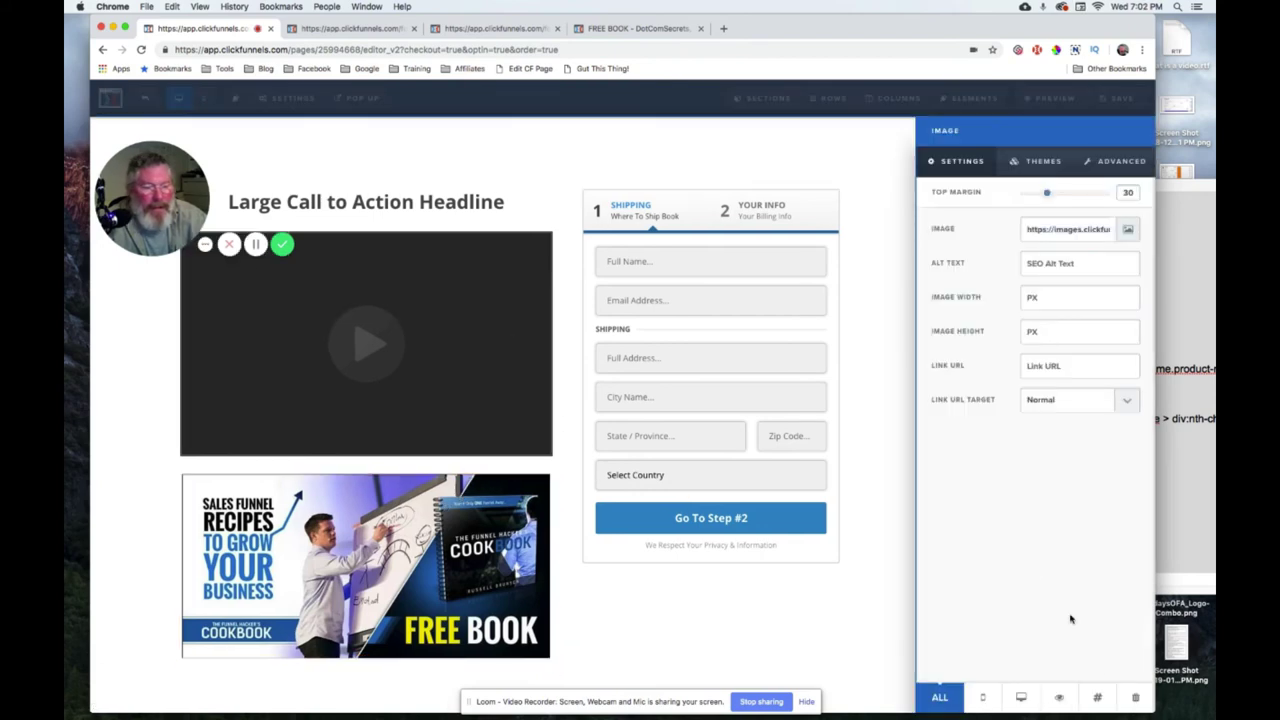
left_click(1059, 700)
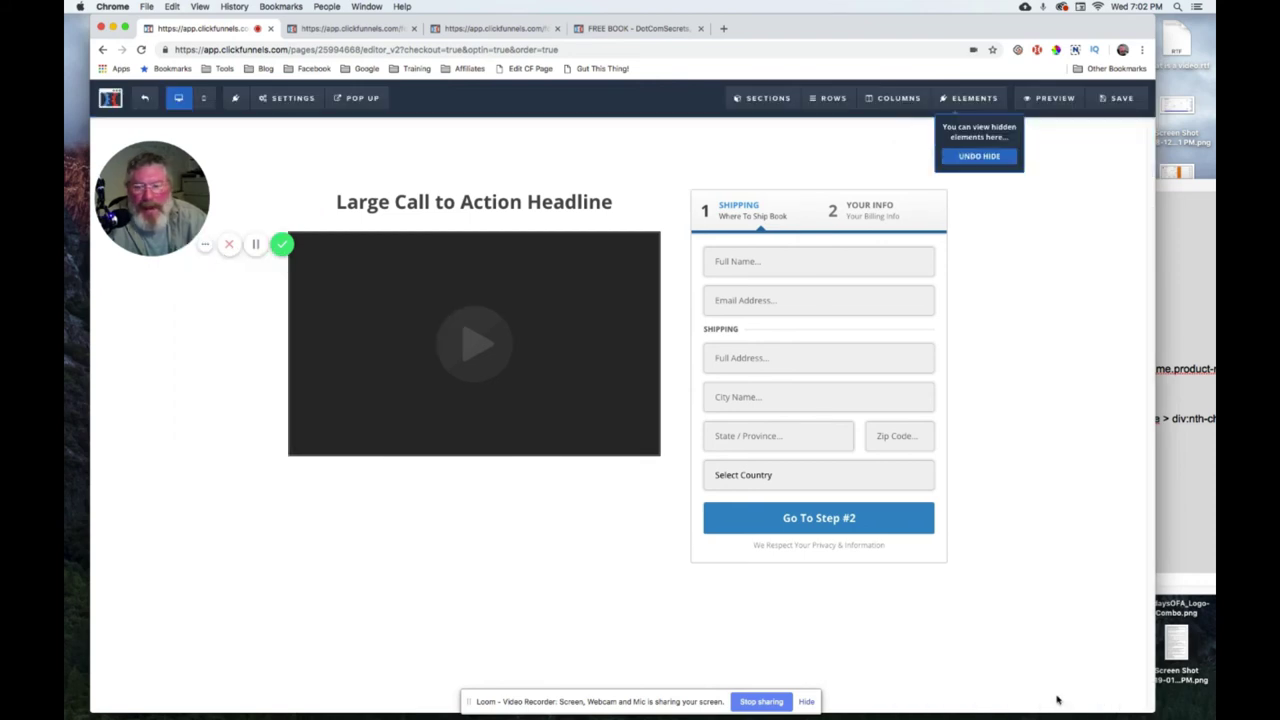
left_click(1121, 103)
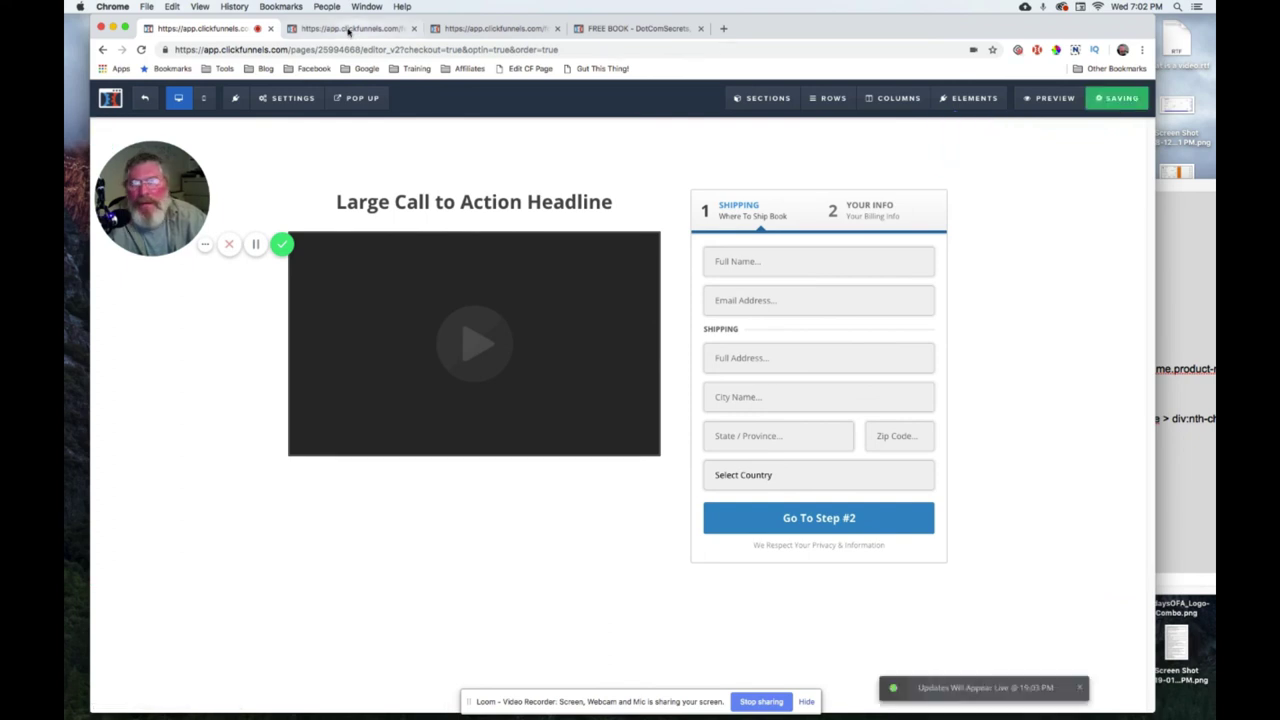
- Reload the preview, fill in the saved shipping details, and go to step 2 to check the order summary
left_click(348, 30)
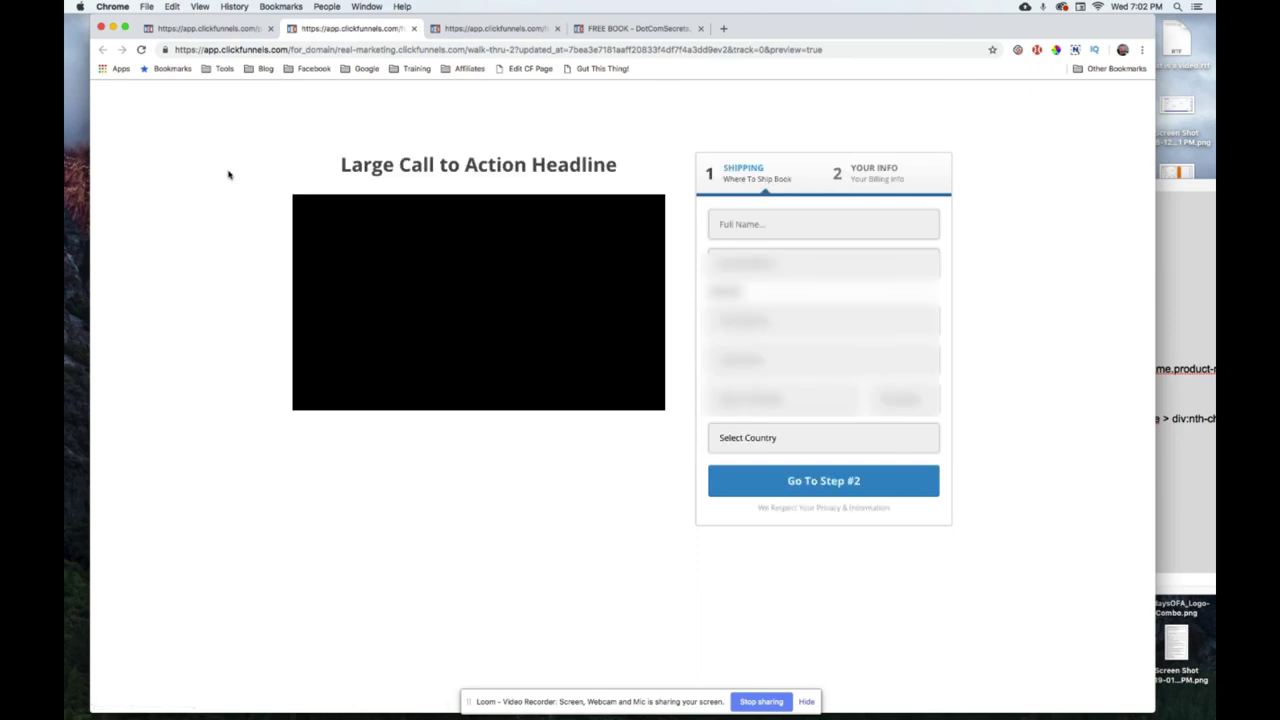
left_click(768, 224)
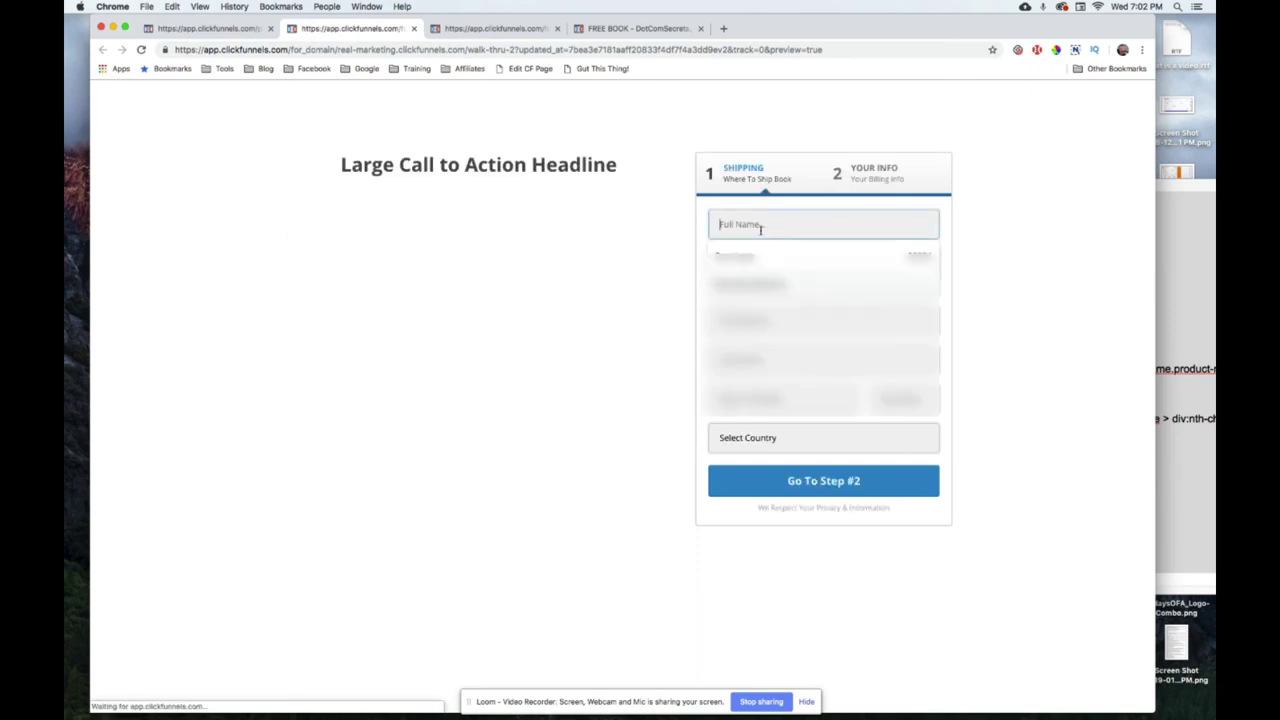
key("Down")
key("Return")
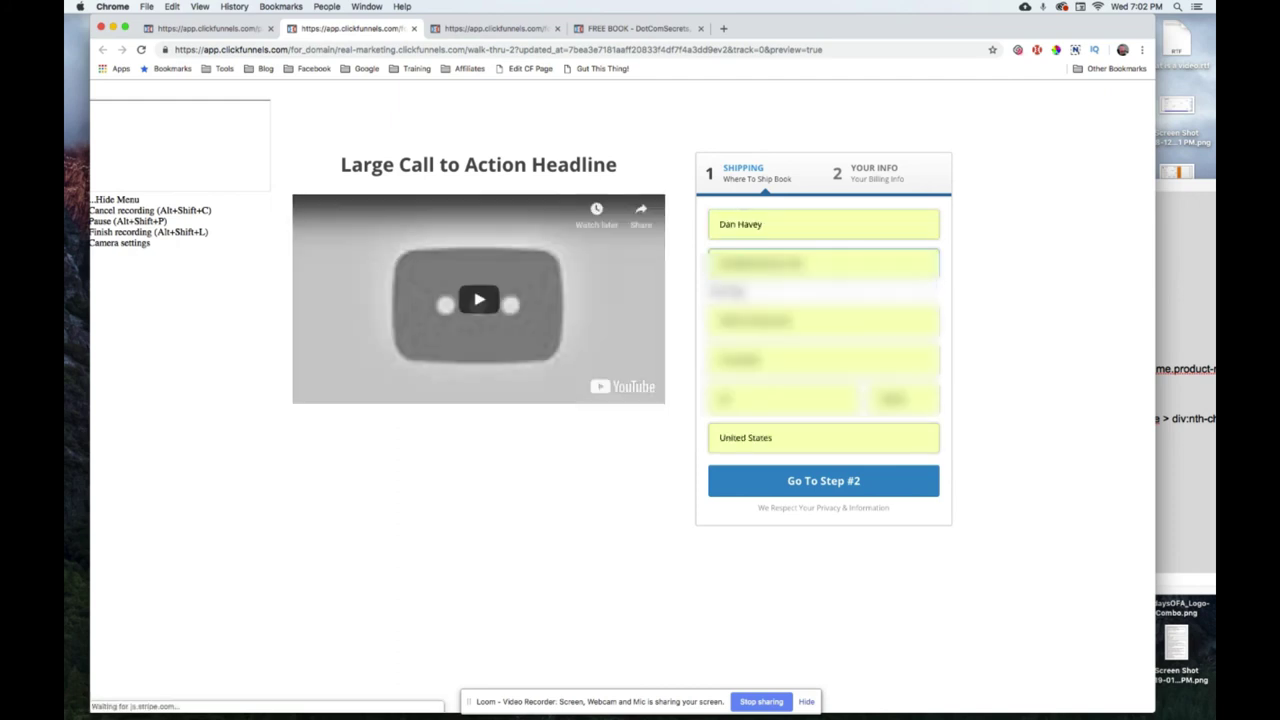
left_click(790, 481)
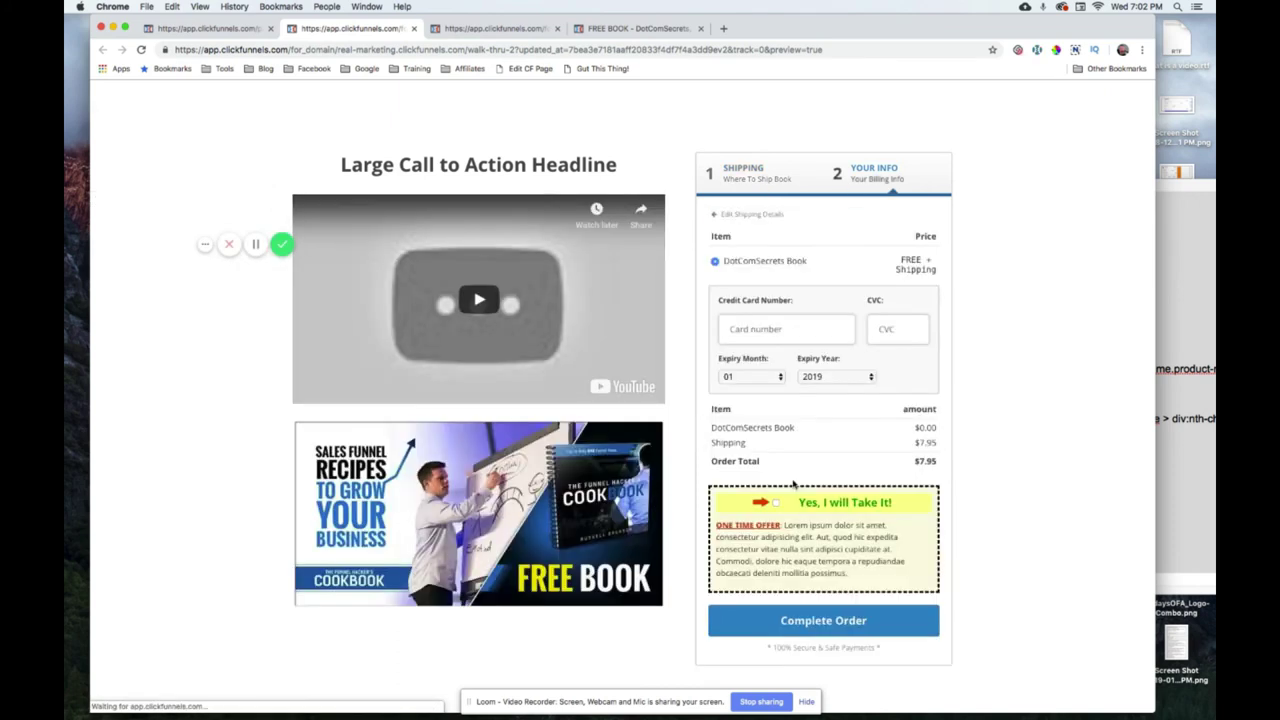